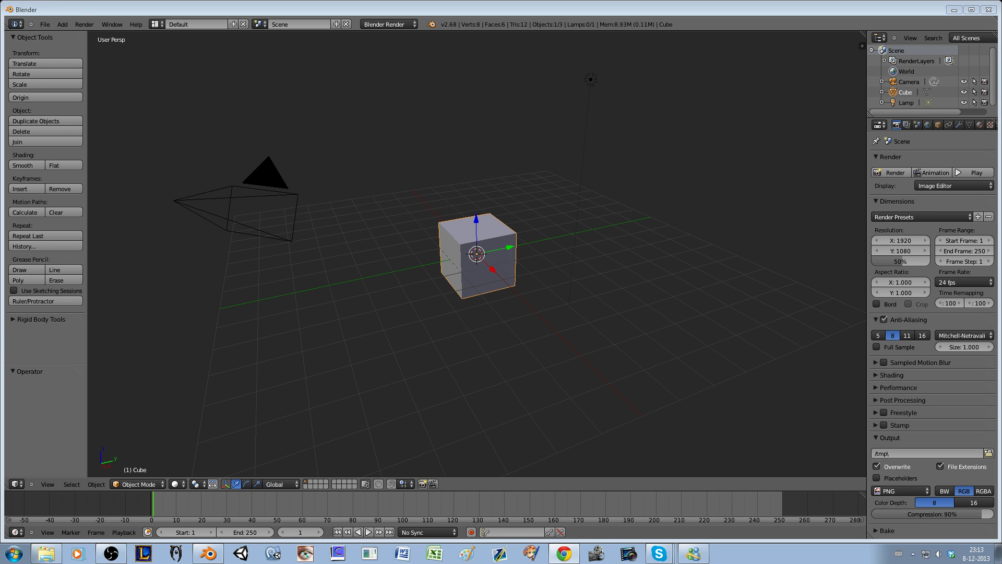
# Step: Switch to the browser and open the full-size Dragonsword.png image from the Dragonbone Sword wiki page
pyautogui.hotkey('alt', 'Tab')
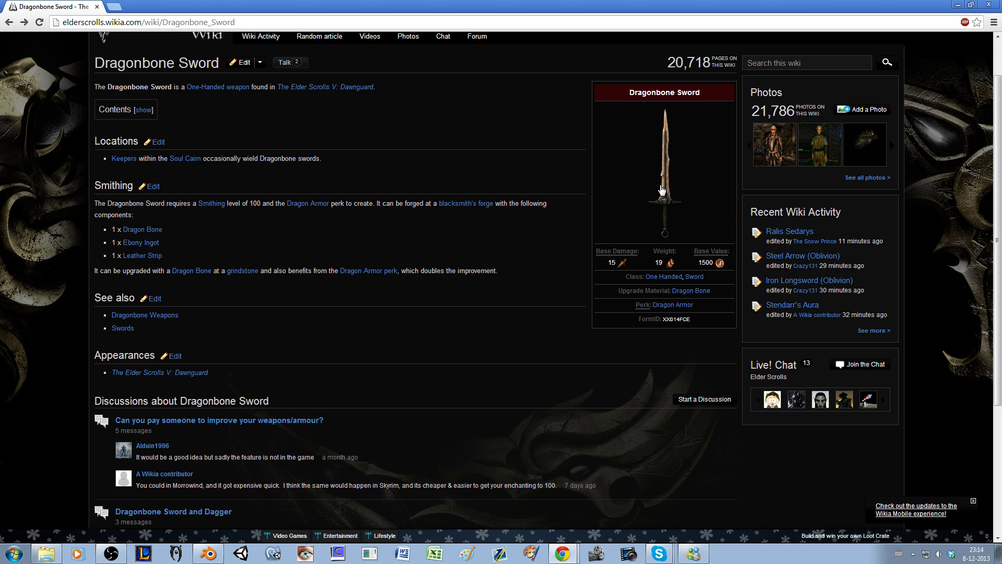
pyautogui.click(663, 190)
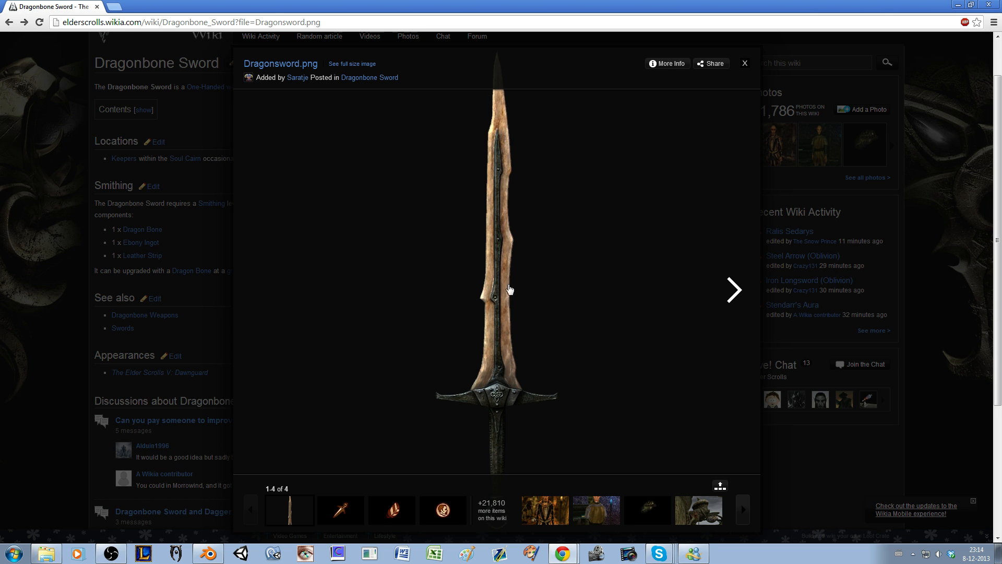
pyautogui.click(358, 65)
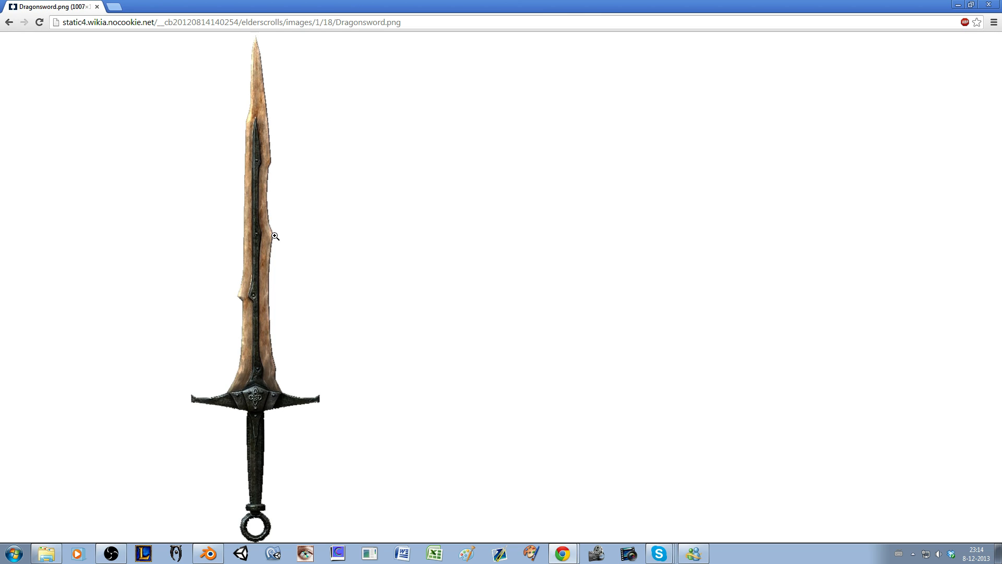
# Step: Save the sword picture as PNG image "Dragonsword (1)" in the Swords folder
pyautogui.rightClick(251, 205)
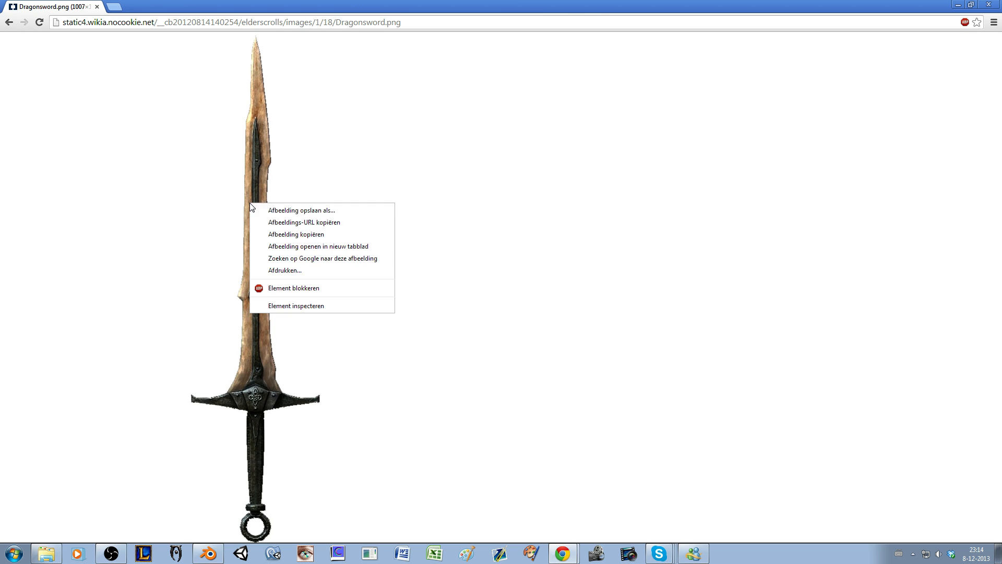
pyautogui.click(328, 211)
pyautogui.click(189, 201)
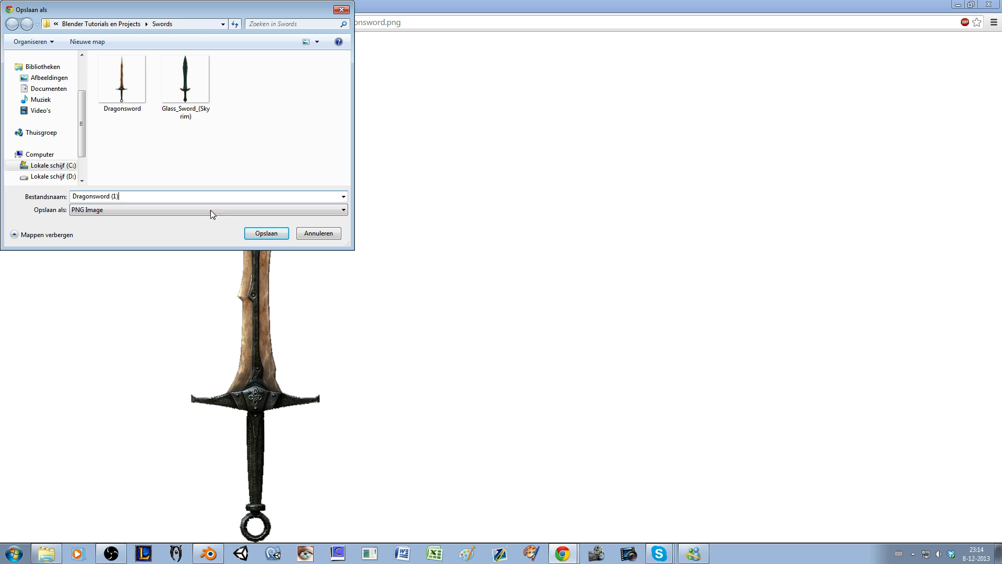
pyautogui.click(264, 234)
# Step: Switch to Blender, enable background images for the 3D view and add a new image entry
pyautogui.click(958, 5)
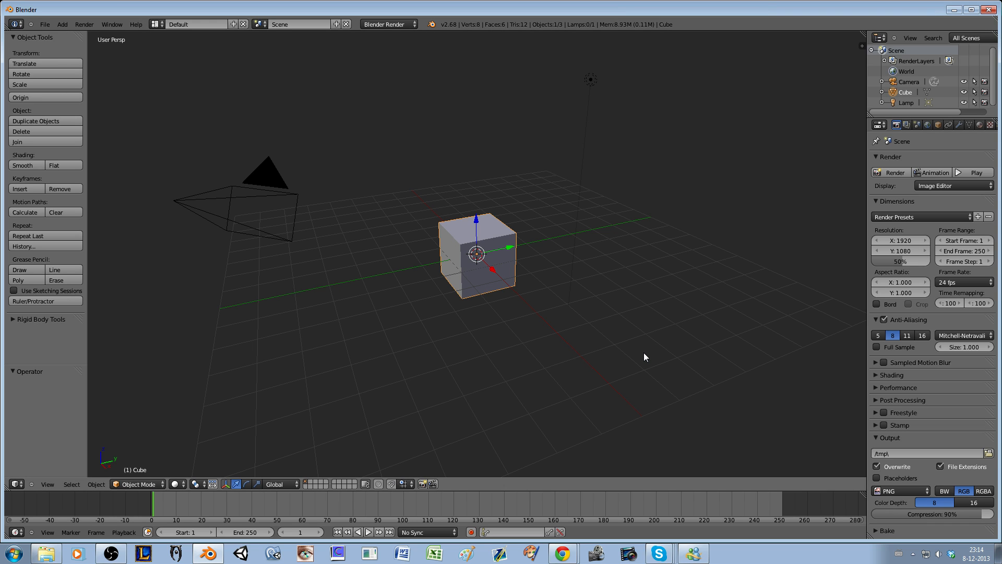
pyautogui.press('n')
pyautogui.scroll(-3, 818, 262)
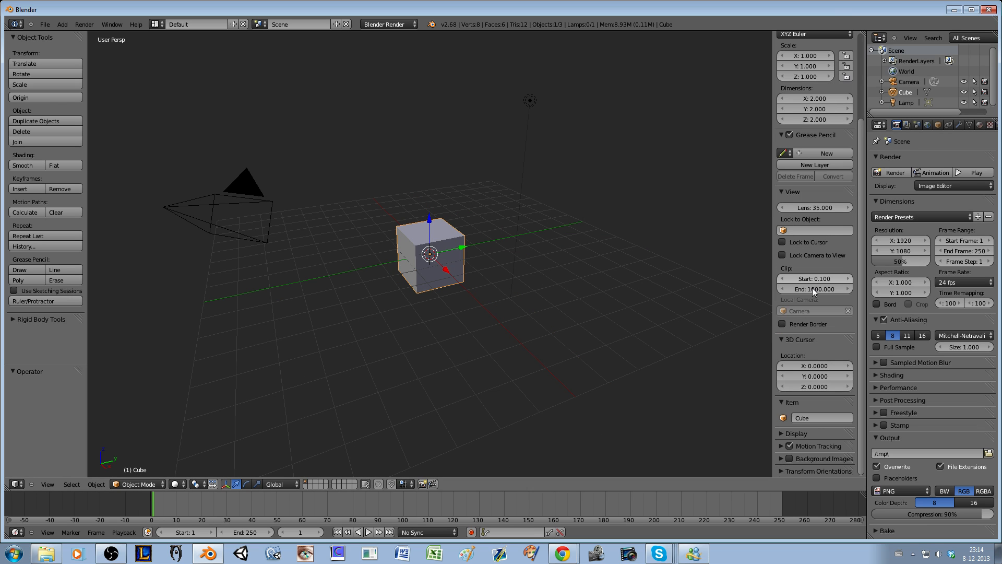
pyautogui.click(781, 459)
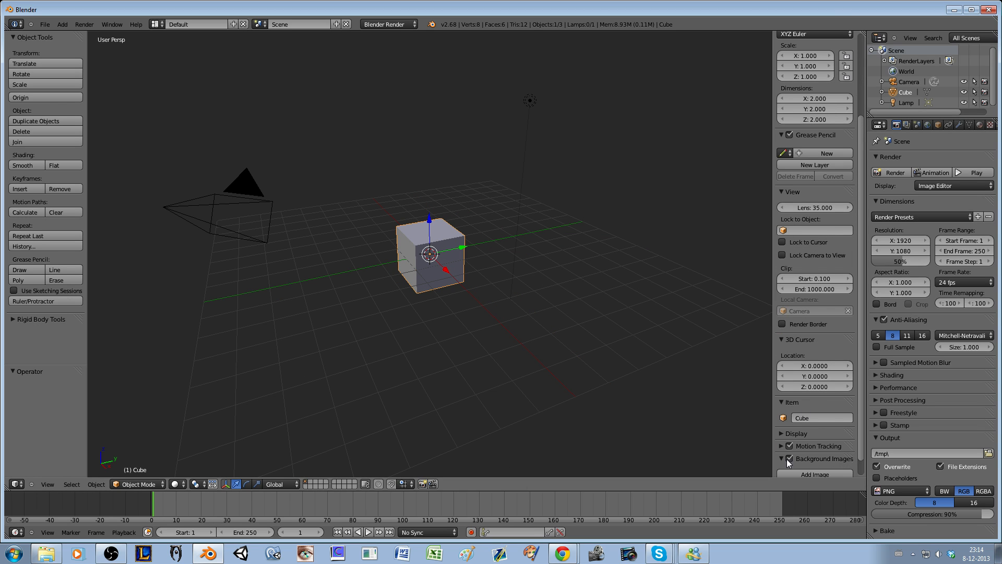
pyautogui.scroll(-1, 813, 462)
pyautogui.click(814, 456)
# Step: Load Dragonsword.png from C:\Blender Tutorials en Projects\Swords as the background image
pyautogui.scroll(-3, 820, 451)
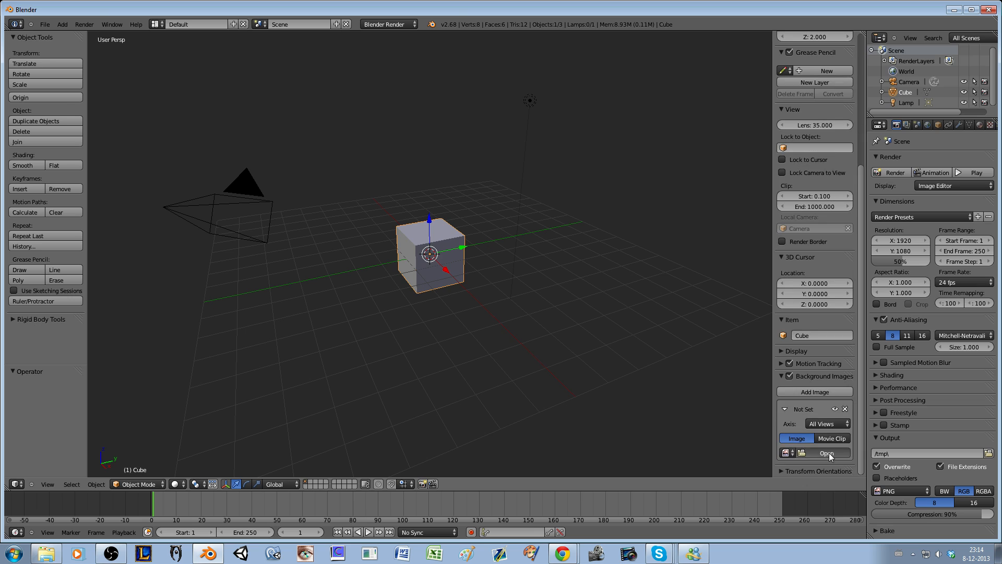
pyautogui.click(829, 452)
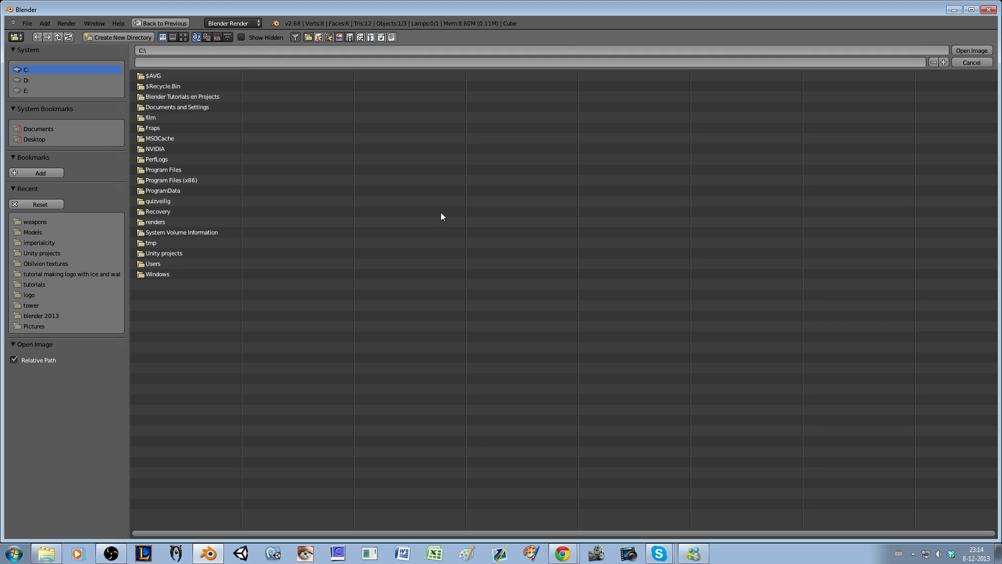
pyautogui.click(41, 222)
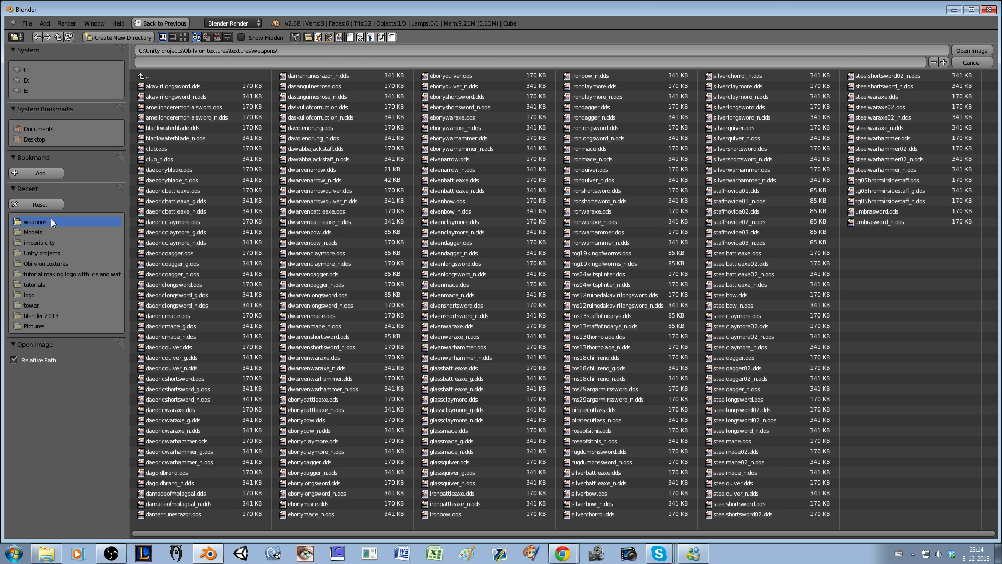
pyautogui.click(33, 231)
pyautogui.click(50, 242)
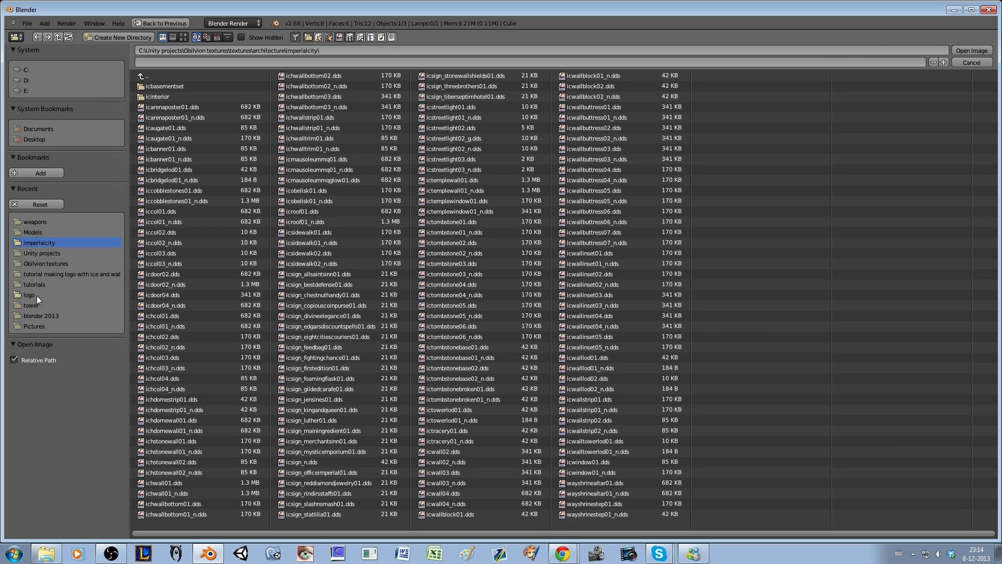
pyautogui.click(25, 69)
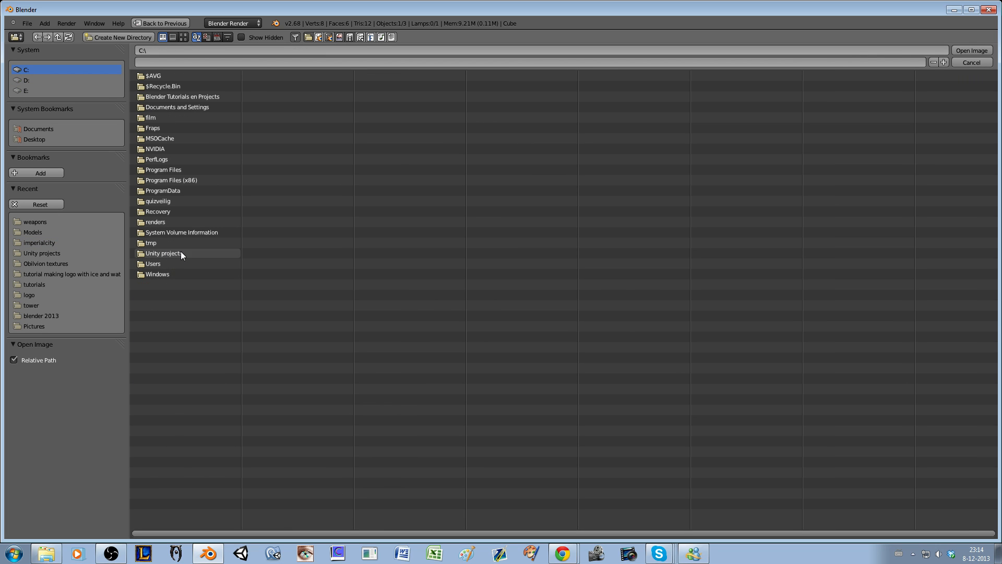
pyautogui.click(190, 96)
pyautogui.click(170, 95)
pyautogui.click(181, 87)
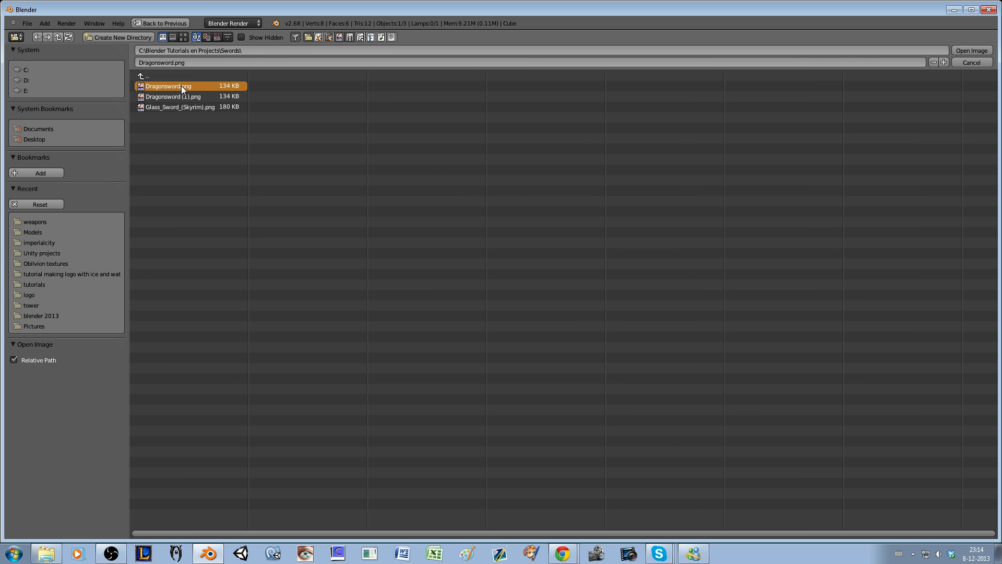
pyautogui.doubleClick(198, 83)
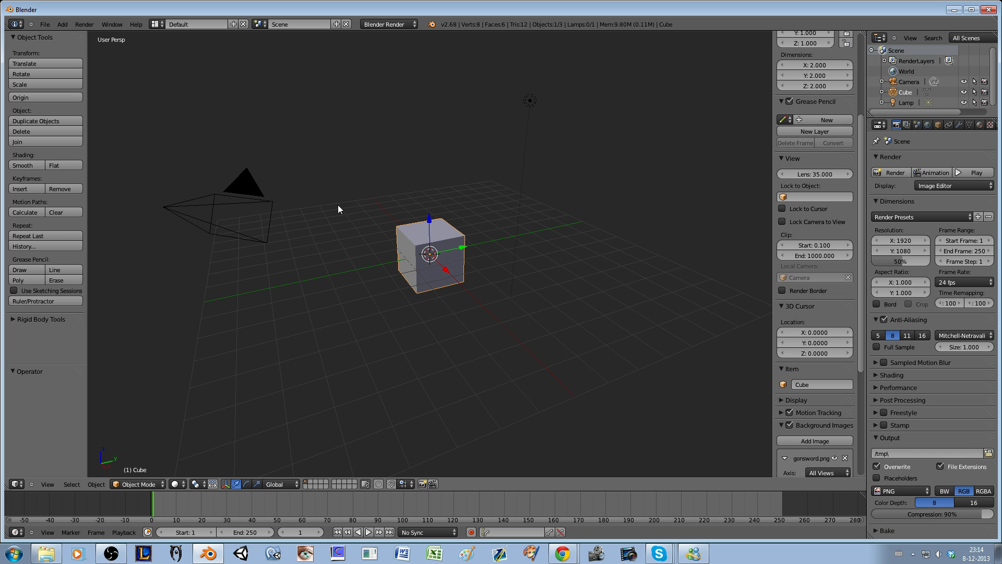
# Step: Set the viewport to the top orthographic view to show the sword background image behind the cube
pyautogui.press('KP_7')
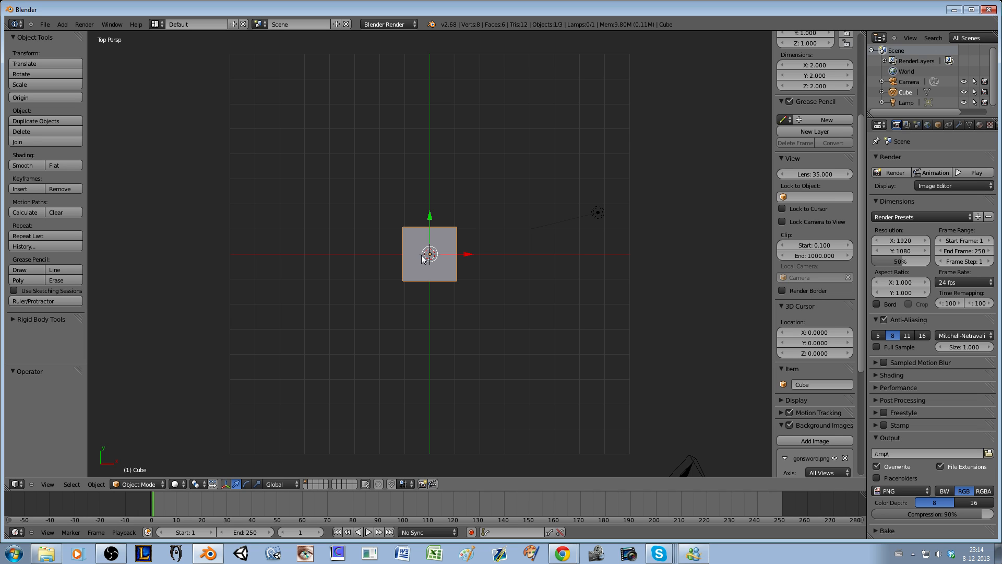
pyautogui.press('KP_5')
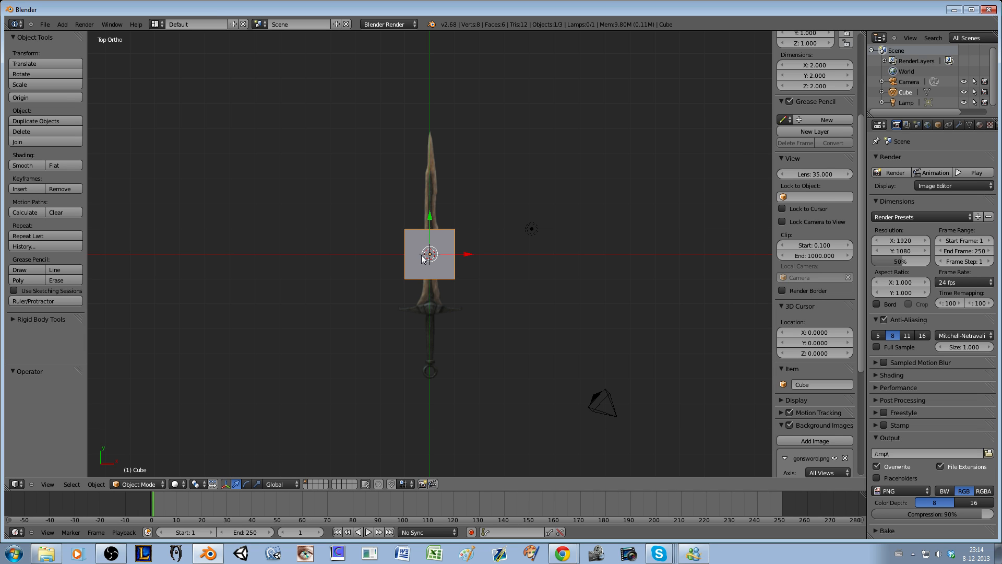
pyautogui.scroll(7, 443, 287)
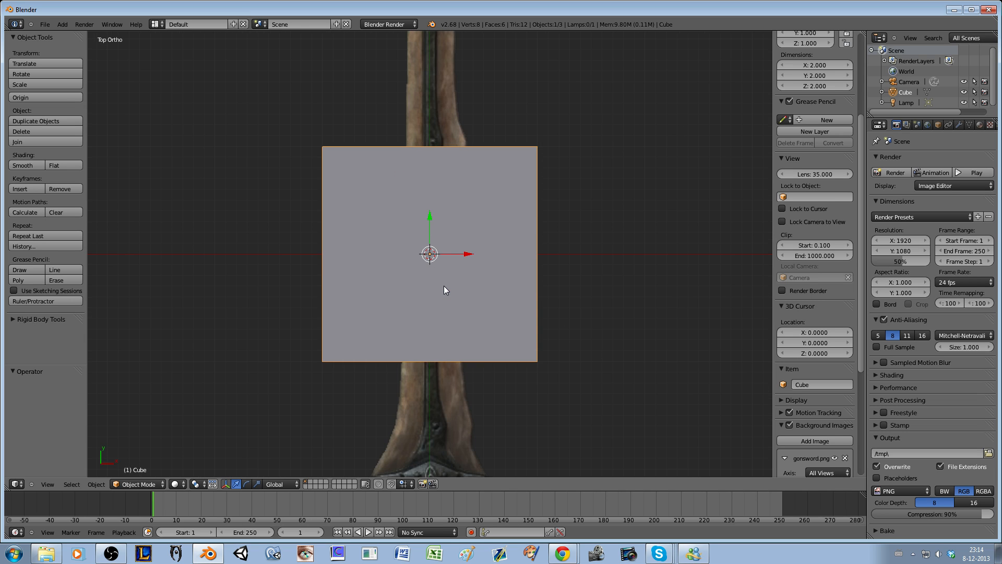
pyautogui.press('KP_5')
pyautogui.scroll(-4, 439, 290)
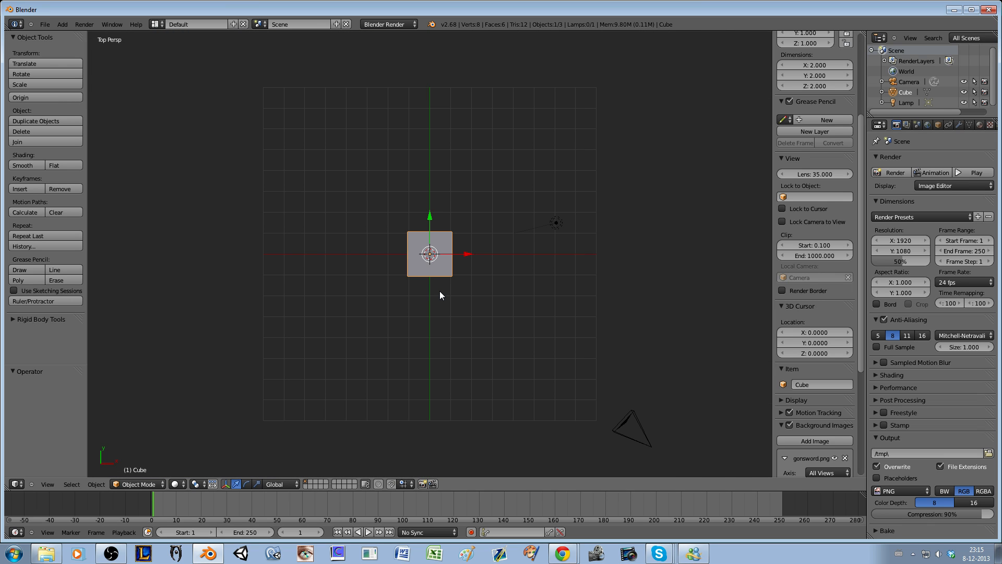
pyautogui.press('KP_5')
pyautogui.scroll(5, 437, 288)
pyautogui.scroll(-2, 437, 287)
# Step: Set the render engine to Cycles Render with GPU Compute as device and the resolution percentage to 100%
pyautogui.click(395, 24)
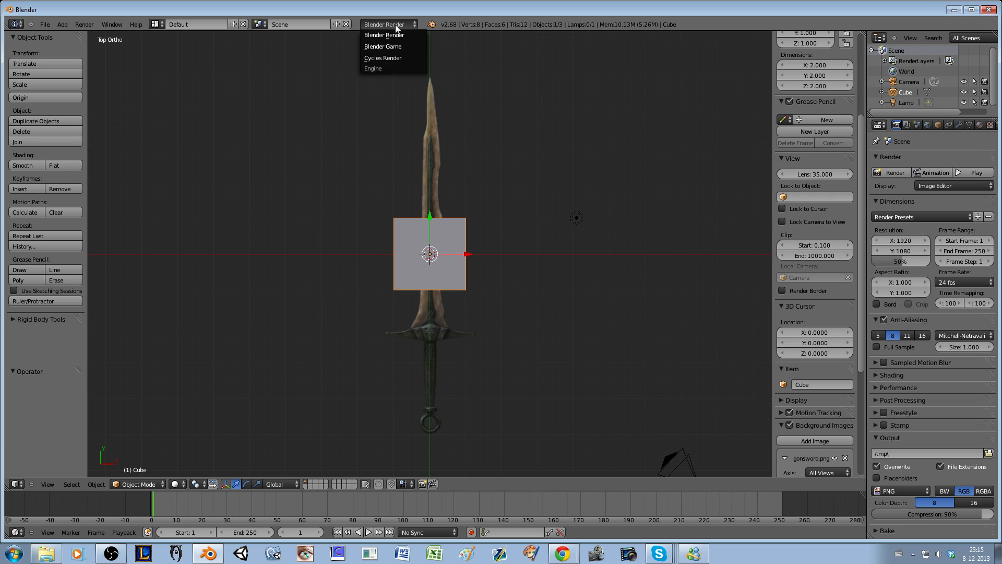
pyautogui.click(392, 63)
pyautogui.click(947, 212)
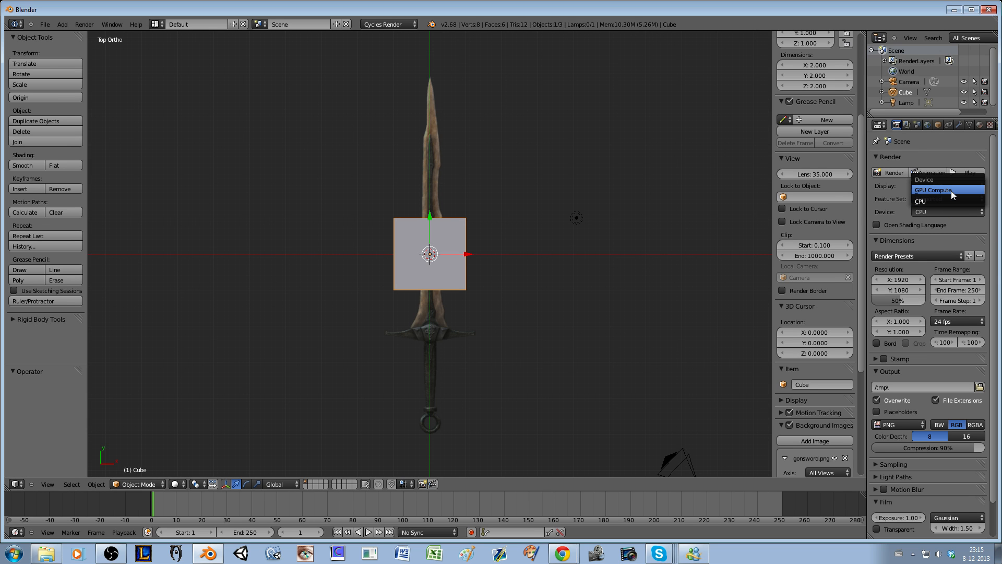
pyautogui.click(951, 190)
pyautogui.moveTo(897, 287); pyautogui.dragTo(968, 306)
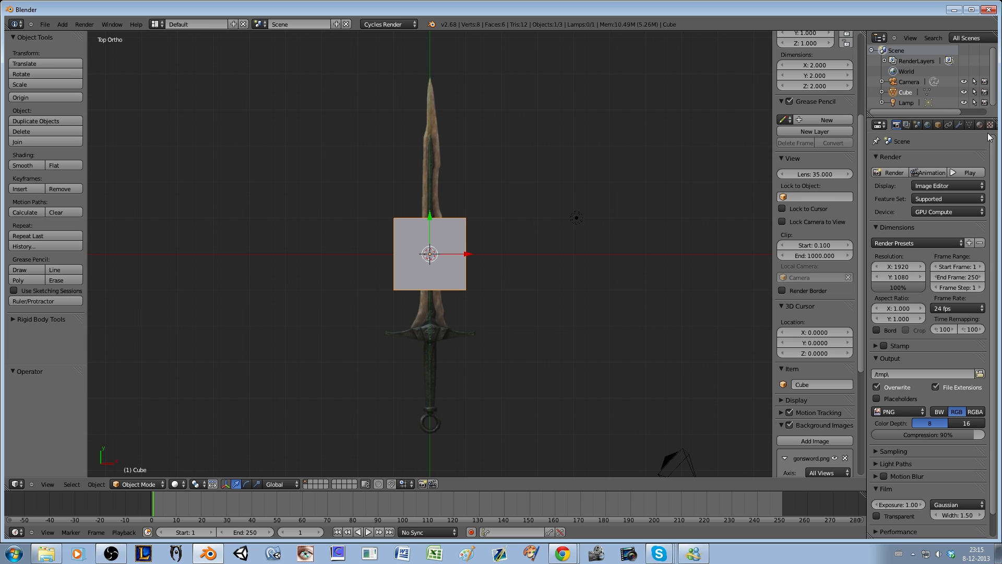
# Step: Scale the cube down to 0.2 of its size over the middle of the sword blade
pyautogui.scroll(-2, 404, 304)
pyautogui.scroll(5, 399, 309)
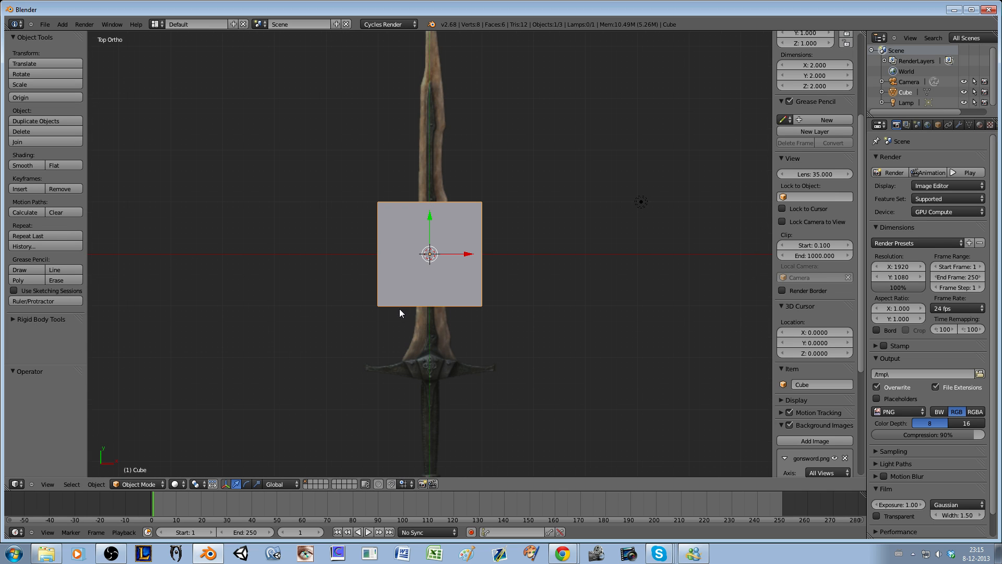
pyautogui.scroll(-2, 409, 292)
pyautogui.scroll(4, 412, 292)
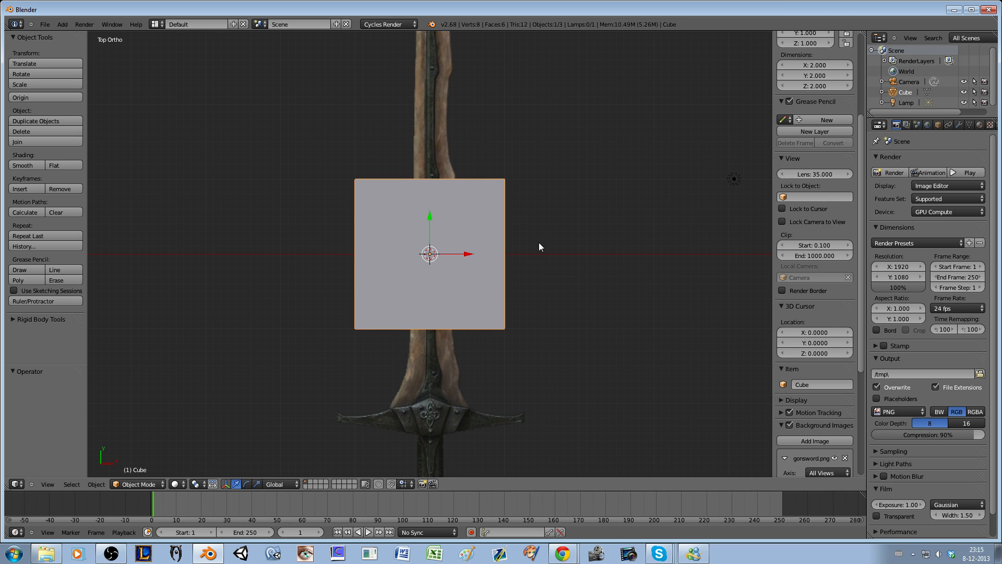
pyautogui.scroll(3, 538, 243)
pyautogui.press('s')
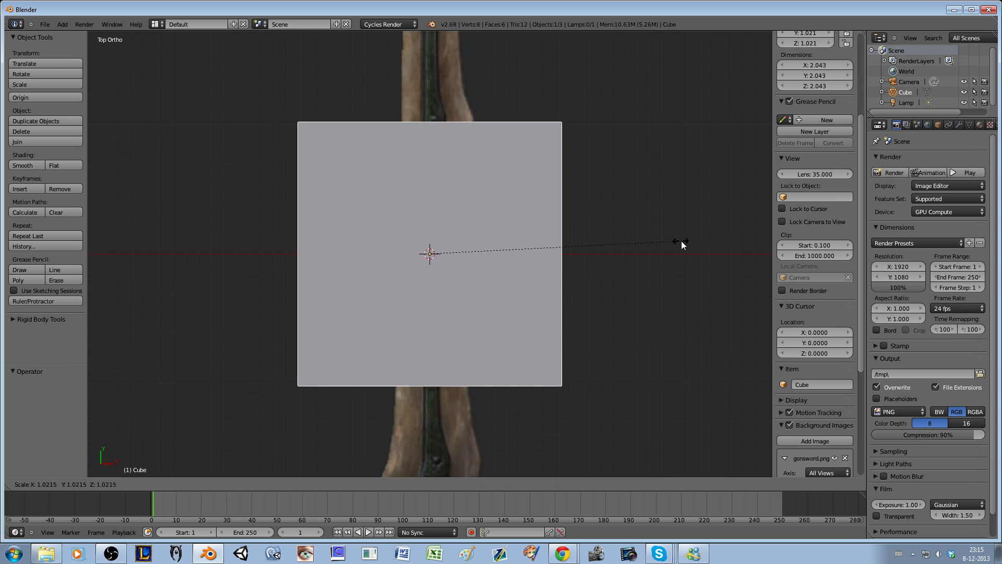
pyautogui.click(470, 247)
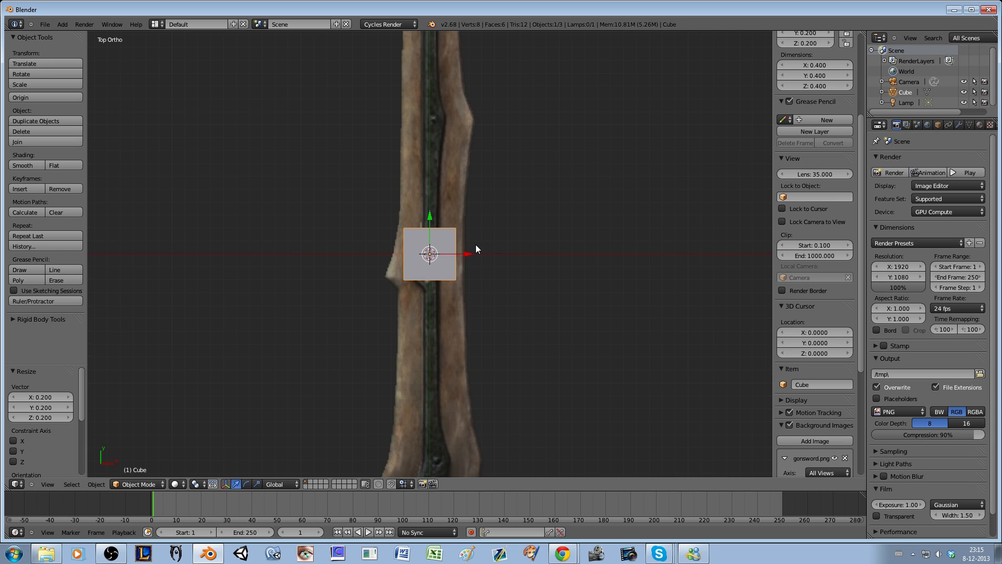
# Step: Enlarge the cube to about 0.49 units per side to match the blade's width in the background image
pyautogui.scroll(5, 475, 245)
pyautogui.press('s')
pyautogui.click(509, 247)
pyautogui.press('s')
pyautogui.click(539, 256)
# Step: Flatten the cube by scaling it by 0.1 along the Z axis
pyautogui.scroll(-3, 487, 307)
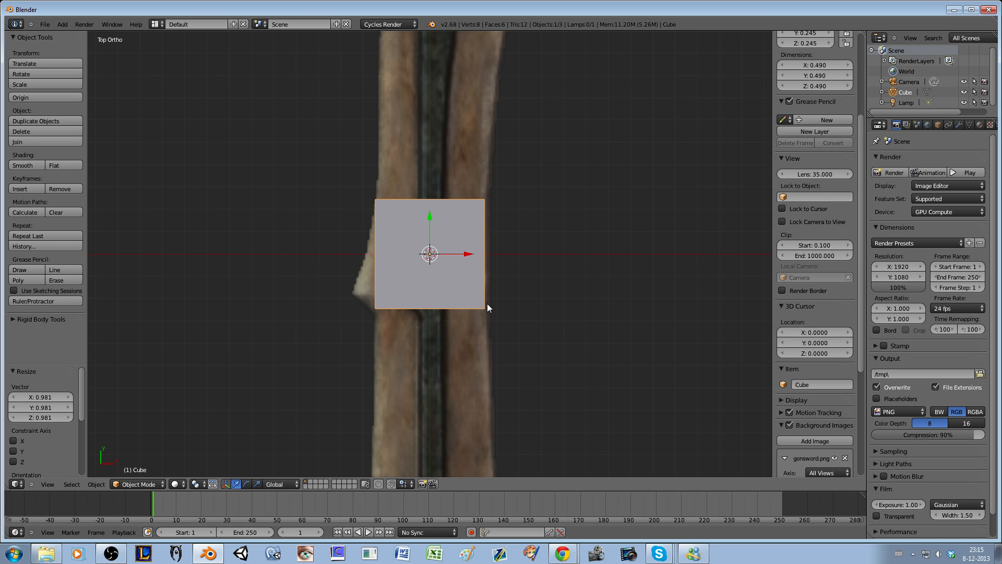
pyautogui.moveTo(580, 322); pyautogui.dragTo(522, 250, button='middle')
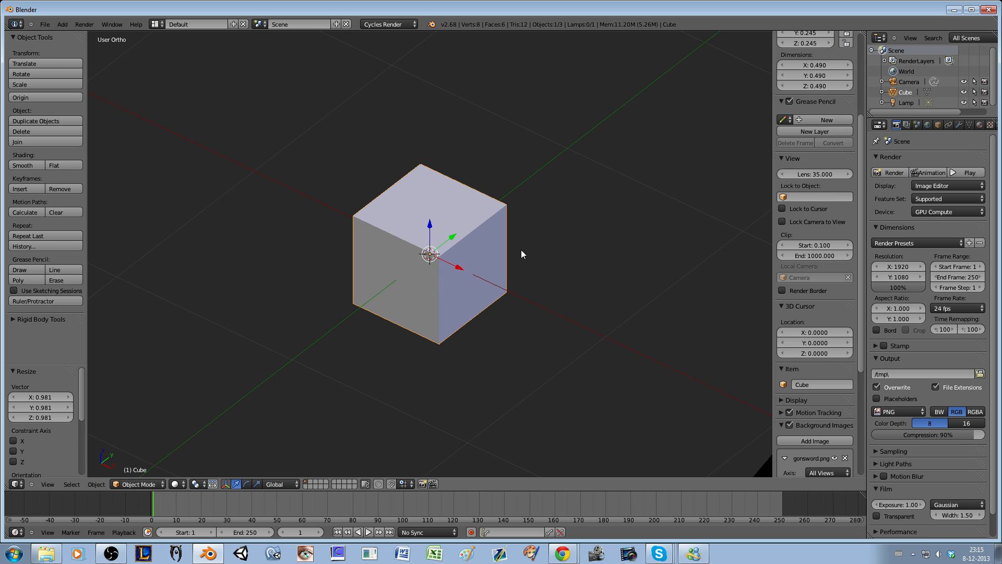
pyautogui.press('s')
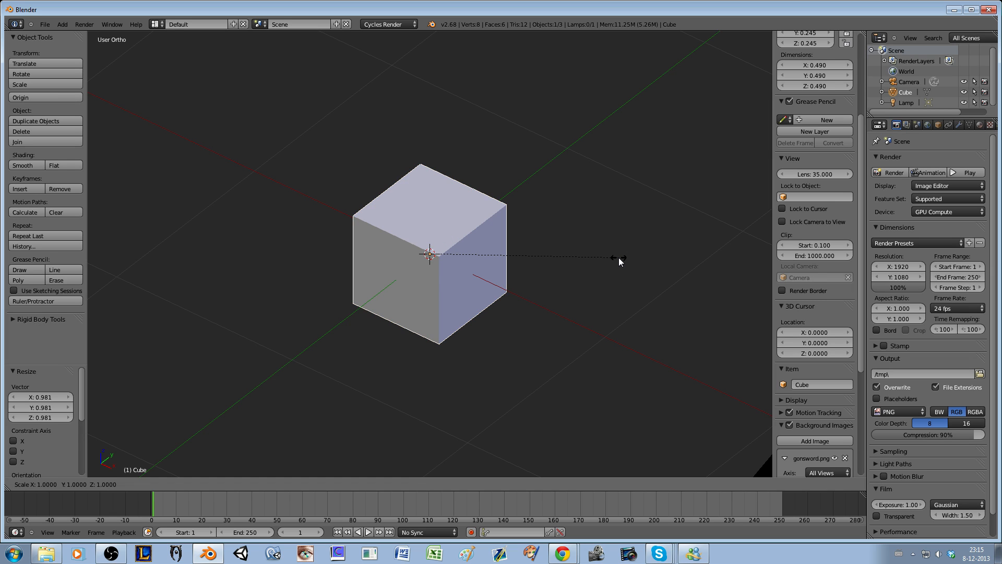
pyautogui.press('z')
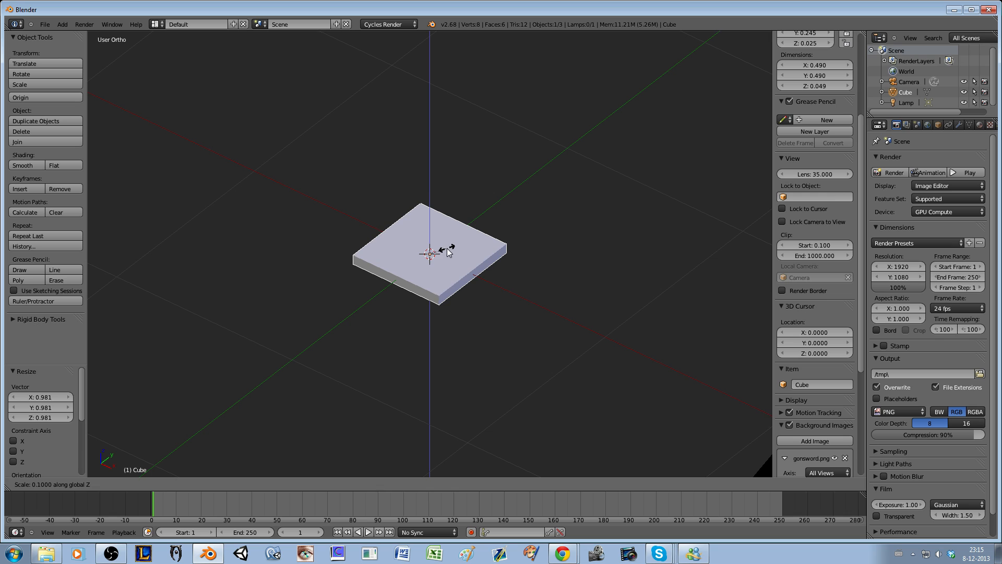
pyautogui.write('0.1')
pyautogui.press('Return')
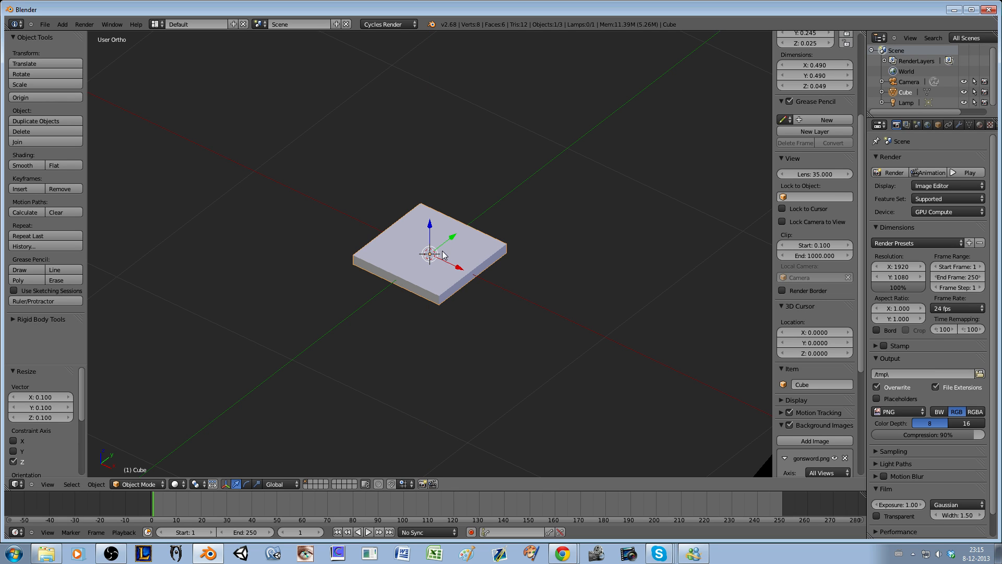
# Step: Enter Edit Mode on the flattened cube and apply Subdivide Smooth three times to the whole mesh
pyautogui.press('Tab')
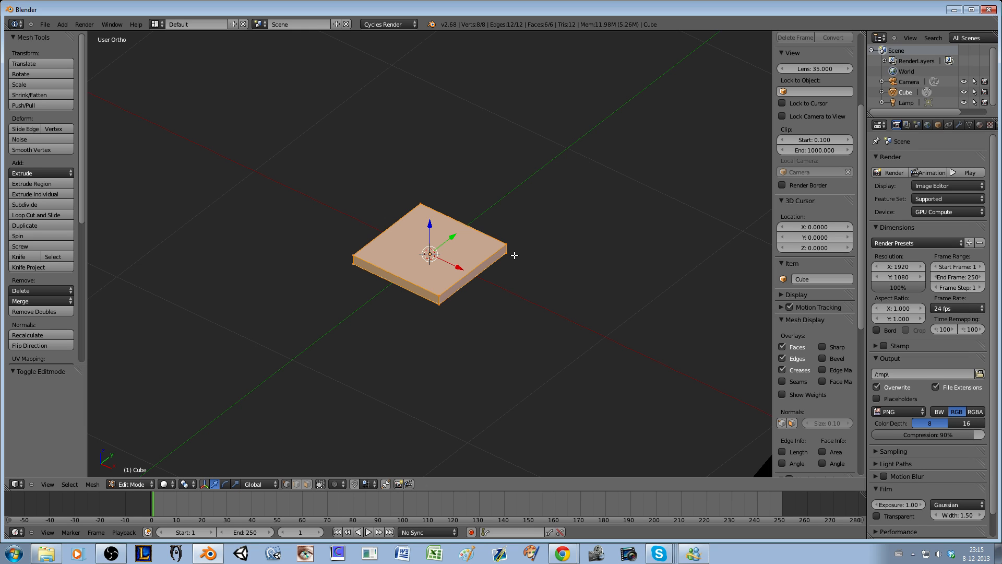
pyautogui.press('w')
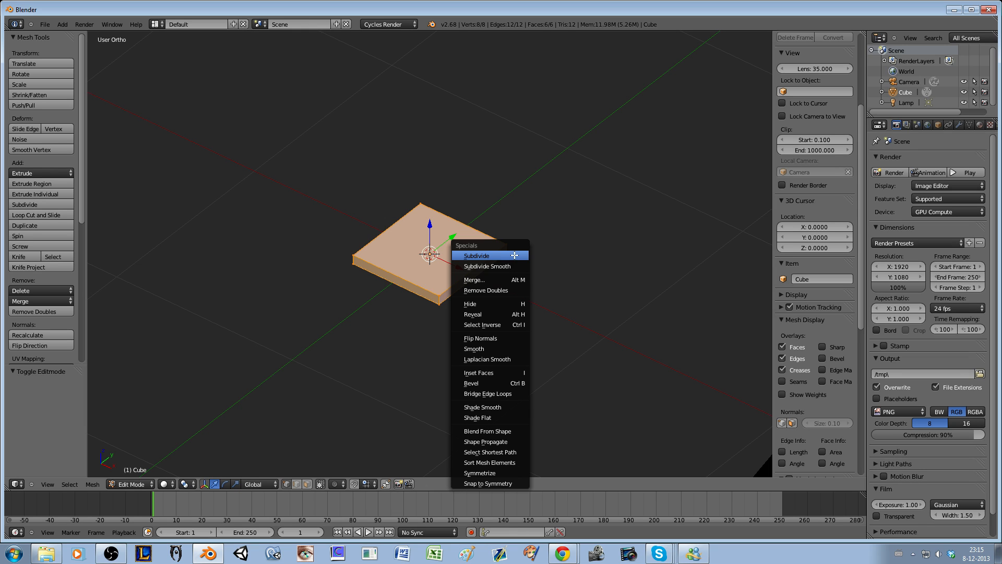
pyautogui.click(511, 266)
pyautogui.press('w')
pyautogui.click(510, 267)
pyautogui.press('w')
pyautogui.click(510, 267)
# Step: Return to the top view and deselect all of the subdivided mesh
pyautogui.press('KP_7')
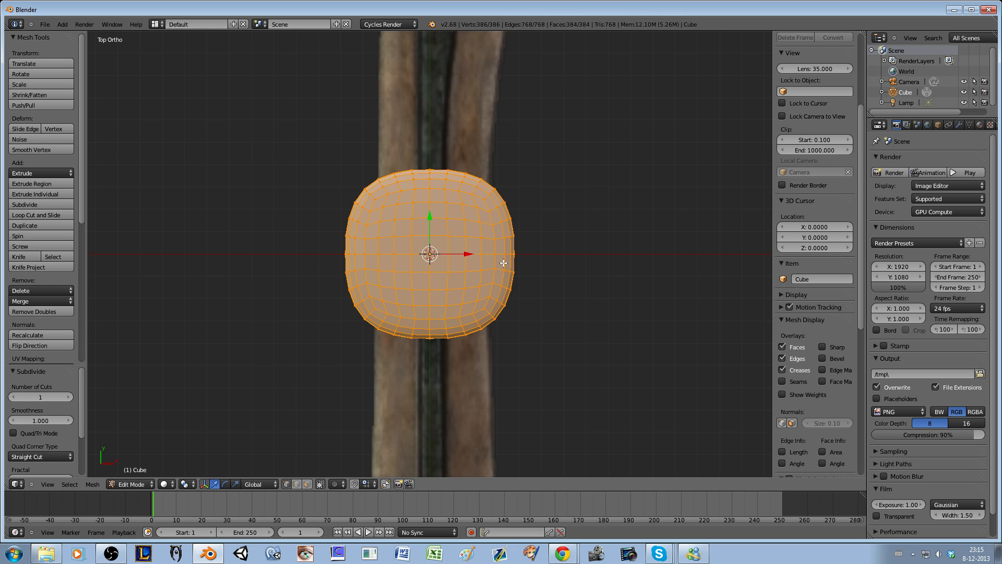
pyautogui.press('a')
pyautogui.scroll(1, 504, 263)
pyautogui.keyDown('shift'); pyautogui.scroll(1, 501, 263); pyautogui.keyUp('shift')
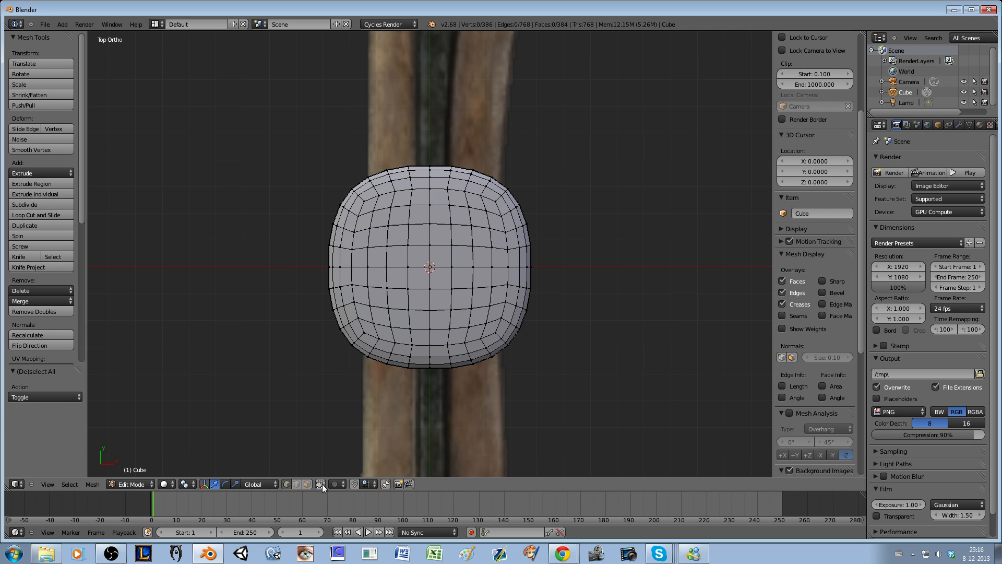
# Step: Delete the vertices of the subdivided mesh's upper half above the X axis, leaving the lower half
pyautogui.press('b')
pyautogui.moveTo(329, 139); pyautogui.dragTo(577, 258)
pyautogui.press('b')
pyautogui.moveTo(277, 131); pyautogui.dragTo(579, 252)
pyautogui.press('x')
pyautogui.click(578, 256)
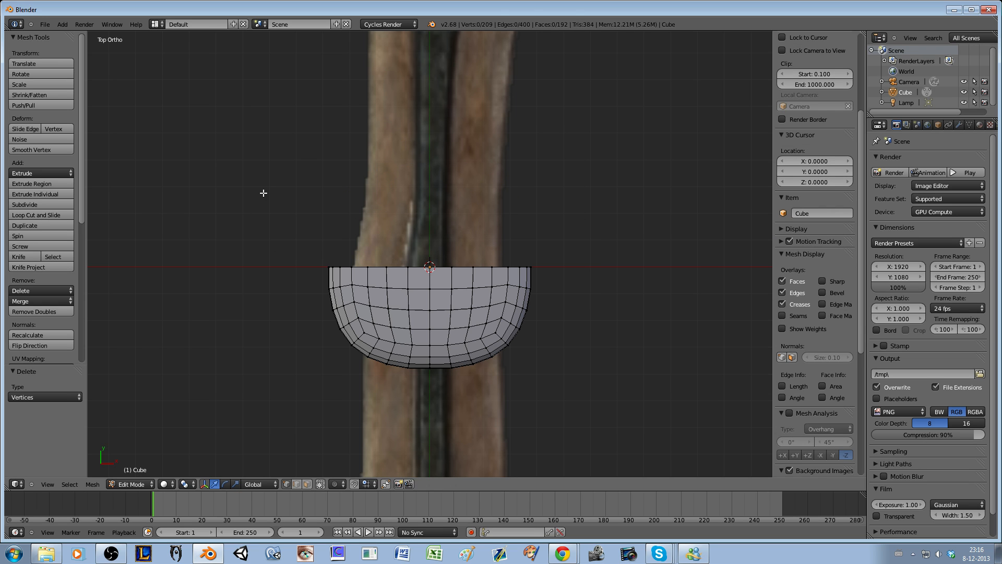
pyautogui.press('b')
pyautogui.moveTo(253, 205); pyautogui.dragTo(602, 409)
pyautogui.press('s')
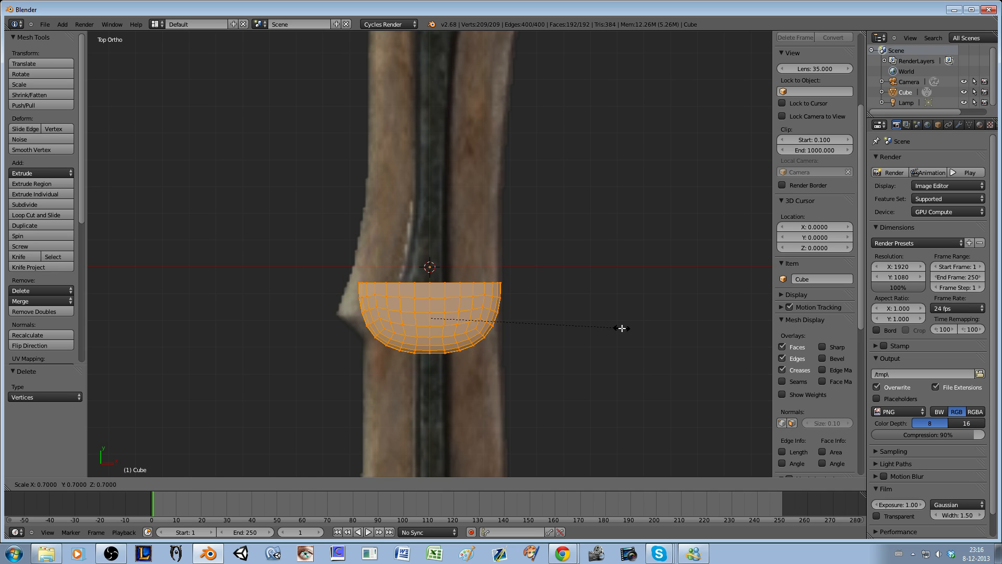
pyautogui.click(622, 328)
pyautogui.press('Tab')
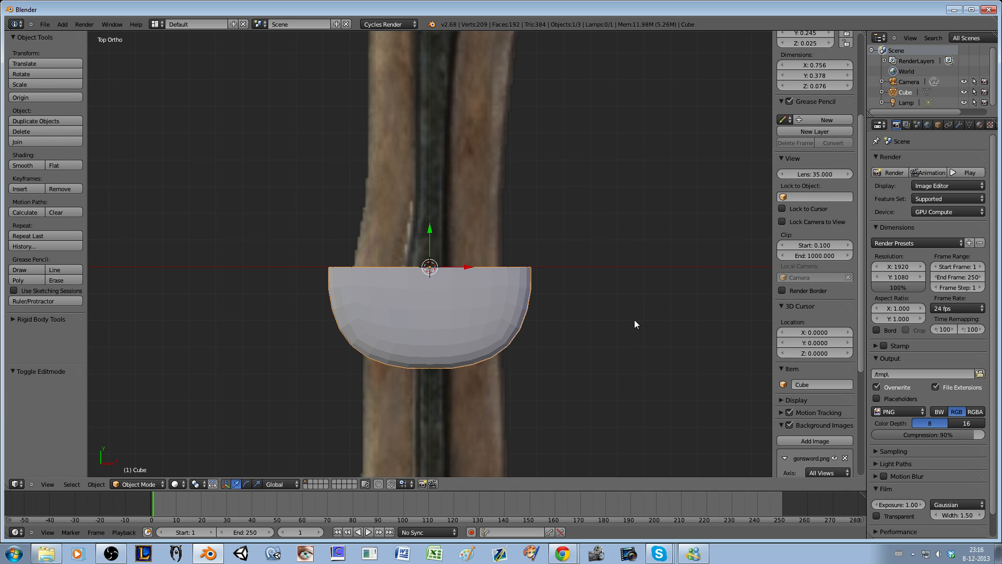
# Step: Scale the half mesh to 0.7 in Object Mode to fit the blade width, and return to Edit Mode with everything deselected
pyautogui.press('s')
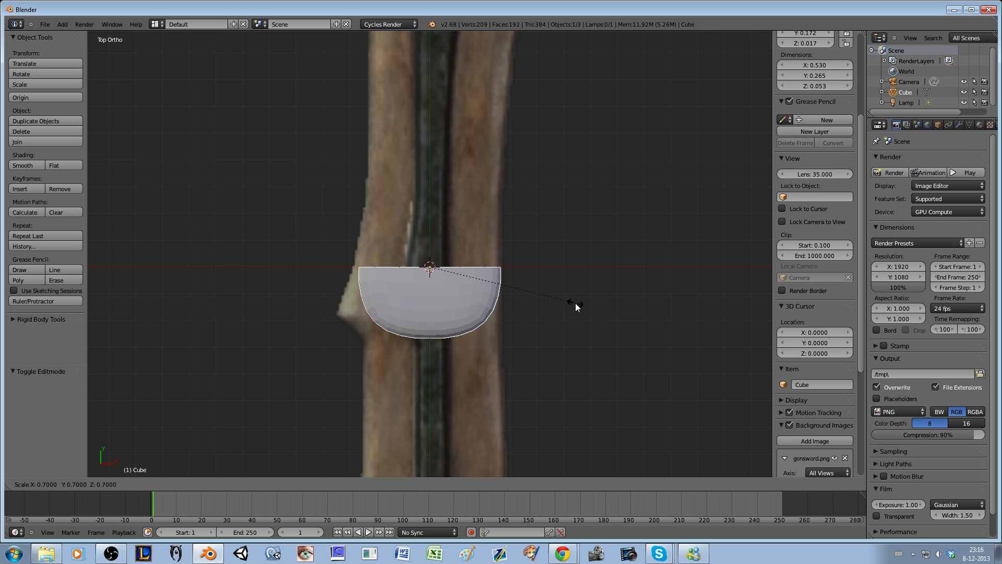
pyautogui.click(576, 307)
pyautogui.press('Tab')
pyautogui.press('a')
pyautogui.press('n')
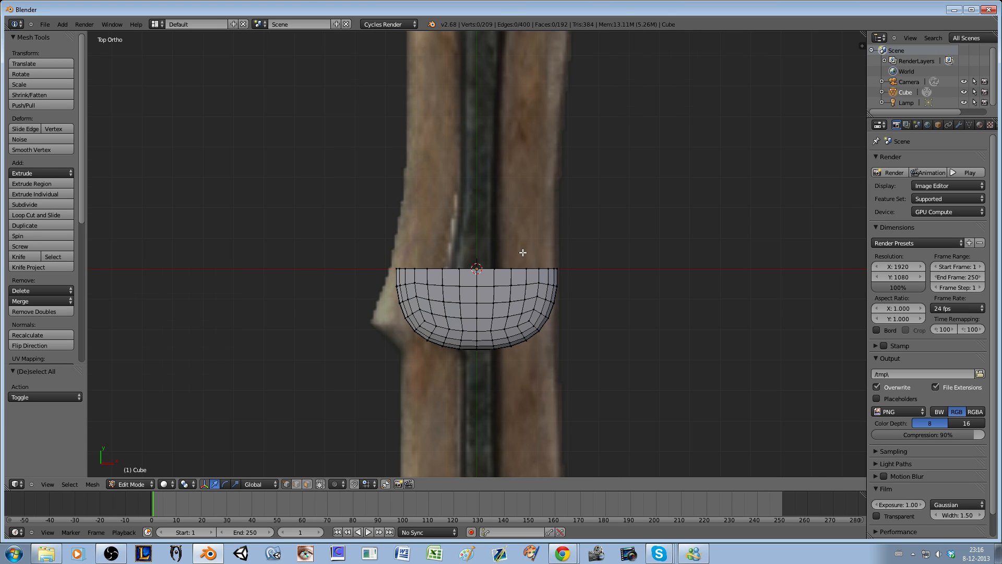
pyautogui.press('n')
# Step: Select the open upper row of vertices and extrude it 0.47 along Y up the blade
pyautogui.press('b')
pyautogui.moveTo(279, 188); pyautogui.dragTo(559, 275)
pyautogui.keyDown('shift'); pyautogui.moveTo(523, 265); pyautogui.dragTo(529, 318, button='middle'); pyautogui.keyUp('shift')
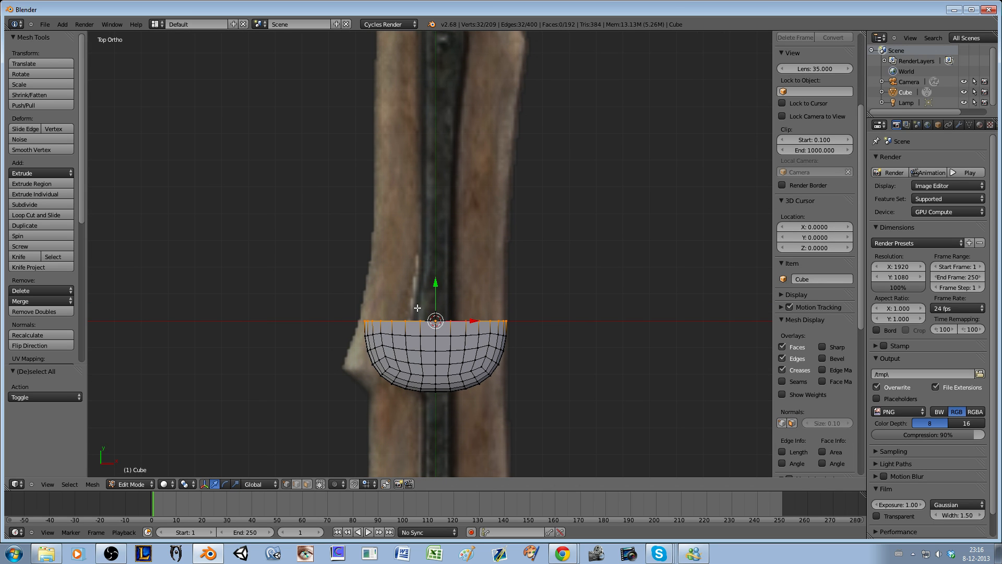
pyautogui.scroll(1, 445, 339)
pyautogui.press('e')
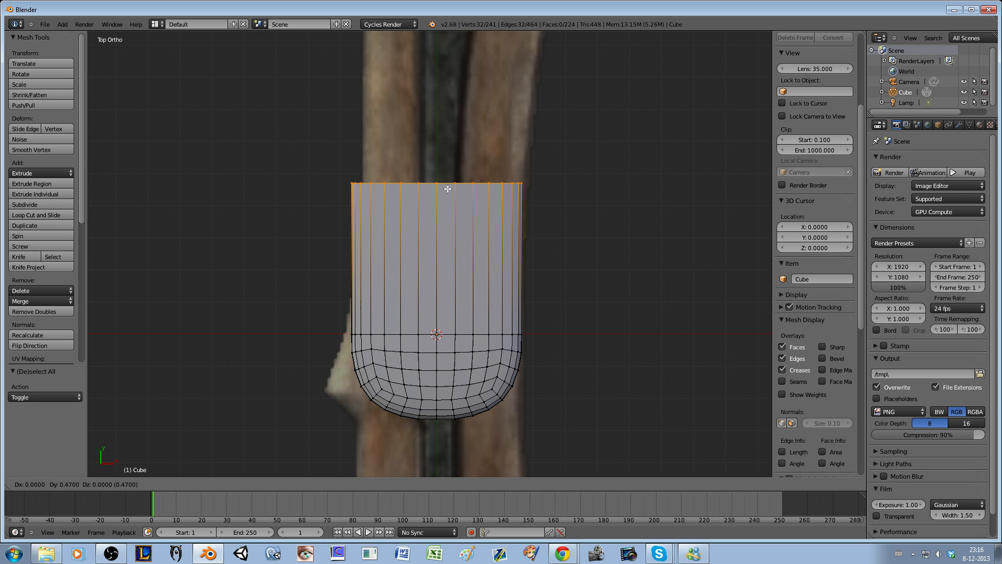
pyautogui.click(448, 189)
# Step: Fit the extruded end loop to the blade edges by scaling it by 0.8 and 1.063 and shifting it about 0.026 along X
pyautogui.keyDown('shift'); pyautogui.moveTo(522, 220); pyautogui.dragTo(491, 286, button='middle'); pyautogui.keyUp('shift')
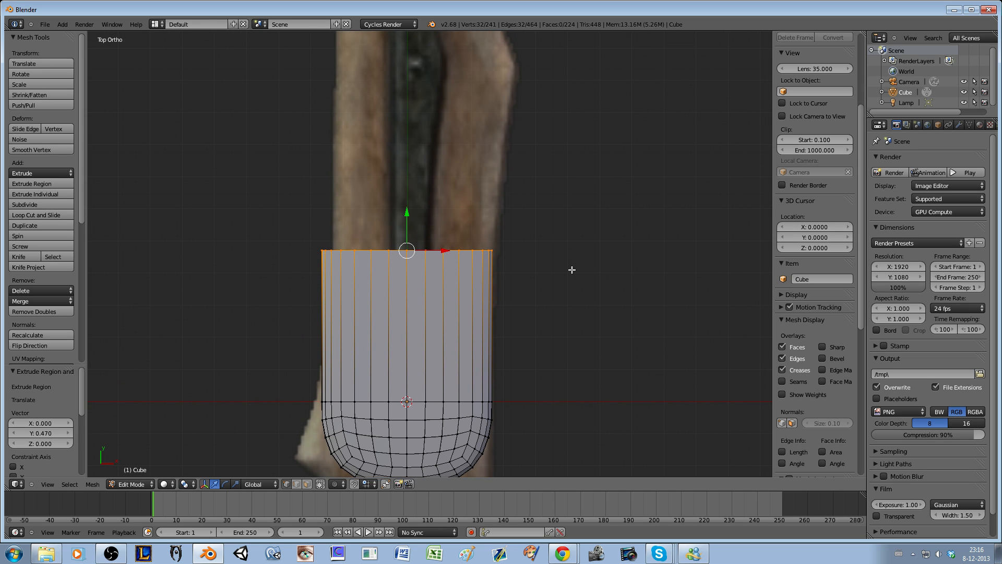
pyautogui.press('s')
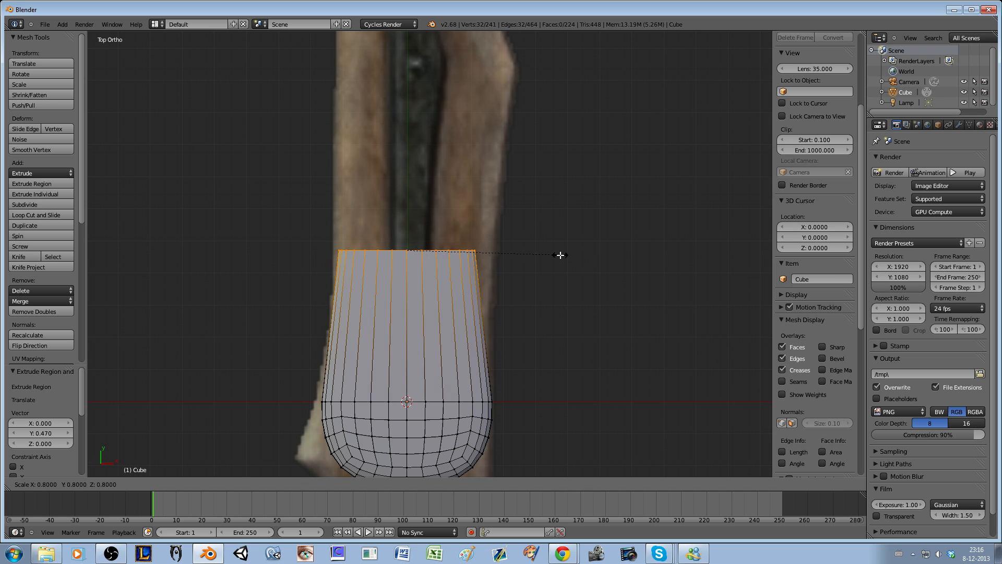
pyautogui.keyDown('ctrl'); pyautogui.click(565, 254); pyautogui.keyUp('ctrl')
pyautogui.moveTo(438, 251); pyautogui.dragTo(447, 251)
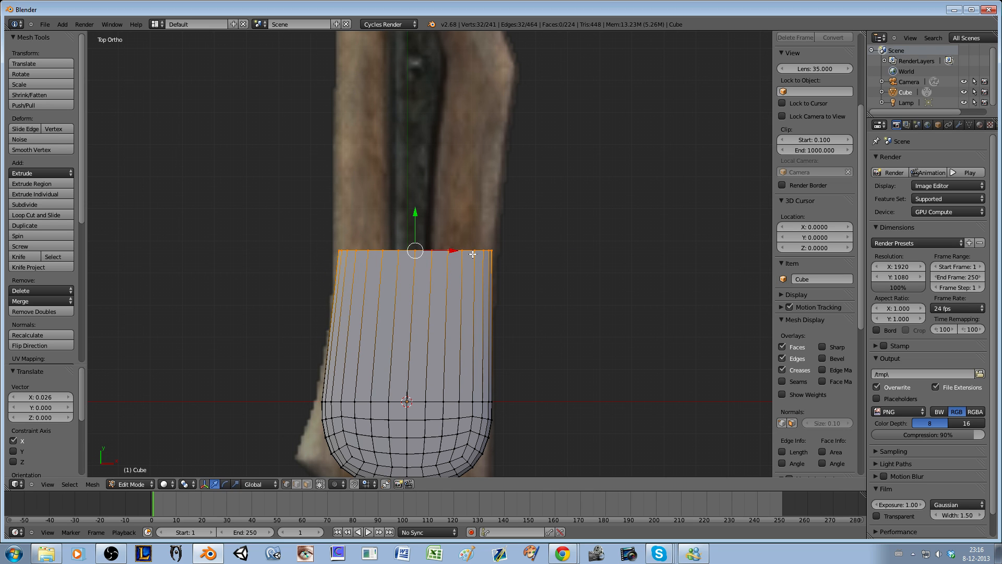
pyautogui.press('s')
pyautogui.click(514, 249)
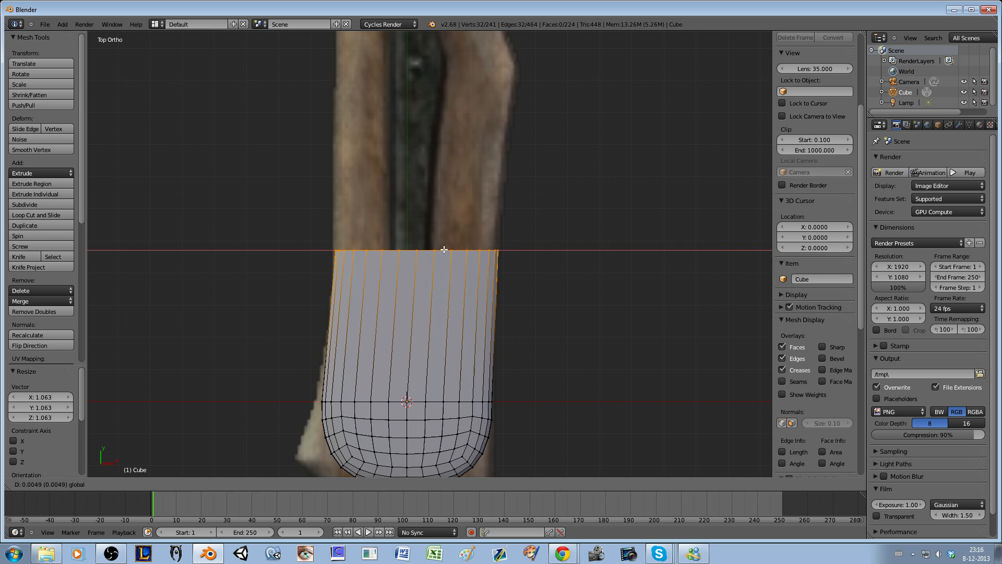
pyautogui.moveTo(453, 251); pyautogui.dragTo(449, 251)
# Step: Extrude the end loop 0.27 along Y, scale it by 1.047 and shift it 0.015 along X to follow the blade outline
pyautogui.keyDown('shift'); pyautogui.moveTo(449, 249); pyautogui.dragTo(452, 312, button='middle'); pyautogui.keyUp('shift')
pyautogui.press('e')
pyautogui.click(493, 230)
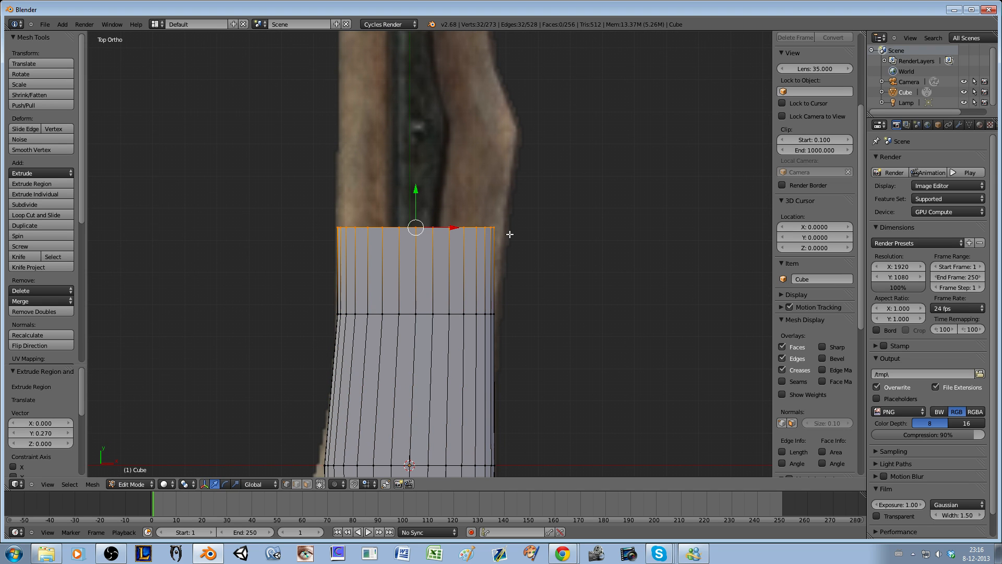
pyautogui.press('s')
pyautogui.click(493, 233)
pyautogui.press('g')
pyautogui.press('x')
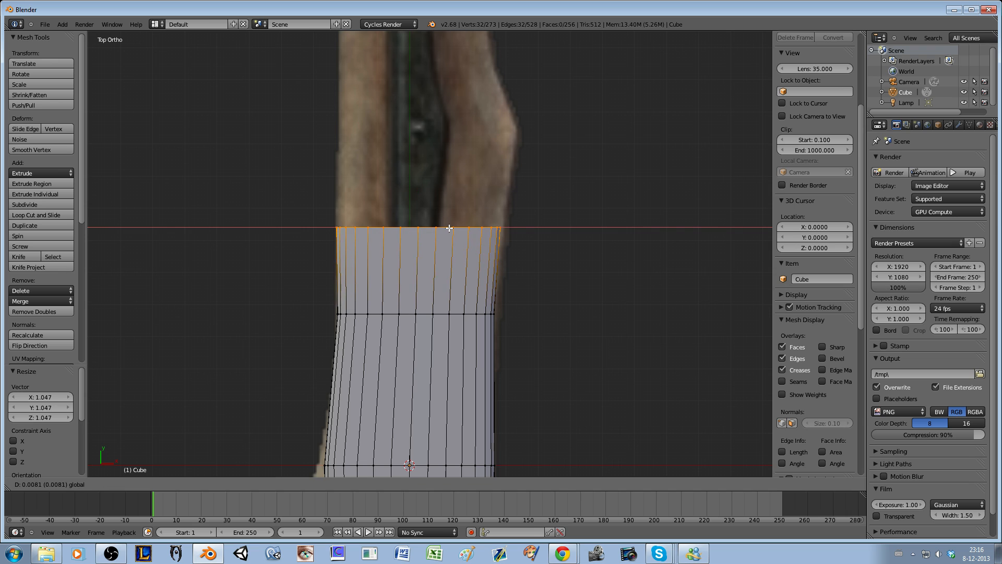
pyautogui.click(452, 228)
# Step: Extrude the end loop 0.23 along Y, shift it 0.026 along X and scale it by 1.05 toward the blade's right bulge
pyautogui.keyDown('shift'); pyautogui.moveTo(454, 226); pyautogui.dragTo(459, 342, button='middle'); pyautogui.keyUp('shift')
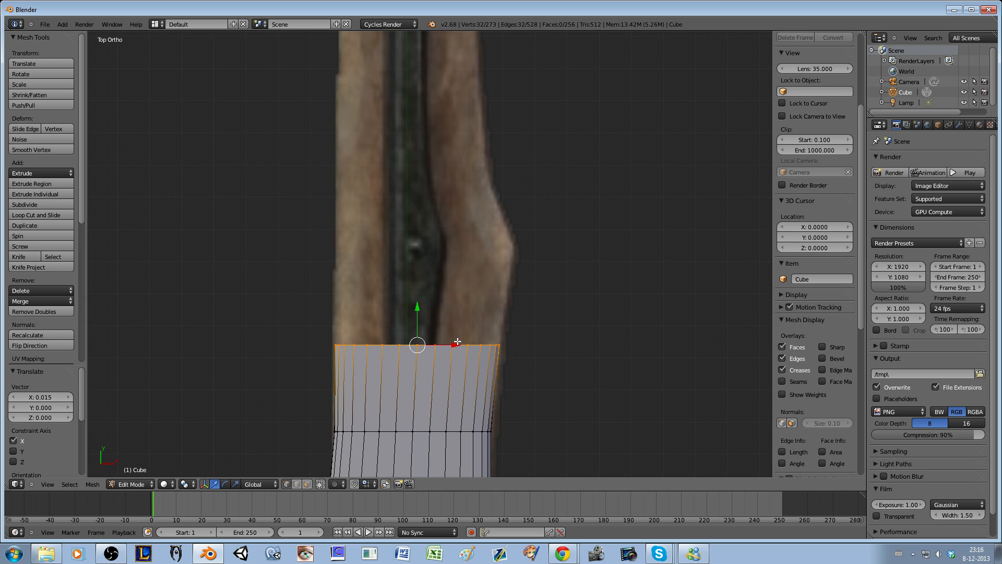
pyautogui.press('e')
pyautogui.click(459, 270)
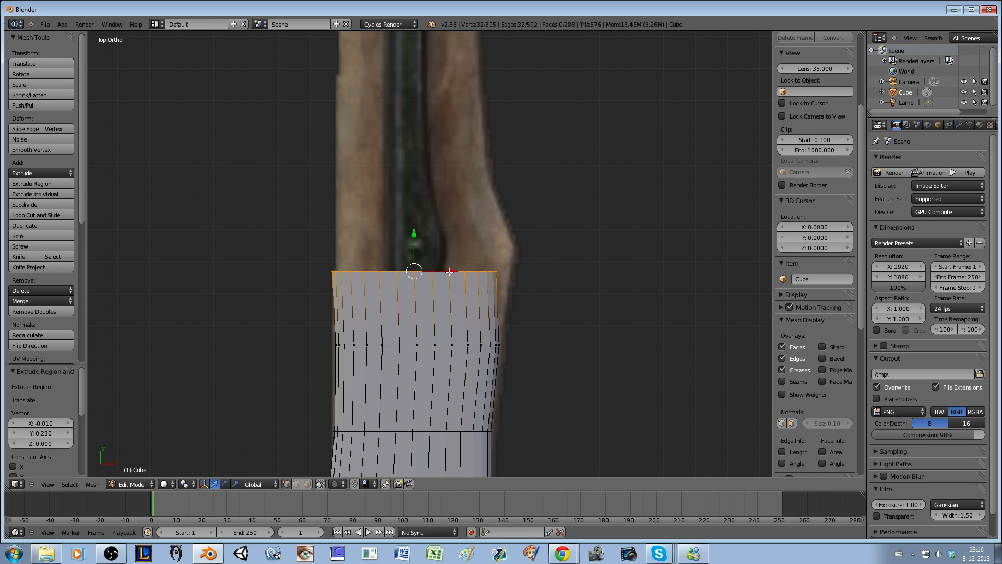
pyautogui.press('g')
pyautogui.press('x')
pyautogui.press('s')
pyautogui.click(457, 272)
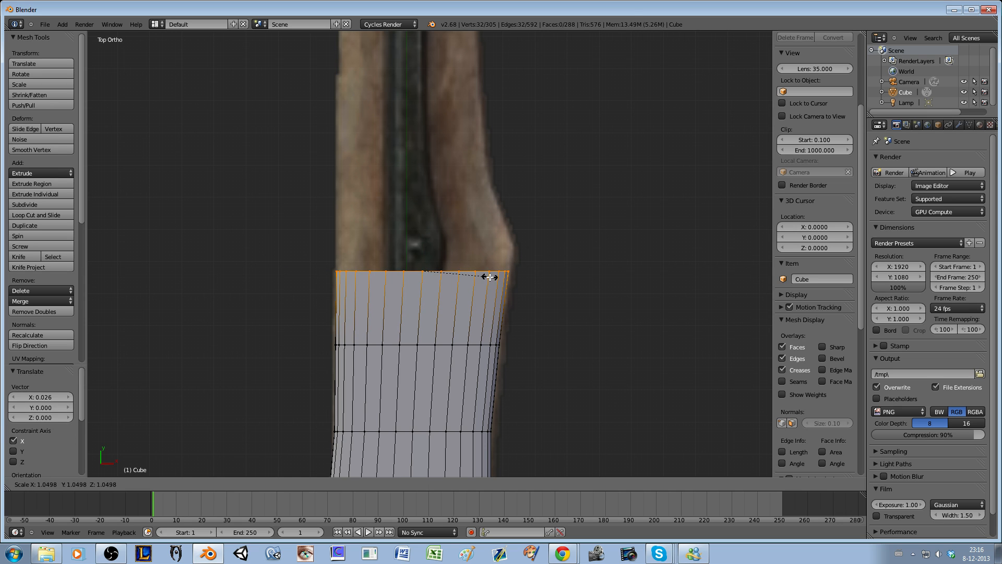
# Step: Extrude the end loop 0.08 along Y to the bulge's widest point, widen it slightly and move it -0.015 along Y
pyautogui.keyDown('shift'); pyautogui.moveTo(449, 284); pyautogui.dragTo(449, 333, button='middle'); pyautogui.keyUp('shift')
pyautogui.press('e')
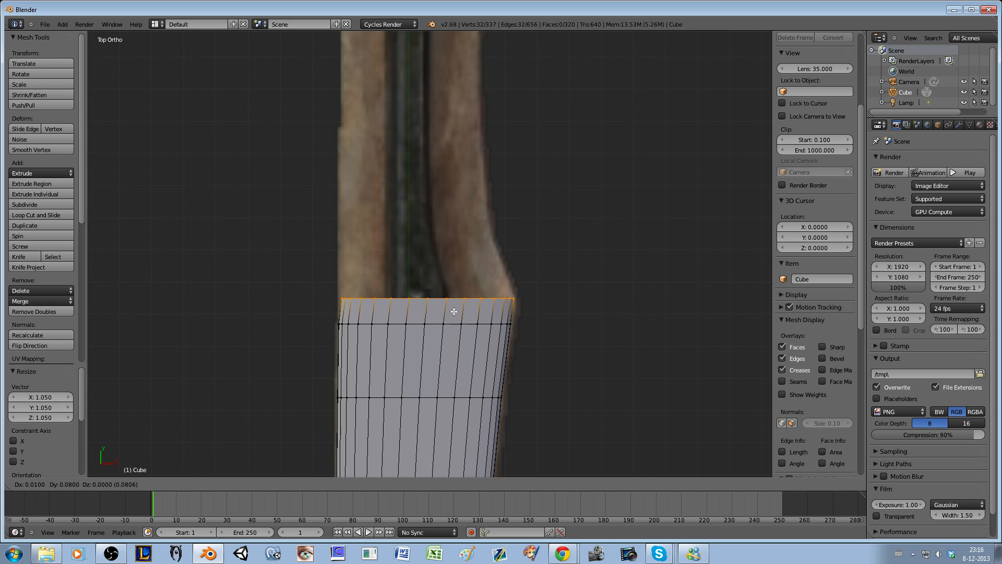
pyautogui.click(453, 311)
pyautogui.press('s')
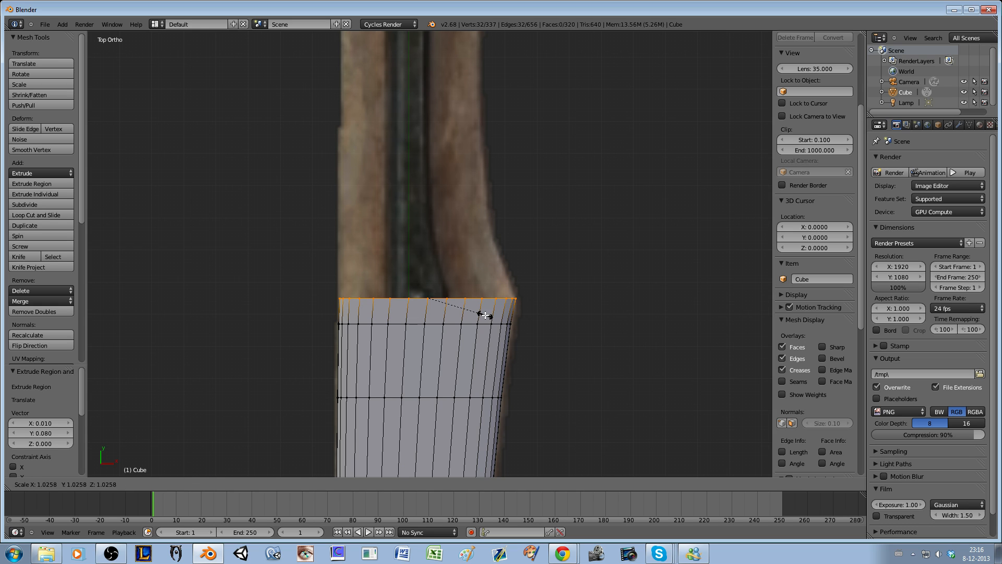
pyautogui.click(486, 315)
pyautogui.keyDown('shift'); pyautogui.moveTo(471, 316); pyautogui.dragTo(470, 345, button='middle'); pyautogui.keyUp('shift')
pyautogui.moveTo(428, 297); pyautogui.dragTo(427, 302)
# Step: Extrude the end loop about 0.15 along Y past the bulge, narrow it and shift it -0.028 along X to fit the blade
pyautogui.press('e')
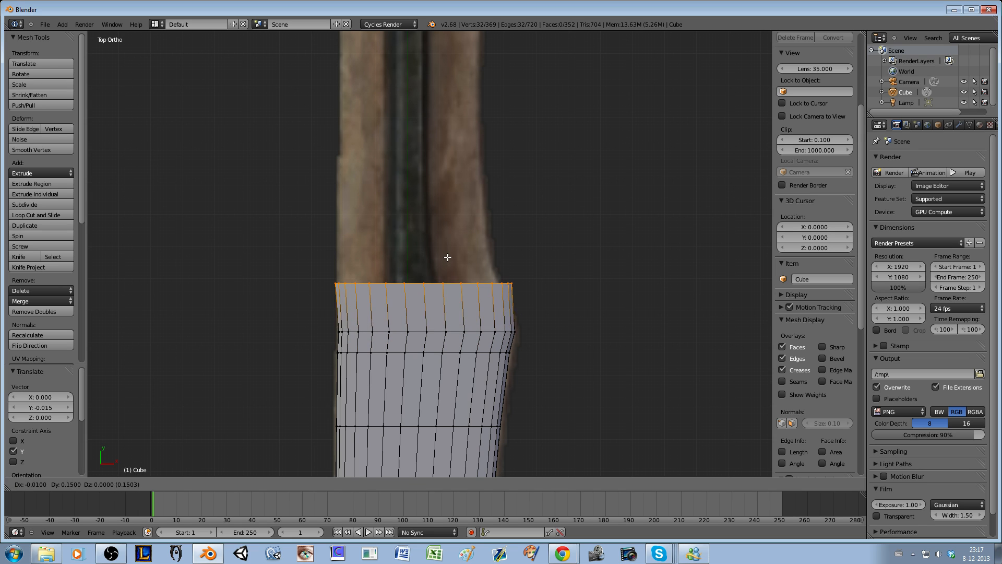
pyautogui.click(449, 257)
pyautogui.press('s')
pyautogui.click(540, 264)
pyautogui.moveTo(456, 283); pyautogui.dragTo(447, 282)
pyautogui.press('s')
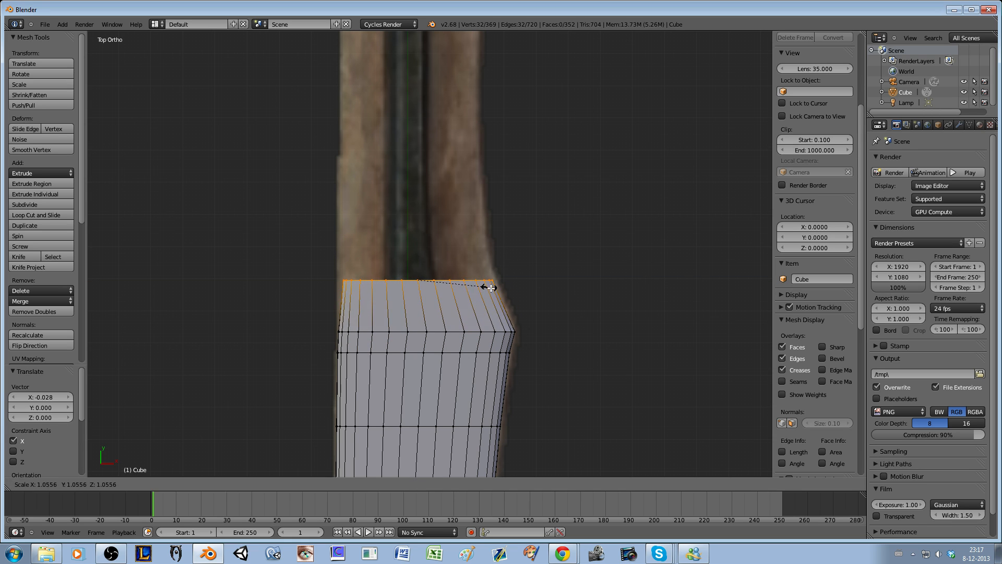
pyautogui.click(493, 288)
# Step: Extrude another short section above the bulge, narrow its end loop and shift it -0.01 along X to match the blade edges
pyautogui.keyDown('shift'); pyautogui.moveTo(462, 284); pyautogui.dragTo(476, 330, button='middle'); pyautogui.keyUp('shift')
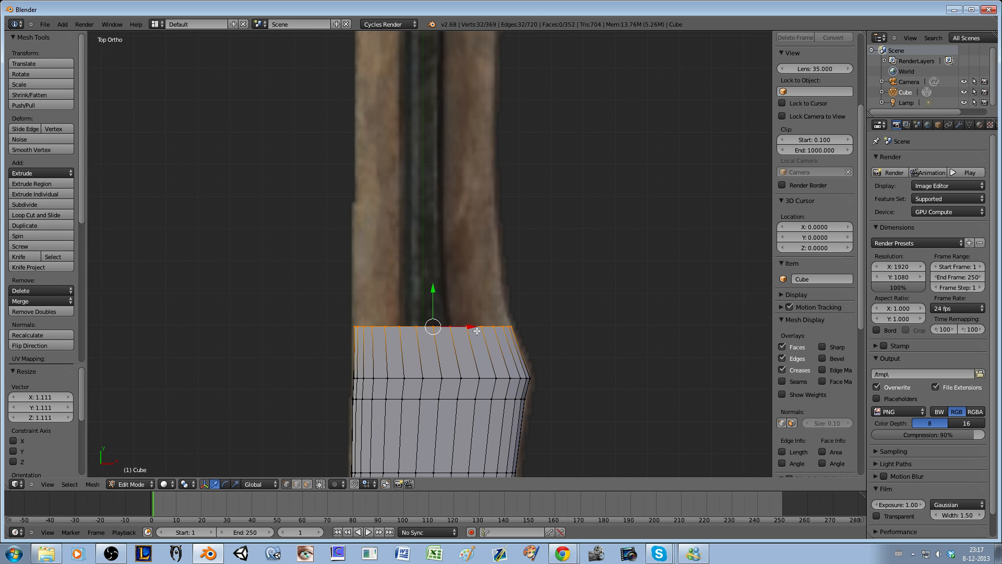
pyautogui.press('e')
pyautogui.click(473, 283)
pyautogui.press('s')
pyautogui.click(532, 289)
pyautogui.press('g')
pyautogui.press('x')
pyautogui.click(457, 279)
# Step: Extrude the end loop 0.23 along Y and scale it down to about 0.97 to fit the blade width
pyautogui.keyDown('shift'); pyautogui.moveTo(462, 275); pyautogui.dragTo(477, 347, button='middle'); pyautogui.keyUp('shift')
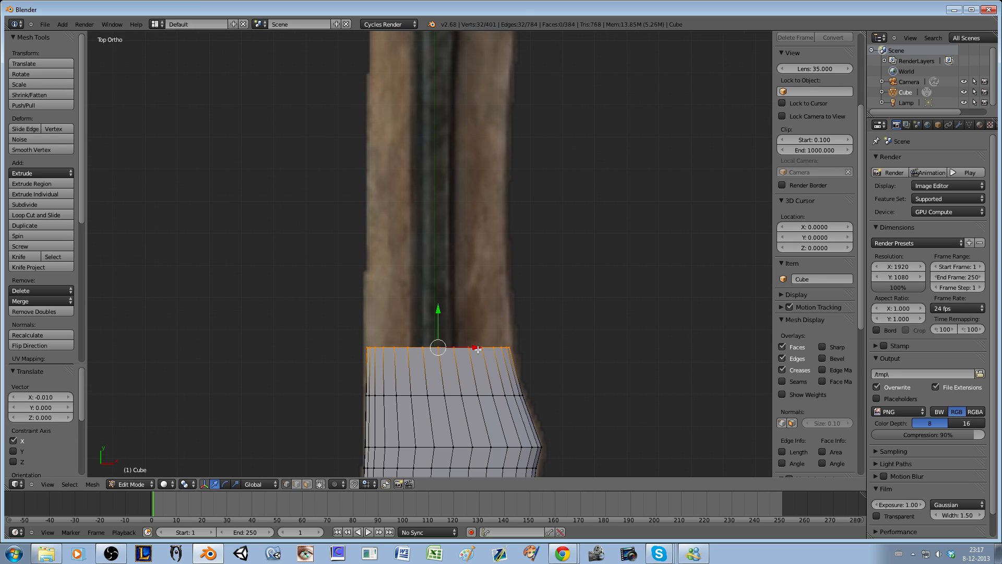
pyautogui.press('e')
pyautogui.click(479, 275)
pyautogui.press('s')
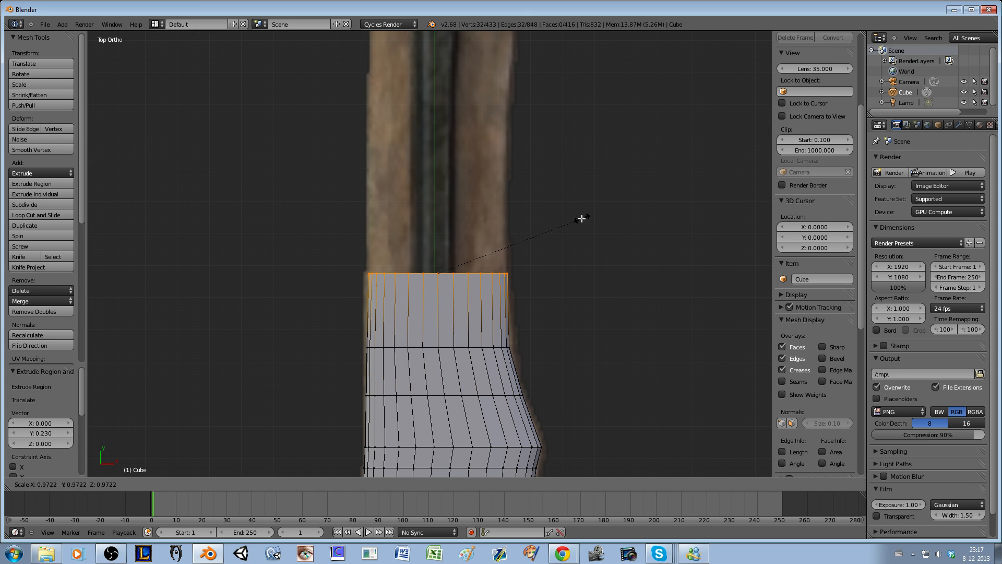
pyautogui.click(578, 219)
# Step: Extrude the end loop 0.28 along Y up the straight part of the blade and match its width to the reference
pyautogui.keyDown('shift'); pyautogui.moveTo(579, 220); pyautogui.dragTo(555, 403, button='middle'); pyautogui.keyUp('shift')
pyautogui.press('e')
pyautogui.click(557, 315)
pyautogui.press('s')
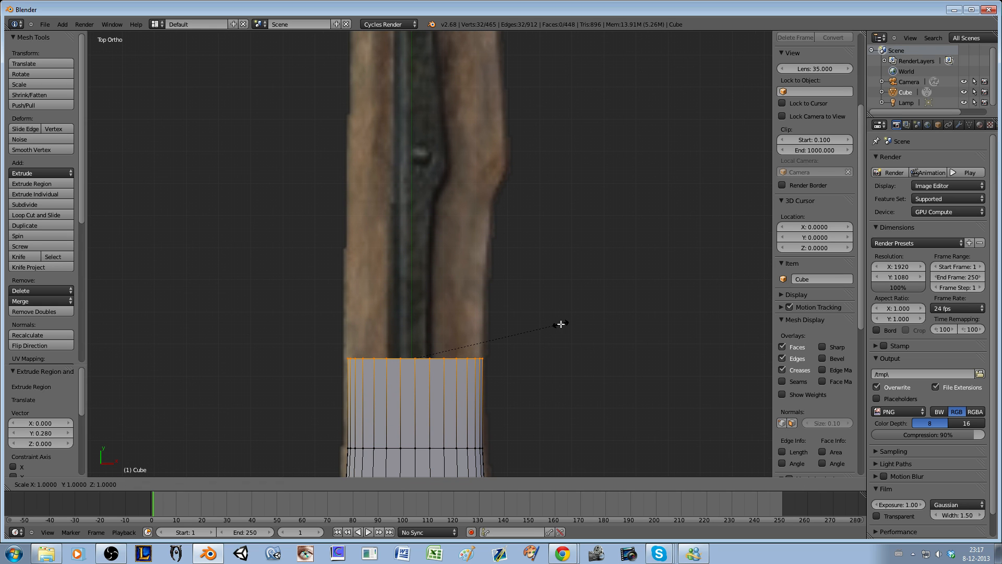
pyautogui.click(554, 326)
# Step: Shift the end loop -0.003 along X and extrude a further section 0.29 along Y
pyautogui.press('e')
pyautogui.click(452, 357)
pyautogui.press('g')
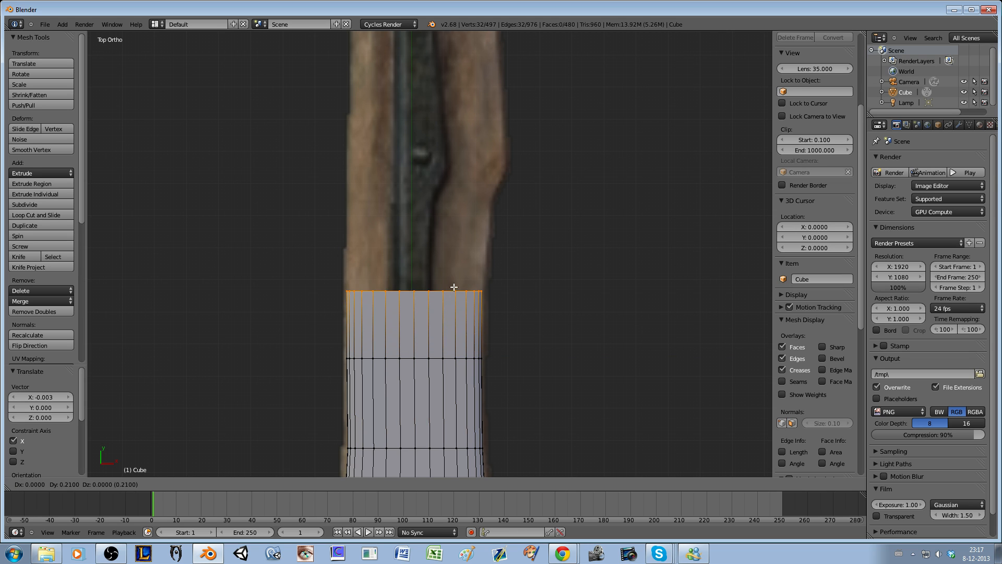
pyautogui.click(453, 264)
# Step: Extrude the end loop 0.22 along Y, scale it to about 1.02 and shift it 0.007 along X below the upper bulge
pyautogui.keyDown('shift'); pyautogui.moveTo(470, 220); pyautogui.dragTo(458, 325, button='middle'); pyautogui.keyUp('shift')
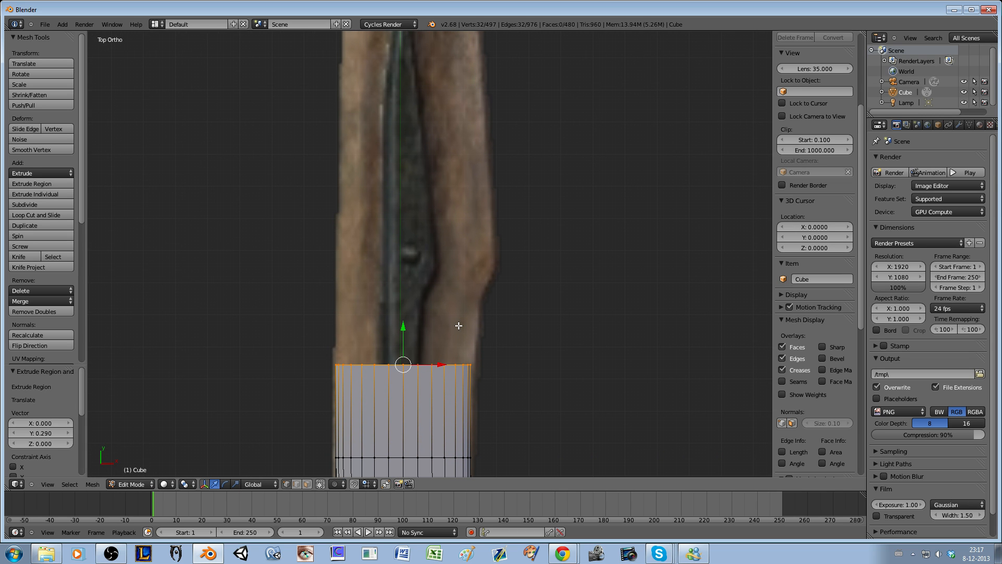
pyautogui.press('e')
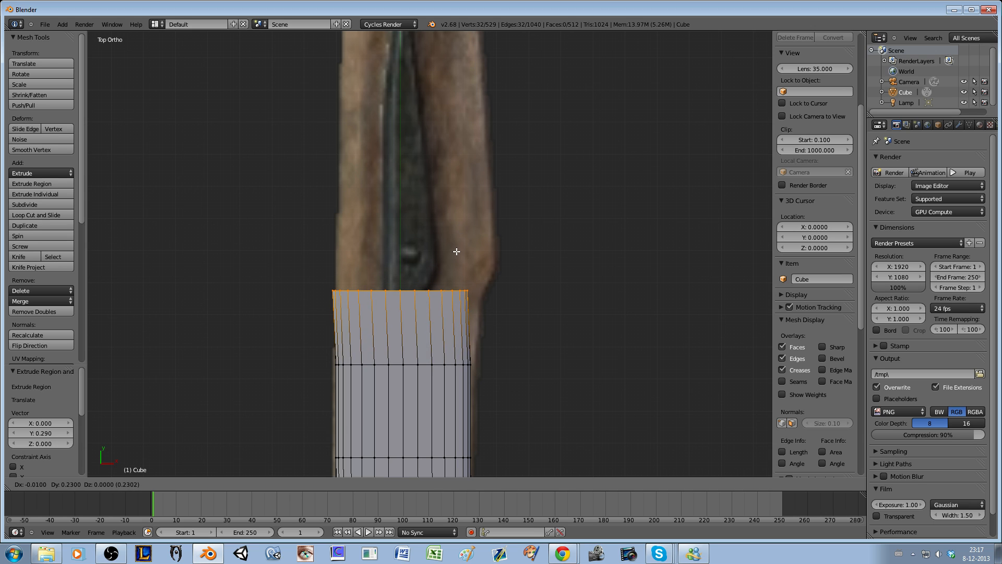
pyautogui.click(462, 254)
pyautogui.press('s')
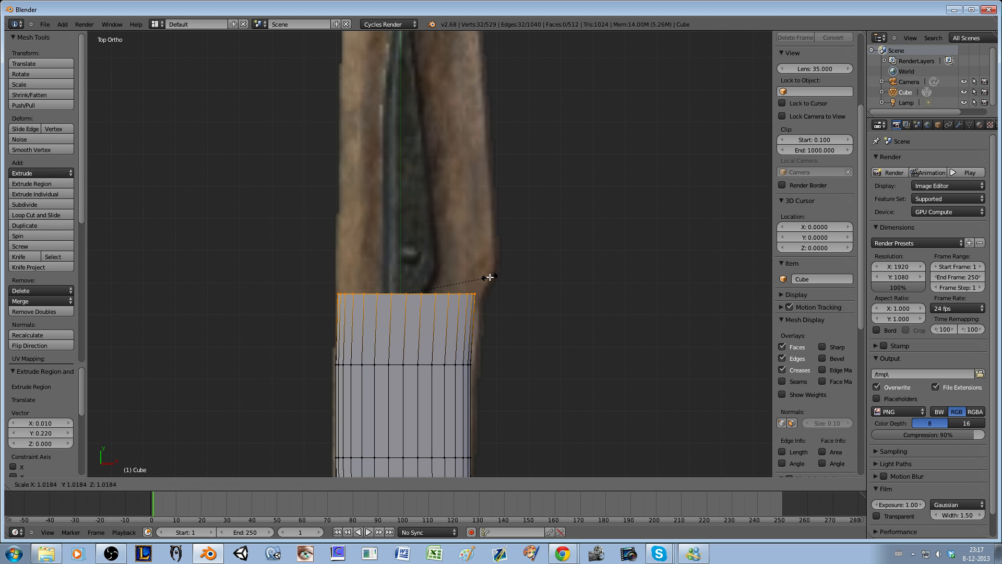
pyautogui.click(490, 277)
pyautogui.moveTo(440, 291); pyautogui.dragTo(447, 292)
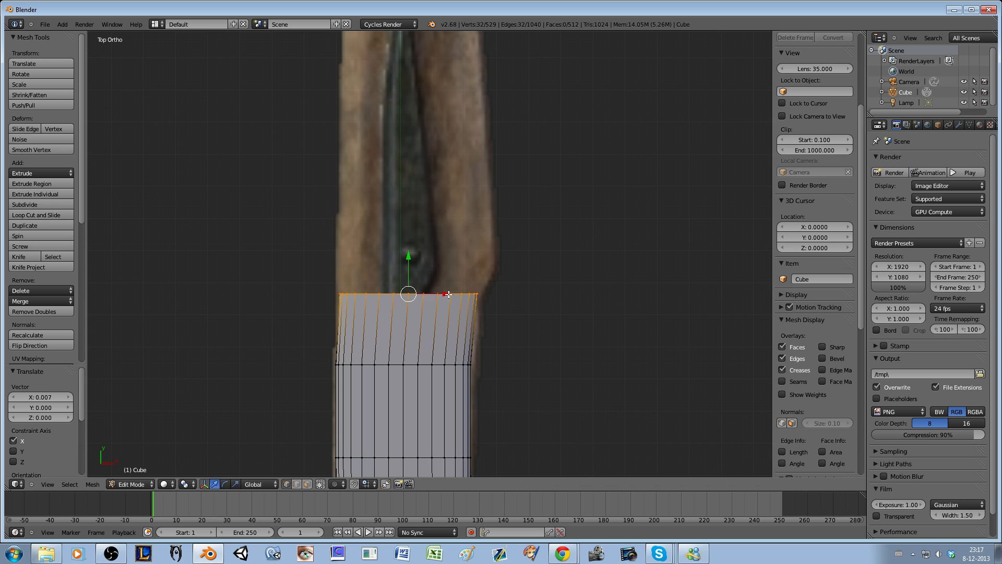
# Step: Extrude the end loop 0.09 along Y, widen it and shift it 0.021 along X to reach the upper bulge's edge
pyautogui.press('g')
pyautogui.click(447, 266)
pyautogui.press('s')
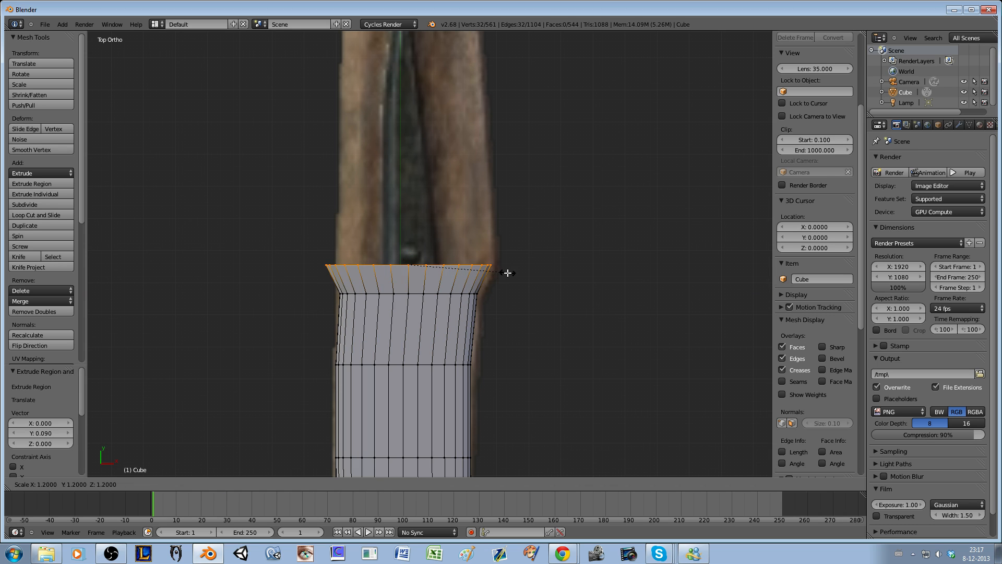
pyautogui.click(503, 273)
pyautogui.moveTo(447, 268); pyautogui.dragTo(459, 271)
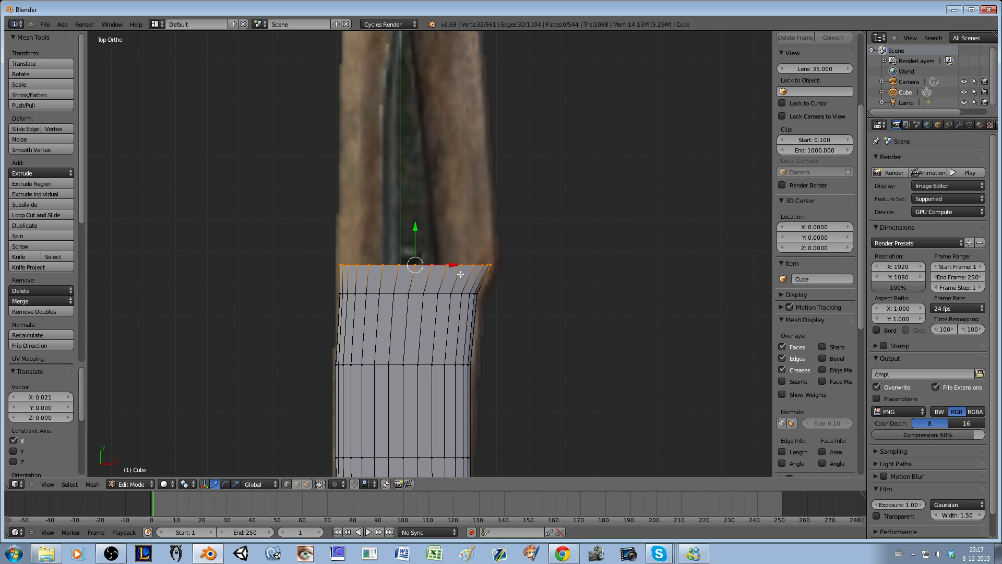
# Step: Extrude the end loop 0.2 along Y above the upper bulge and fit its width by scaling it by 0.9 and 1.094
pyautogui.press('g')
pyautogui.click(459, 212)
pyautogui.keyDown('shift'); pyautogui.moveTo(484, 145); pyautogui.dragTo(465, 270, button='middle'); pyautogui.keyUp('shift')
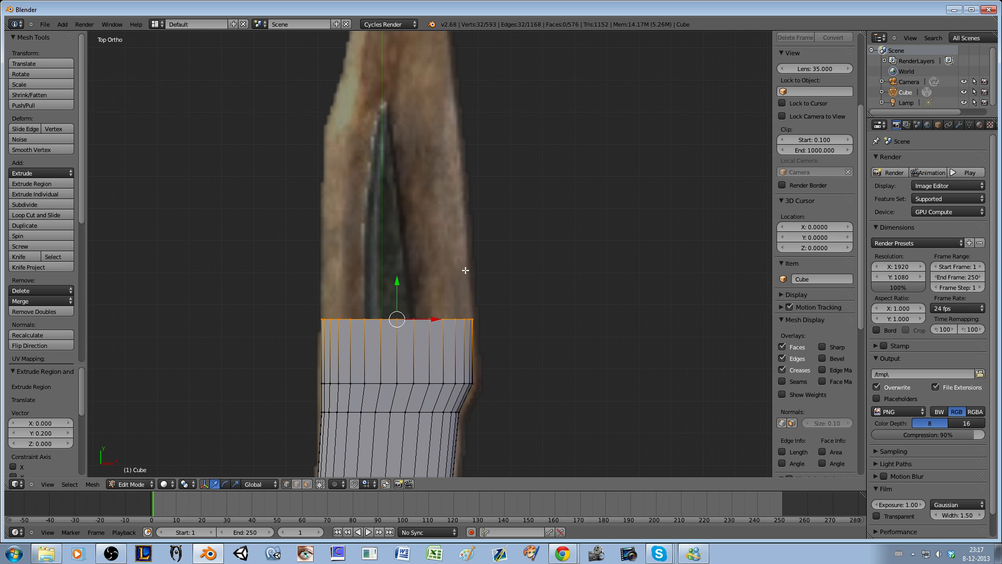
pyautogui.press('s')
pyautogui.click(518, 281)
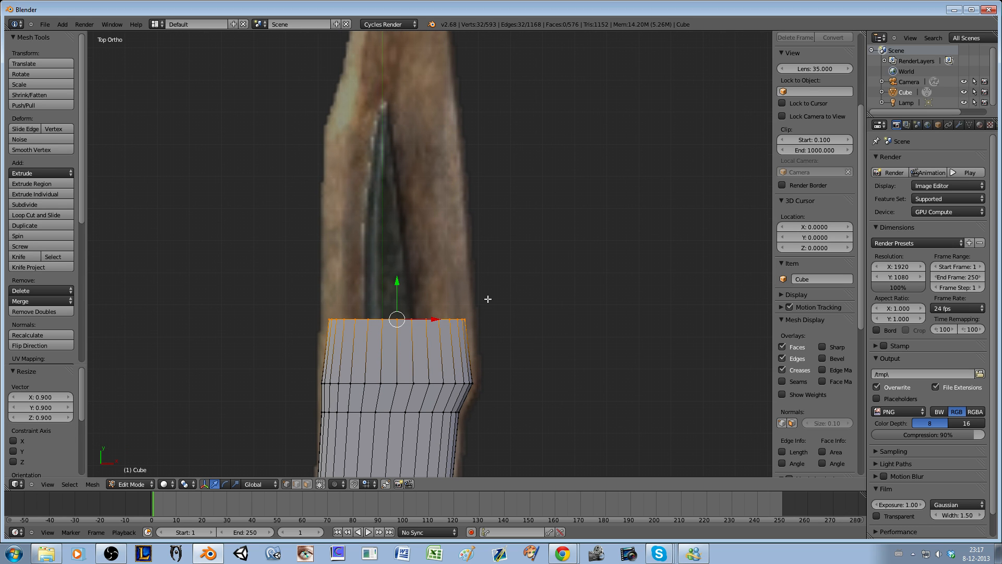
pyautogui.press('s')
pyautogui.click(473, 327)
# Step: Extrude the end loop 0.23 along Y toward the blade tip and scale it by 0.9
pyautogui.keyDown('shift'); pyautogui.moveTo(407, 304); pyautogui.dragTo(413, 330, button='middle'); pyautogui.keyUp('shift')
pyautogui.press('e')
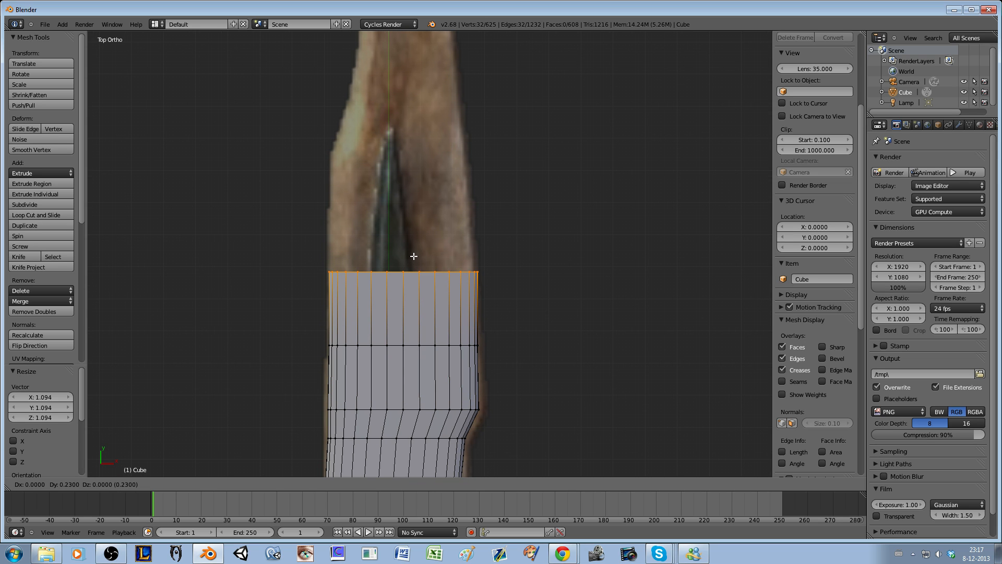
pyautogui.click(413, 255)
pyautogui.press('s')
pyautogui.click(518, 282)
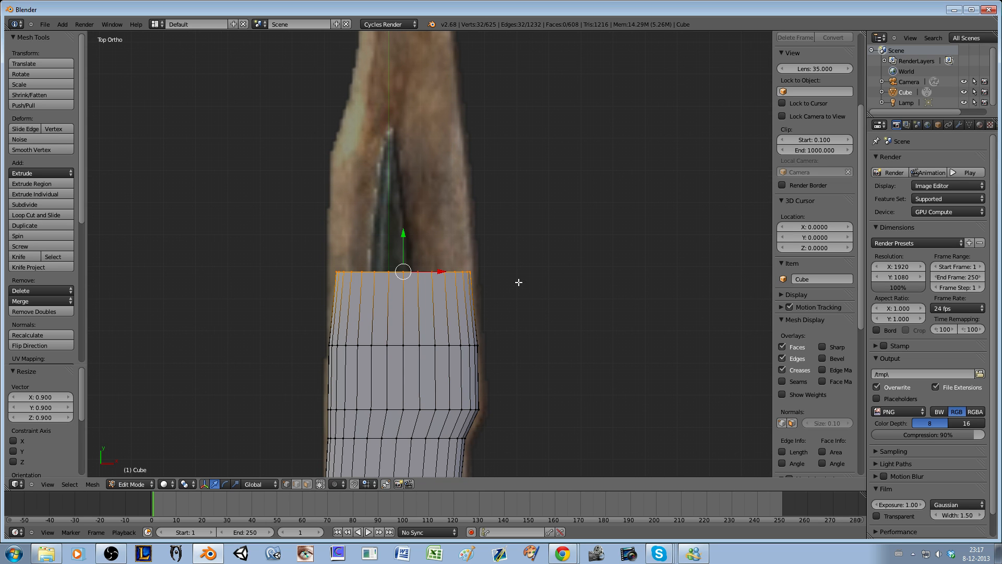
# Step: Shift the end loop -0.007 along X and scale it by 1.059 to match the blade's width
pyautogui.press('g')
pyautogui.press('x')
pyautogui.click(478, 279)
pyautogui.press('s')
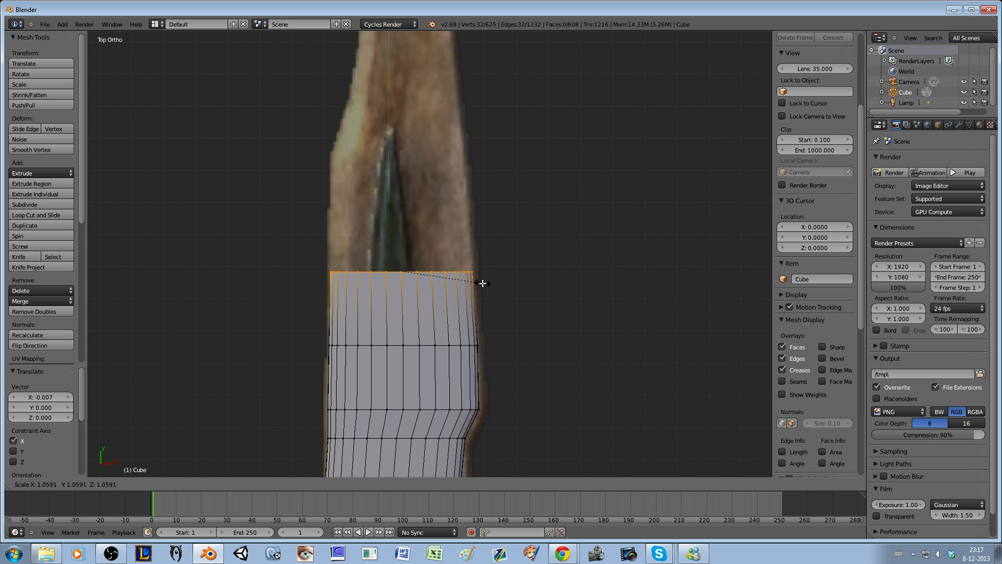
pyautogui.click(483, 283)
# Step: Extrude the end loop 0.35 along Y, scale it by 0.925 and shift it -0.008 along X
pyautogui.keyDown('shift'); pyautogui.moveTo(482, 284); pyautogui.dragTo(496, 318, button='middle'); pyautogui.keyUp('shift')
pyautogui.press('e')
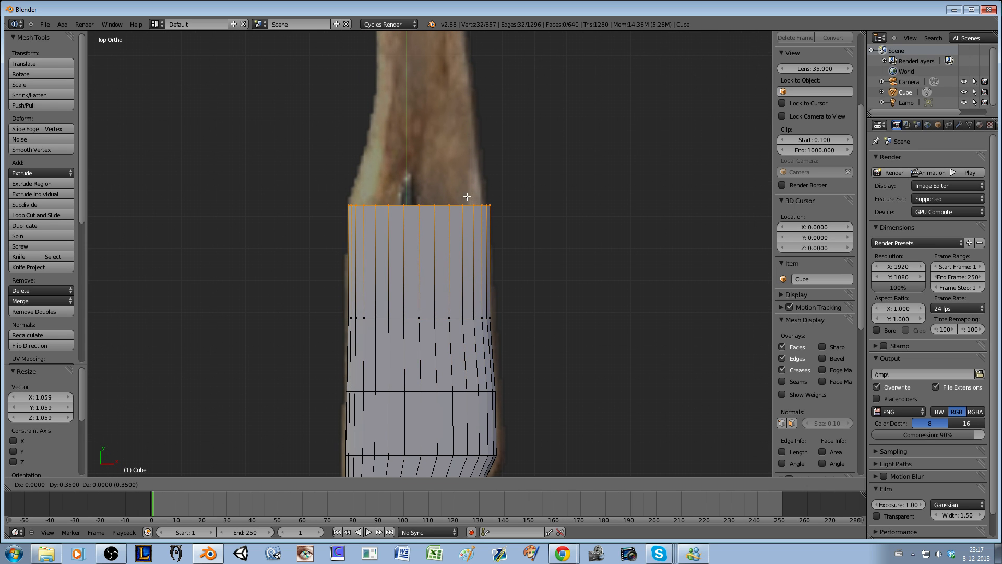
pyautogui.click(467, 196)
pyautogui.press('s')
pyautogui.click(555, 203)
pyautogui.press('g')
pyautogui.press('x')
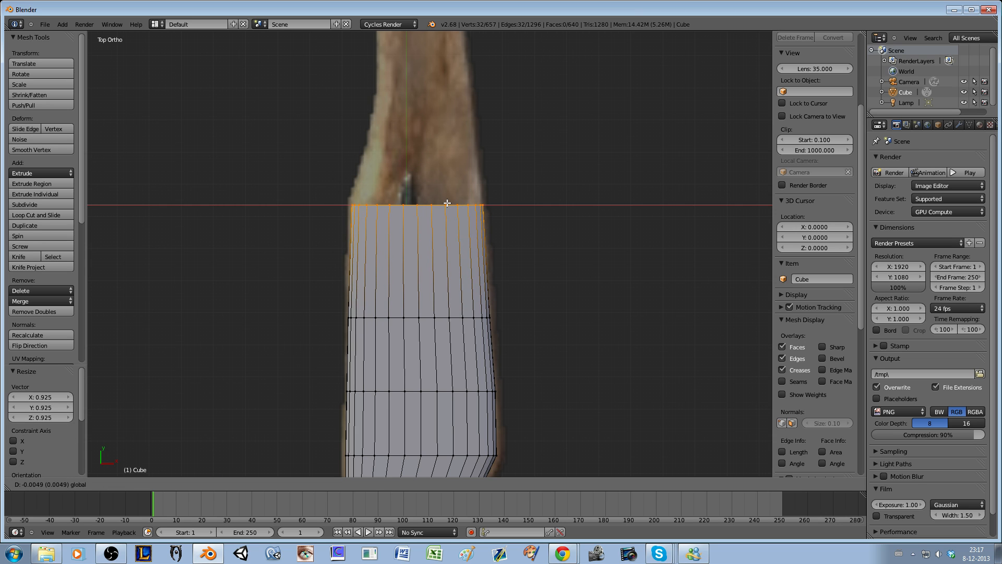
pyautogui.click(448, 206)
# Step: Extrude the end loop 0.21 along Y and narrow it to the blade's outline, finishing with a scale of 1.061
pyautogui.keyDown('shift'); pyautogui.moveTo(448, 206); pyautogui.dragTo(452, 301, button='middle'); pyautogui.keyUp('shift')
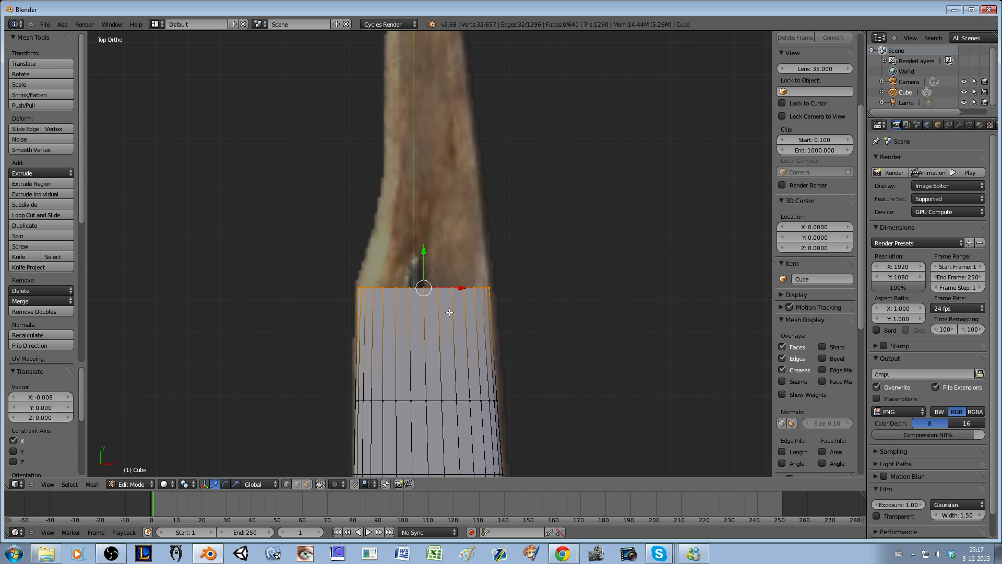
pyautogui.keyDown('shift'); pyautogui.moveTo(449, 312); pyautogui.dragTo(442, 362, button='middle'); pyautogui.keyUp('shift')
pyautogui.press('e')
pyautogui.click(440, 329)
pyautogui.press('s')
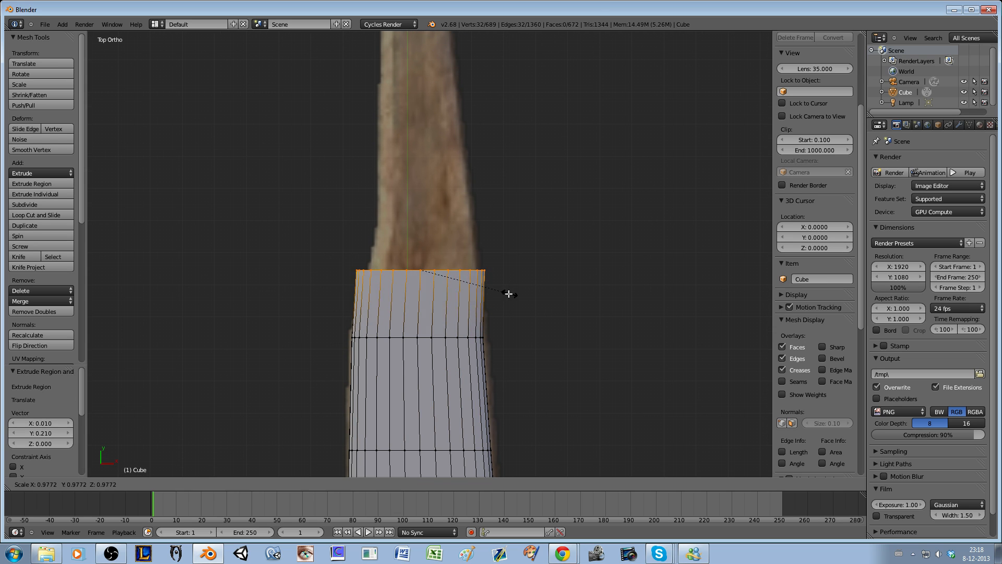
pyautogui.click(494, 288)
pyautogui.press('s')
pyautogui.click(505, 278)
pyautogui.press('s')
pyautogui.press('x')
pyautogui.press('Escape')
pyautogui.press('s')
pyautogui.click(476, 271)
# Step: Extrude the end loop about 0.3 along Y, fit its width to the tapering blade and shift it 0.016 along X
pyautogui.keyDown('shift'); pyautogui.moveTo(475, 272); pyautogui.dragTo(492, 335, button='middle'); pyautogui.keyUp('shift')
pyautogui.press('e')
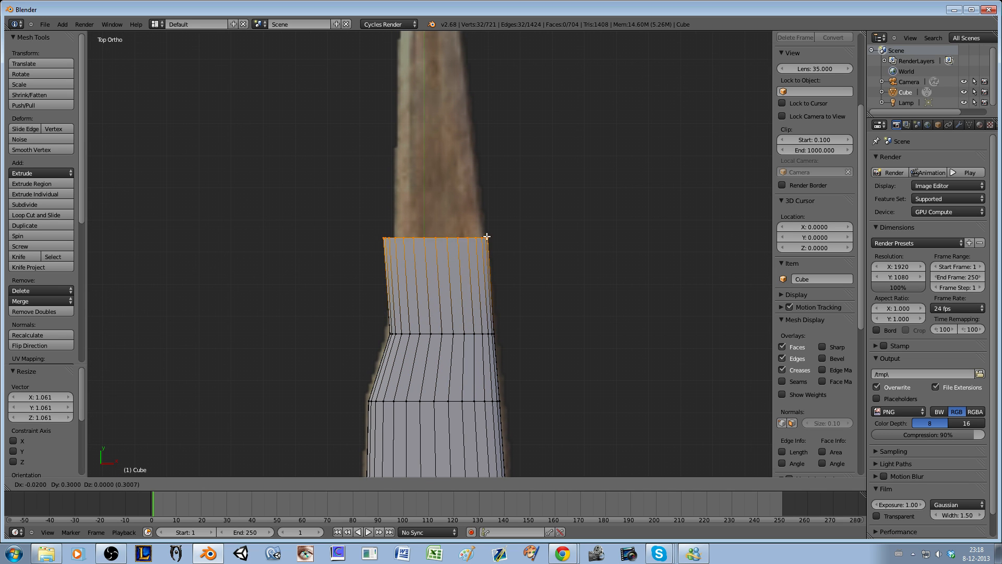
pyautogui.click(521, 237)
pyautogui.press('s')
pyautogui.click(505, 237)
pyautogui.press('g')
pyautogui.press('x')
pyautogui.click(470, 245)
# Step: Extrude the end loop 0.41 along Y, then scale and shift it along X to fit the narrowing blade
pyautogui.press('g')
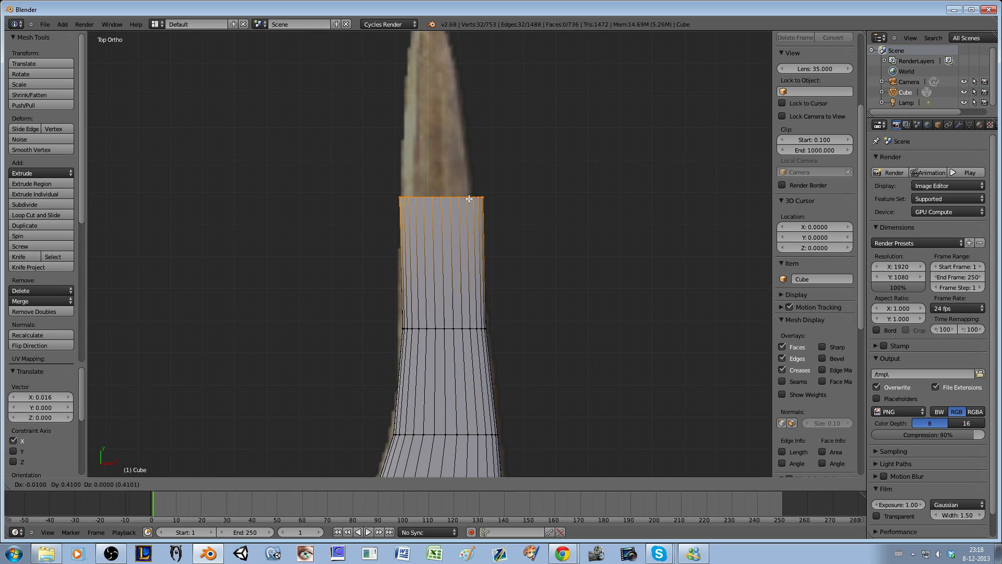
pyautogui.click(469, 198)
pyautogui.press('s')
pyautogui.click(517, 202)
pyautogui.press('s')
pyautogui.click(488, 198)
pyautogui.press('g')
pyautogui.press('x')
pyautogui.click(485, 201)
pyautogui.press('s')
pyautogui.click(506, 202)
# Step: Extrude the end loop further along Y toward the blade tip and scale it by 0.6
pyautogui.scroll(-1, 502, 206)
pyautogui.press('e')
pyautogui.click(503, 186)
pyautogui.press('s')
pyautogui.click(527, 174)
# Step: Extrude the end loop 0.28 along Y to the blade tip and scale it by 0.1 to form the point
pyautogui.keyDown('shift'); pyautogui.moveTo(527, 175); pyautogui.dragTo(522, 298, button='middle'); pyautogui.keyUp('shift')
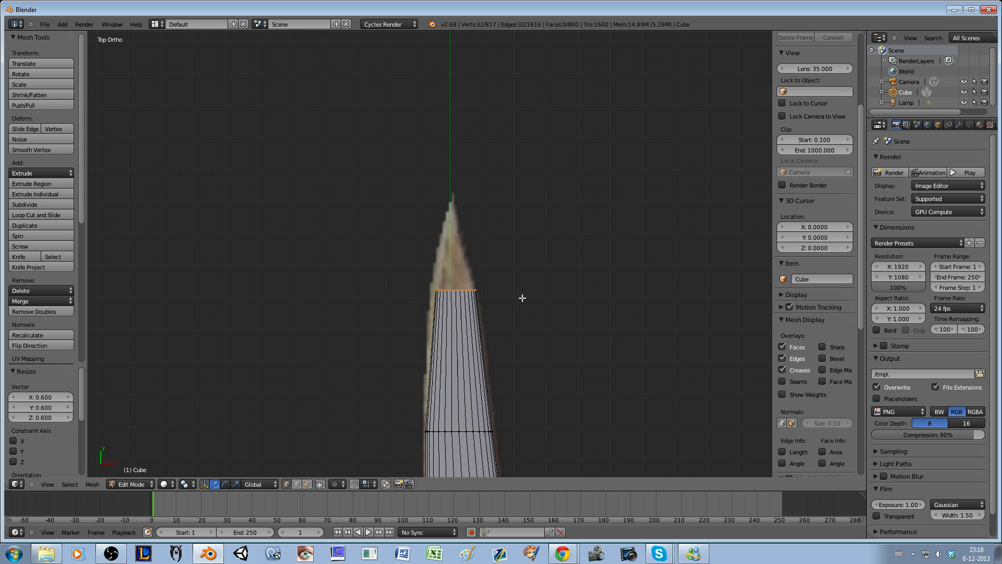
pyautogui.press('e')
pyautogui.click(519, 205)
pyautogui.press('s')
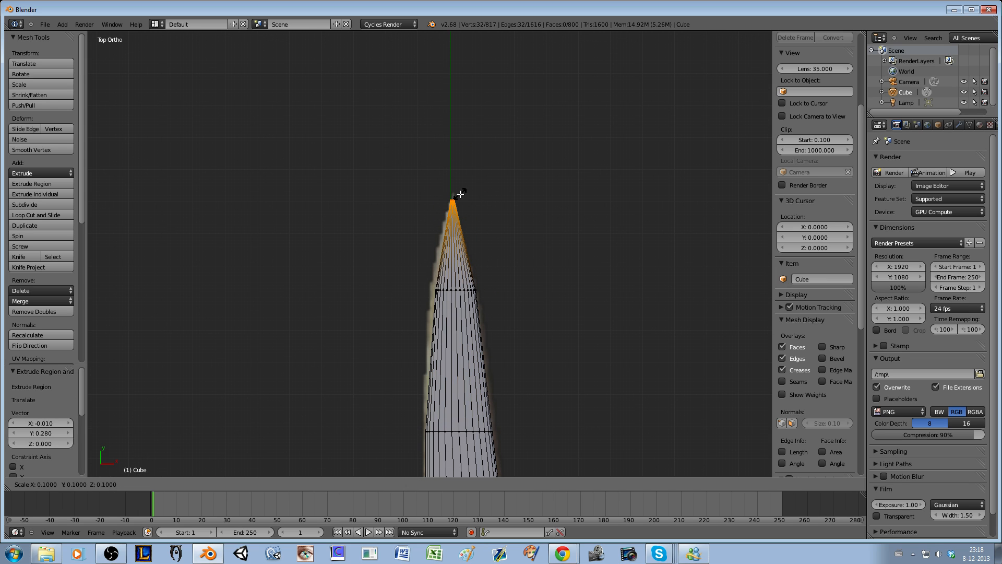
pyautogui.click(459, 193)
pyautogui.press('s')
pyautogui.click(477, 185)
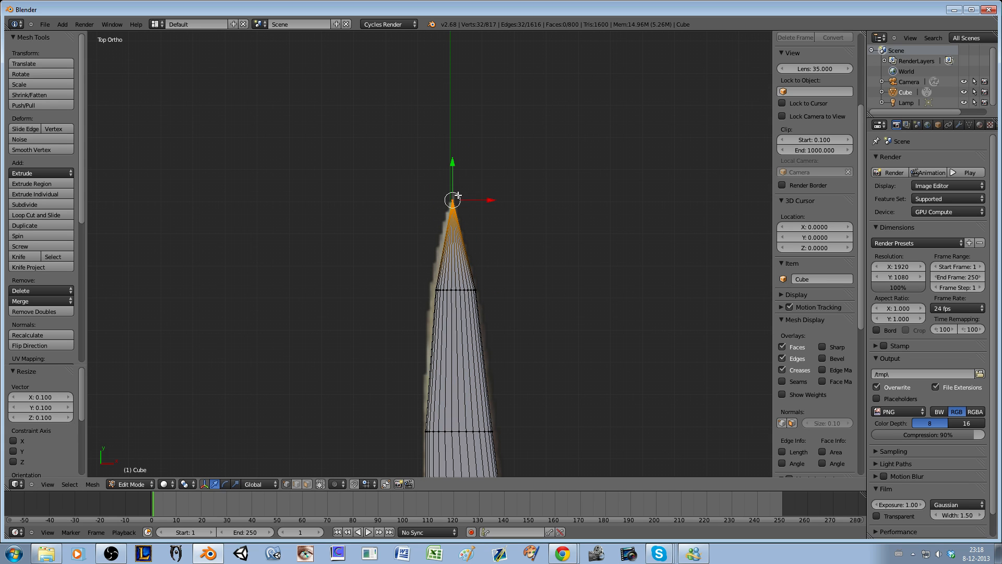
# Step: Examine the blade's thickness from the right side in Object Mode and return to the top view of its lower end
pyautogui.scroll(-5, 510, 224)
pyautogui.press('Tab')
pyautogui.moveTo(473, 380); pyautogui.dragTo(360, 262, button='middle')
pyautogui.press('KP_3')
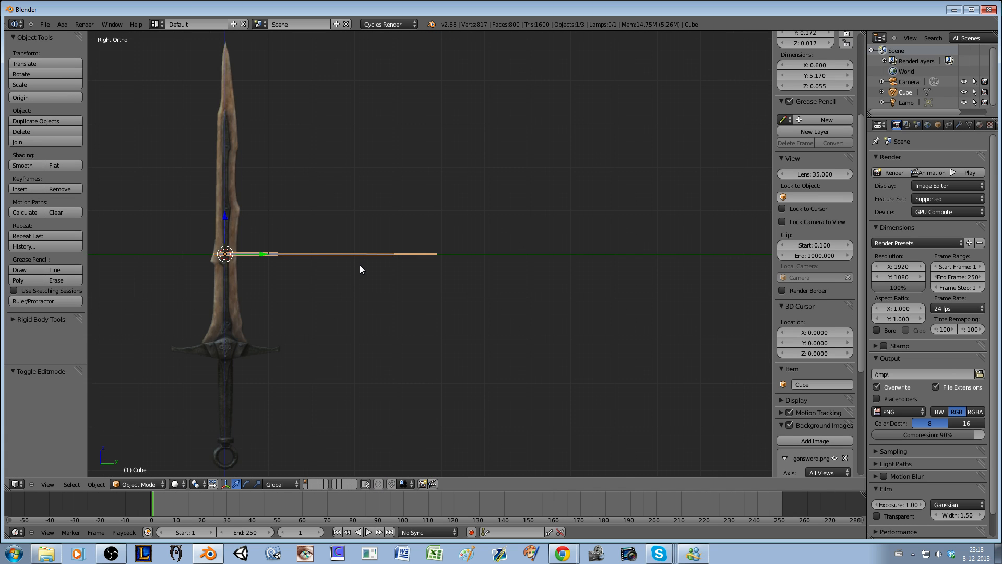
pyautogui.scroll(3, 568, 249)
pyautogui.keyDown('shift'); pyautogui.moveTo(452, 277); pyautogui.dragTo(495, 316, button='middle'); pyautogui.keyUp('shift')
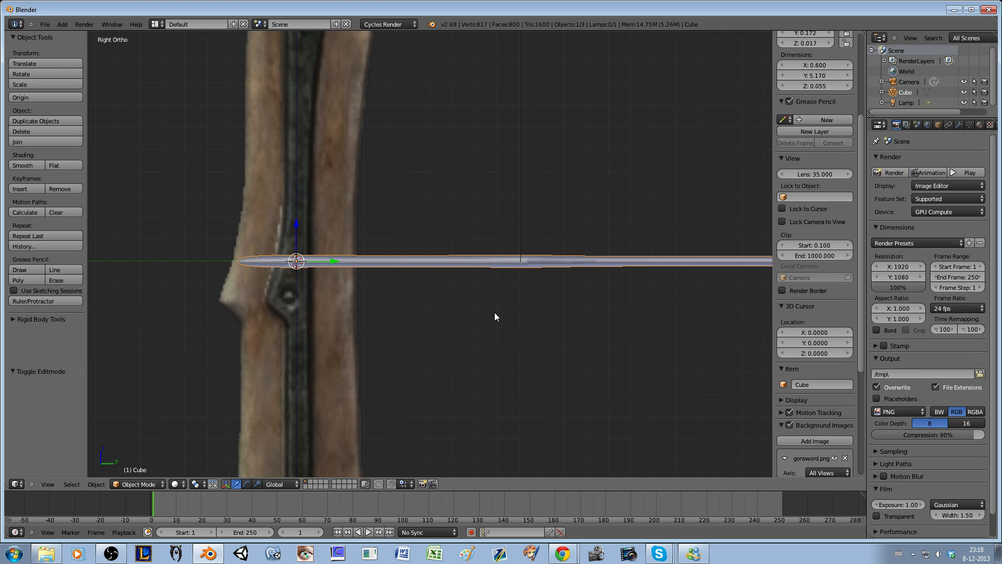
pyautogui.scroll(-2, 494, 312)
pyautogui.press('KP_7')
pyautogui.scroll(-3, 458, 309)
pyautogui.scroll(3, 460, 324)
pyautogui.keyDown('shift'); pyautogui.moveTo(459, 319); pyautogui.dragTo(451, 268, button='middle'); pyautogui.keyUp('shift')
# Step: Delete the vertices of the rounded cap at the blade mesh's lower end
pyautogui.press('Tab')
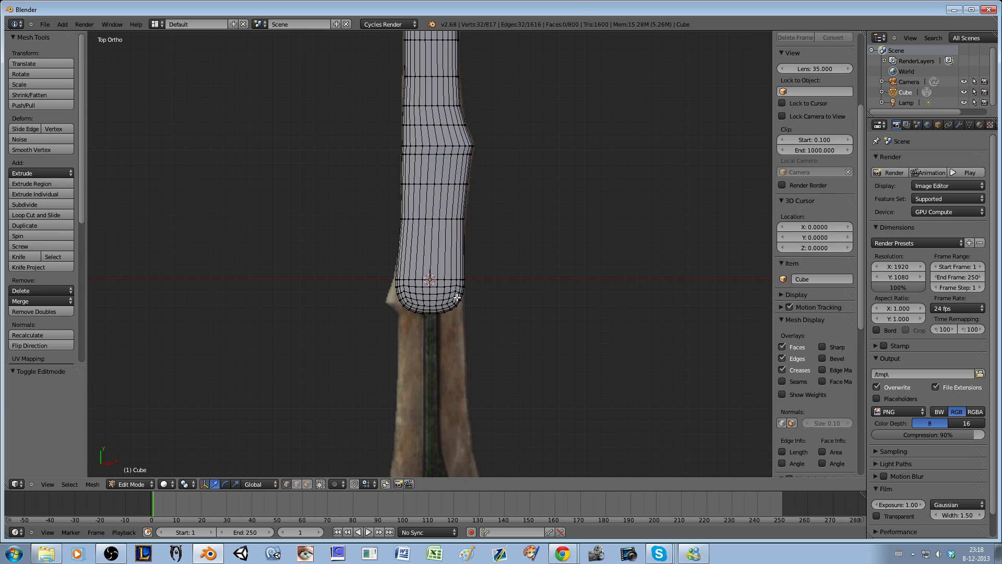
pyautogui.press('a')
pyautogui.press('b')
pyautogui.moveTo(366, 277); pyautogui.dragTo(593, 405)
pyautogui.press('x')
pyautogui.click(590, 407)
pyautogui.press('Tab')
pyautogui.press('Tab')
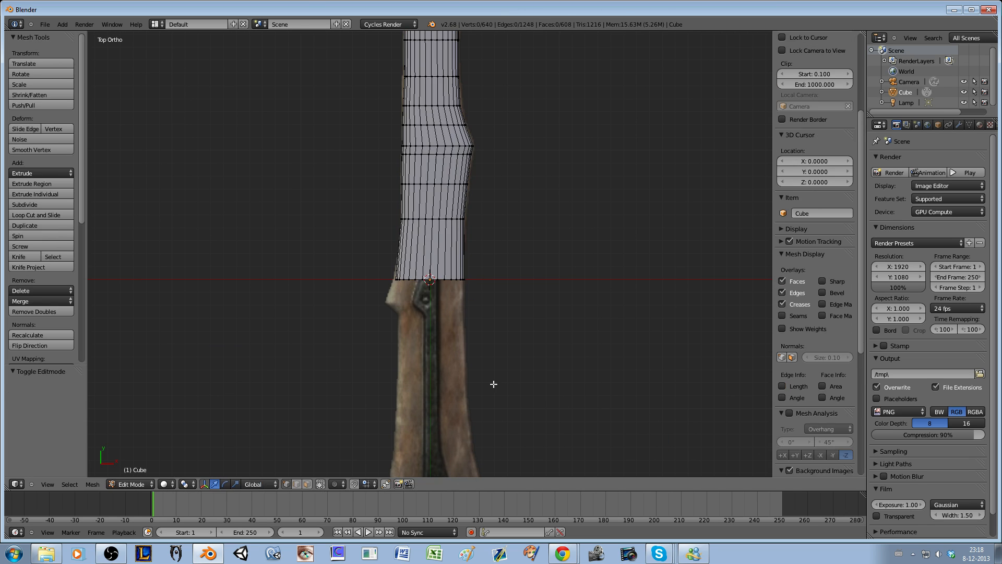
# Step: Extrude the open lower loop -0.2 along Y, scale it by 1.145 and move it onto the protruding notch
pyautogui.press('a')
pyautogui.press('a')
pyautogui.press('b')
pyautogui.moveTo(371, 261); pyautogui.dragTo(480, 305)
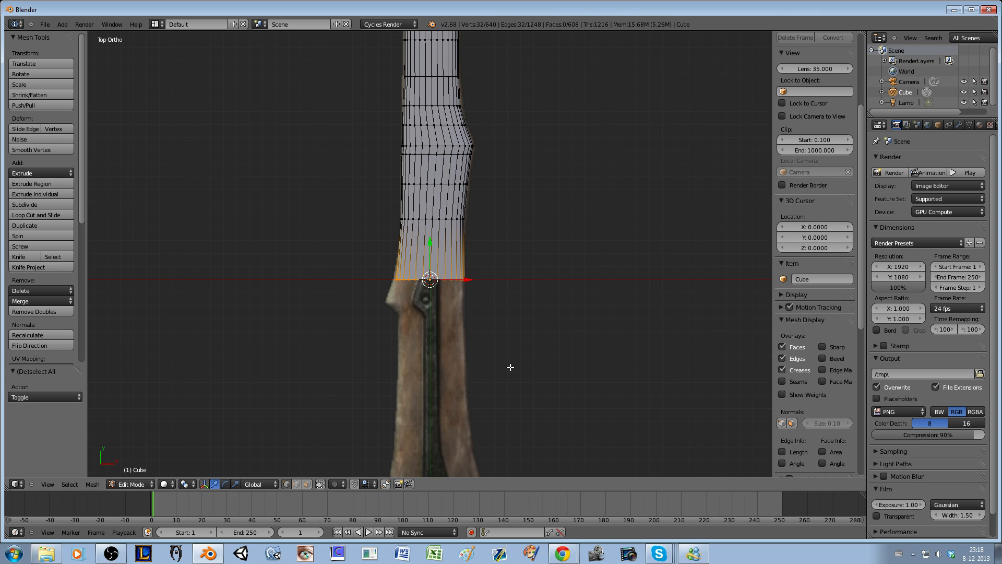
pyautogui.keyDown('shift'); pyautogui.moveTo(510, 367); pyautogui.dragTo(512, 331, button='middle'); pyautogui.keyUp('shift')
pyautogui.press('e')
pyautogui.click(511, 350)
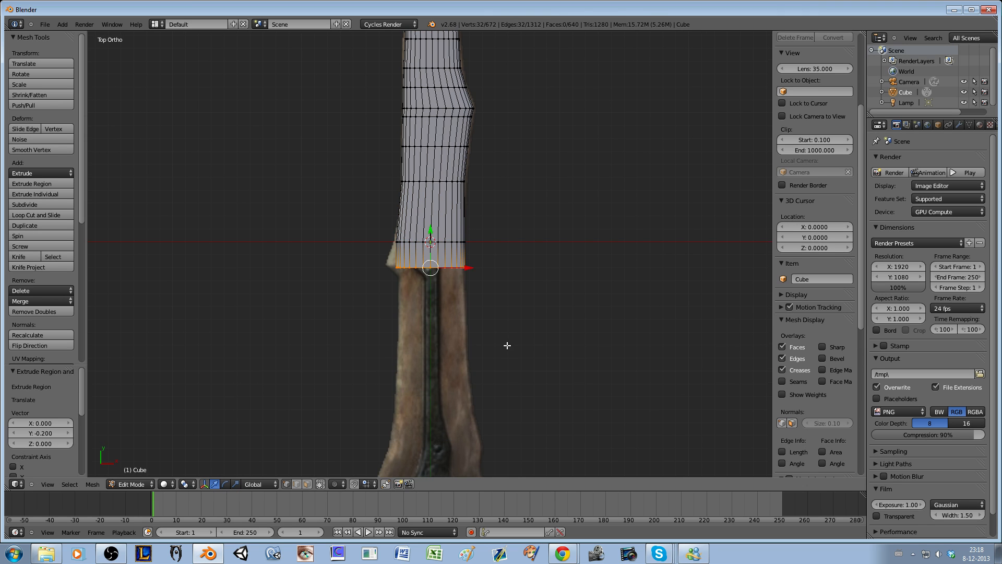
pyautogui.scroll(4, 508, 344)
pyautogui.press('s')
pyautogui.click(512, 346)
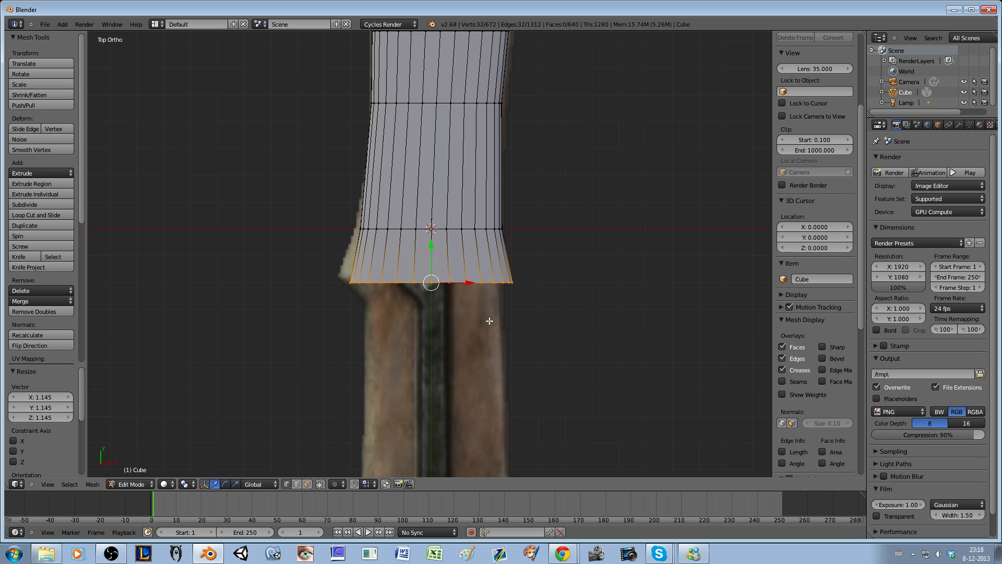
pyautogui.press('g')
pyautogui.click(478, 312)
# Step: Extrude the lower loop -0.1 along Y below the notch, scale it by 0.8 and shift it 0.055 along X
pyautogui.keyDown('shift'); pyautogui.moveTo(498, 337); pyautogui.dragTo(487, 266, button='middle'); pyautogui.keyUp('shift')
pyautogui.press('e')
pyautogui.click(488, 305)
pyautogui.write('s.8')
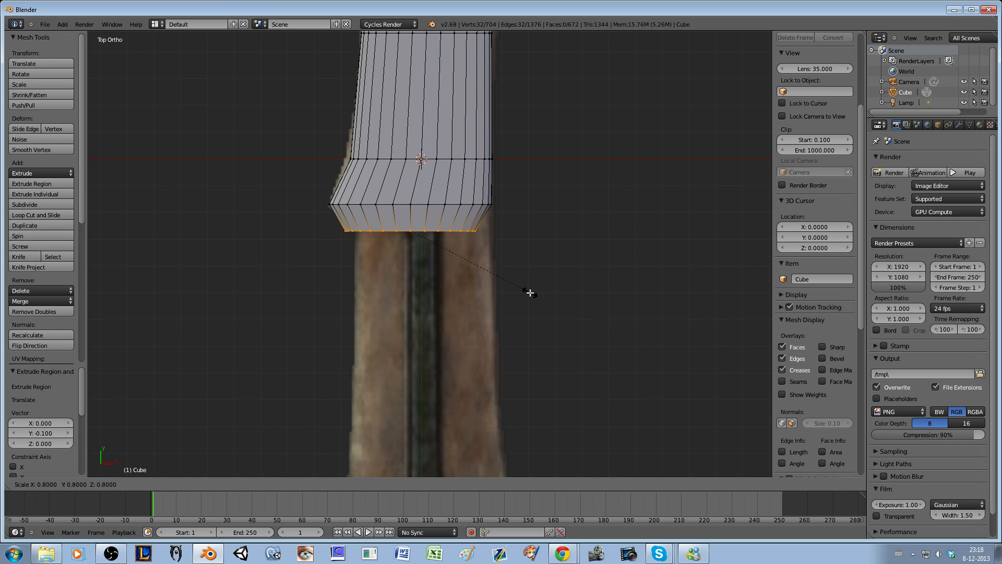
pyautogui.press('Return')
pyautogui.press('g')
pyautogui.press('x')
pyautogui.click(460, 227)
# Step: Extrude the lower loop -0.6 along Y down the blade and scale it by 1.048
pyautogui.keyDown('shift'); pyautogui.moveTo(470, 381); pyautogui.dragTo(422, 212, button='middle'); pyautogui.keyUp('shift')
pyautogui.press('e')
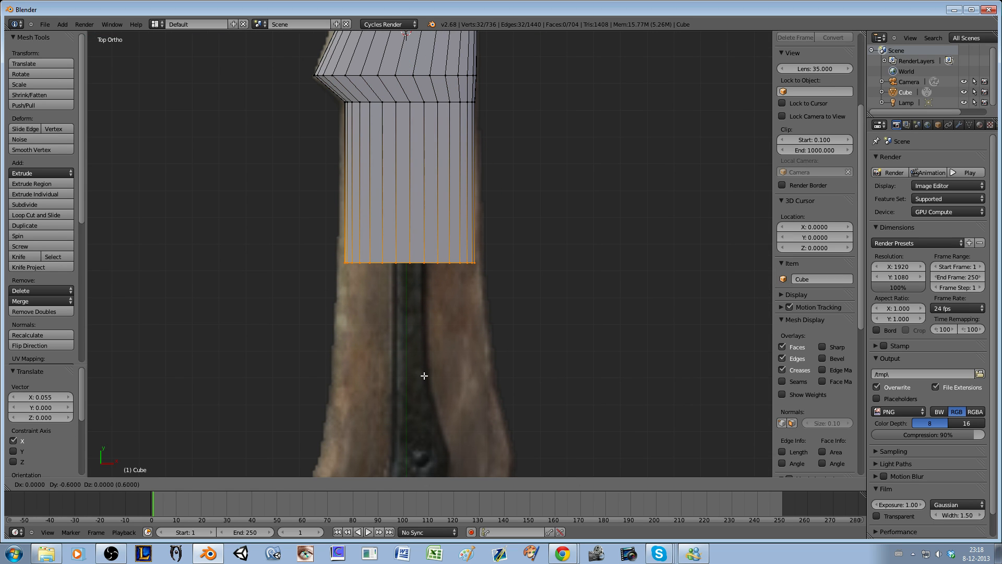
pyautogui.press('Return')
pyautogui.press('s')
pyautogui.press('Return')
# Step: Extrude the lower loop -0.4 along Y, scale it by 1.1 and shift it 0.008 along X
pyautogui.keyDown('shift'); pyautogui.moveTo(458, 398); pyautogui.dragTo(447, 250, button='middle'); pyautogui.keyUp('shift')
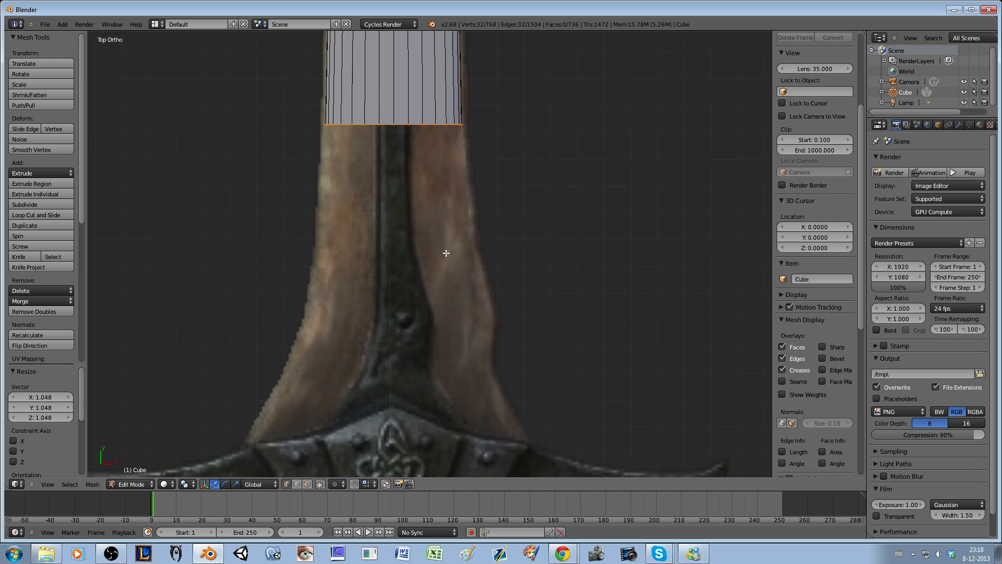
pyautogui.press('e')
pyautogui.press('Return')
pyautogui.press('s')
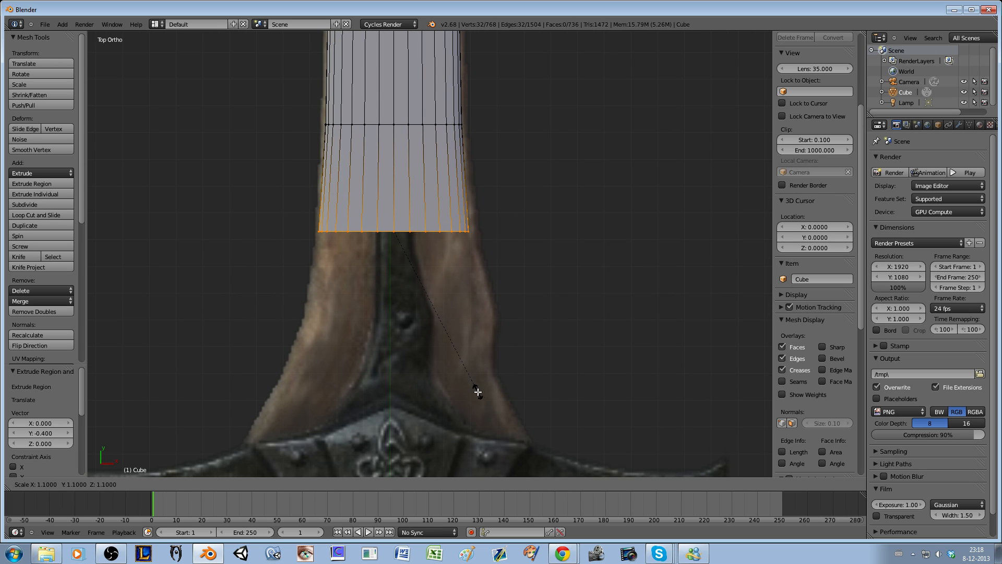
pyautogui.press('Return')
pyautogui.press('g')
pyautogui.press('x')
pyautogui.press('Return')
# Step: Extrude the lower loop -0.3 along Y, scale it by 1.3, then refit it along X and scale it by 0.9
pyautogui.press('e')
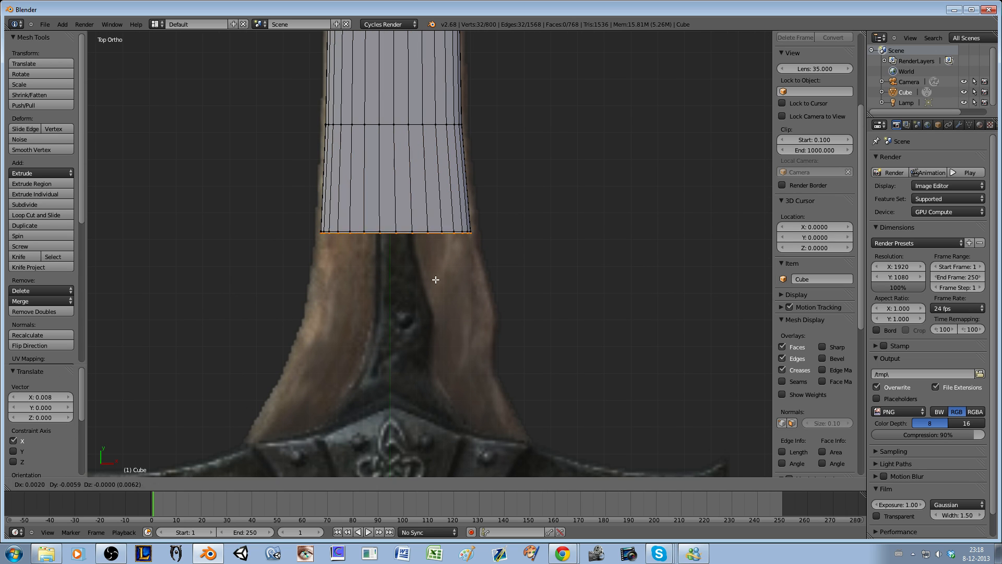
pyautogui.press('Return')
pyautogui.press('s')
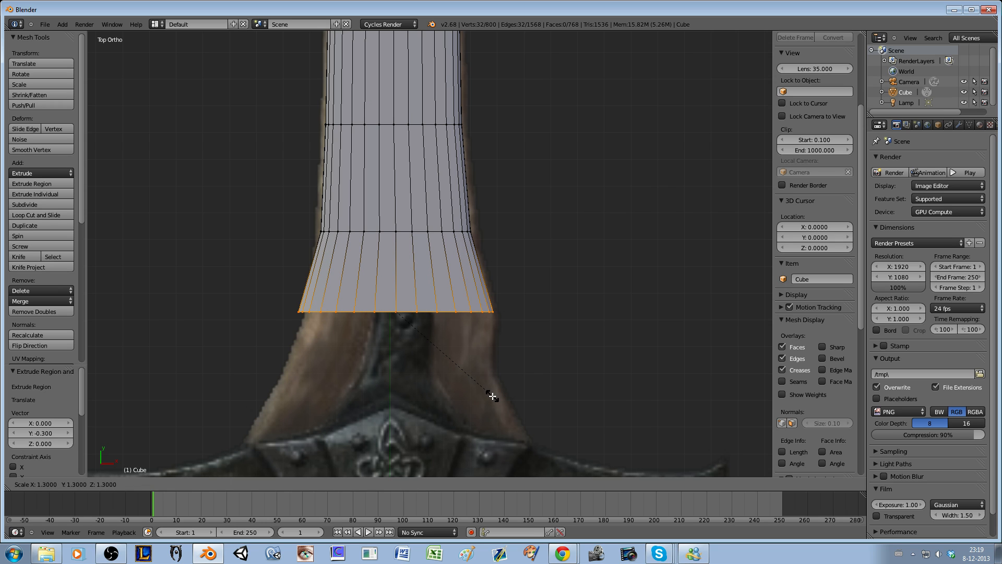
pyautogui.press('Return')
pyautogui.press('s')
pyautogui.press('Escape')
pyautogui.press('s')
pyautogui.press('Return')
pyautogui.press('g')
pyautogui.press('x')
pyautogui.press('Return')
pyautogui.write('s.9')
pyautogui.press('Return')
pyautogui.press('s')
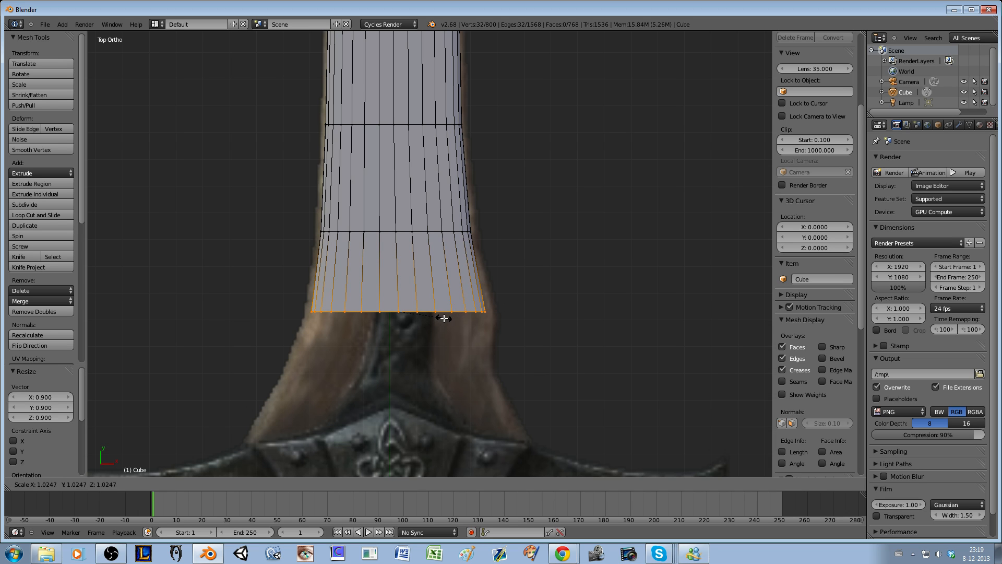
pyautogui.press('Return')
# Step: Extrude the lower loop -0.2 along Y, shift it -0.035 along X and scale it by 1.076
pyautogui.keyDown('shift'); pyautogui.moveTo(448, 381); pyautogui.dragTo(426, 320, button='middle'); pyautogui.keyUp('shift')
pyautogui.write('ey-.2')
pyautogui.press('Return')
pyautogui.press('g')
pyautogui.press('x')
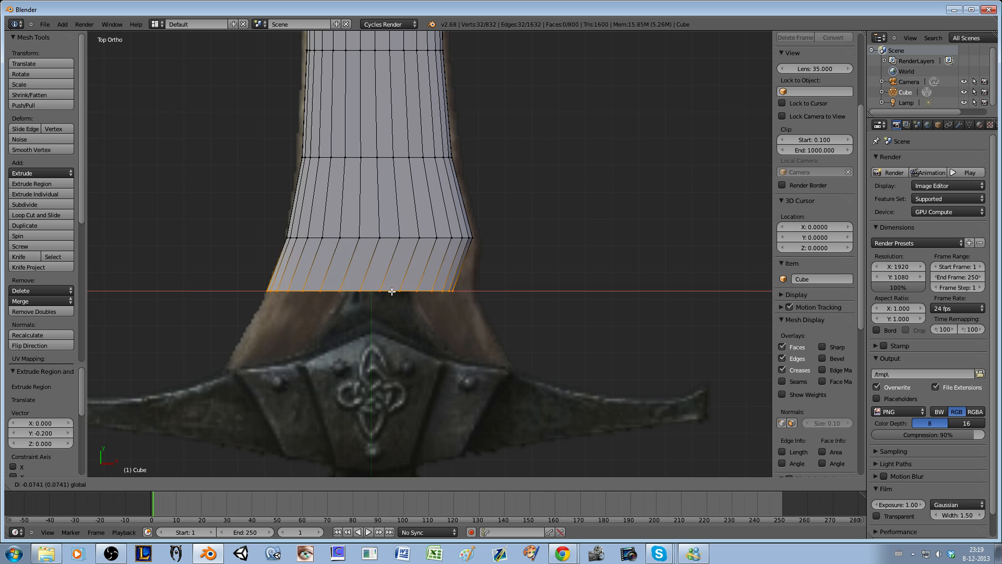
pyautogui.click(396, 293)
pyautogui.press('s')
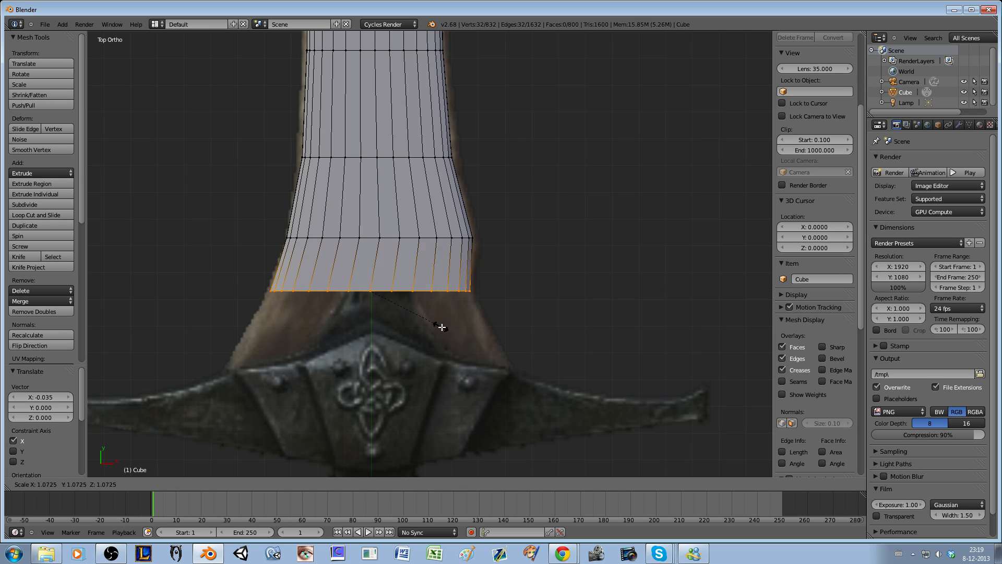
pyautogui.click(440, 327)
# Step: Extrude the lower loop -0.2 along Y toward the crossguard, widen it and trim its width by scaling 0.961
pyautogui.keyDown('shift'); pyautogui.moveTo(454, 354); pyautogui.dragTo(450, 302, button='middle'); pyautogui.keyUp('shift')
pyautogui.press('e')
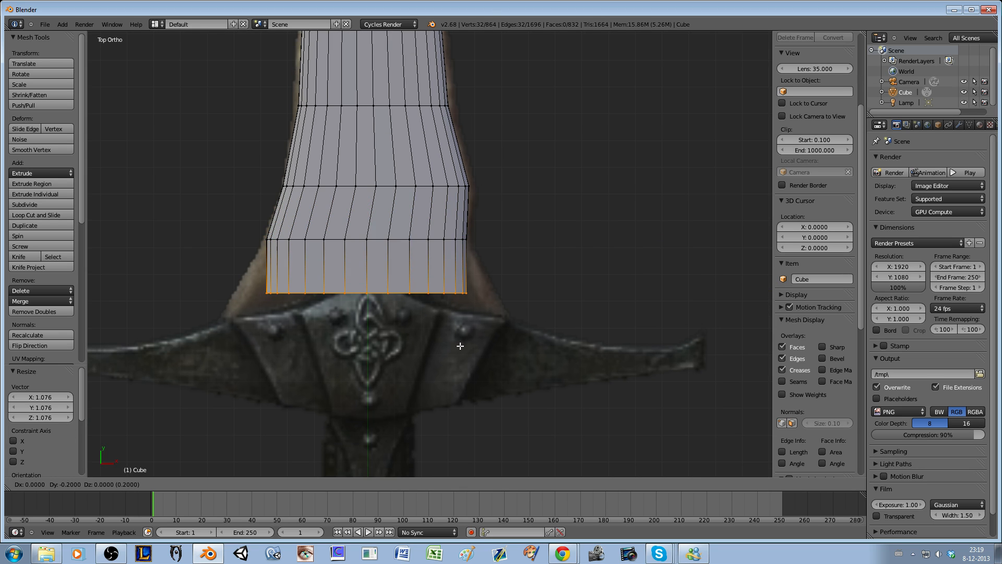
pyautogui.keyDown('ctrl'); pyautogui.click(458, 346); pyautogui.keyUp('ctrl')
pyautogui.press('s')
pyautogui.keyDown('ctrl'); pyautogui.click(478, 378); pyautogui.keyUp('ctrl')
pyautogui.press('s')
pyautogui.click(476, 331)
# Step: Extrude the lower loop -0.1 along Y to the crossguard's upper edge and scale it by 1.1
pyautogui.keyDown('shift'); pyautogui.moveTo(460, 364); pyautogui.dragTo(447, 296, button='middle'); pyautogui.keyUp('shift')
pyautogui.press('e')
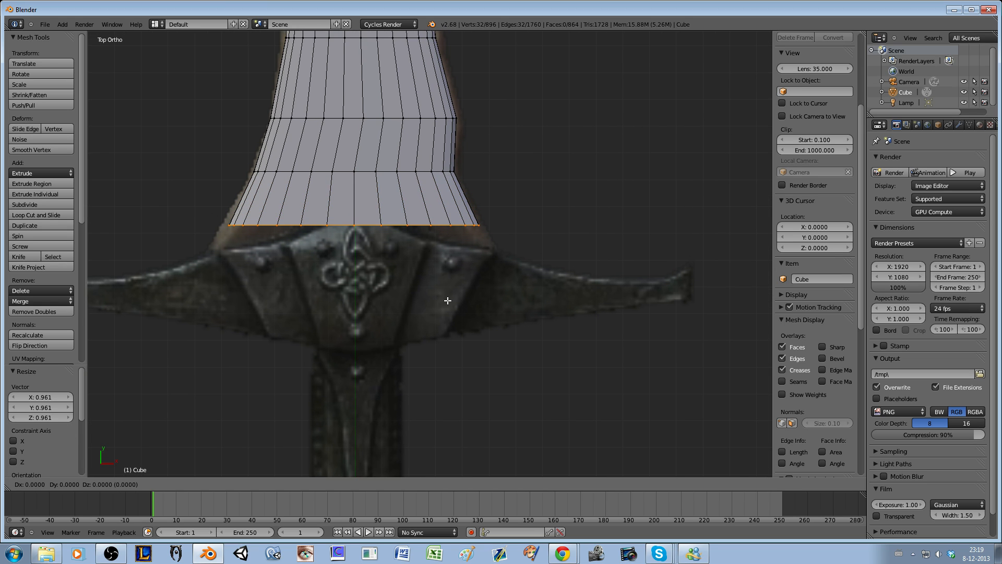
pyautogui.keyDown('ctrl'); pyautogui.click(450, 333); pyautogui.keyUp('ctrl')
pyautogui.press('s')
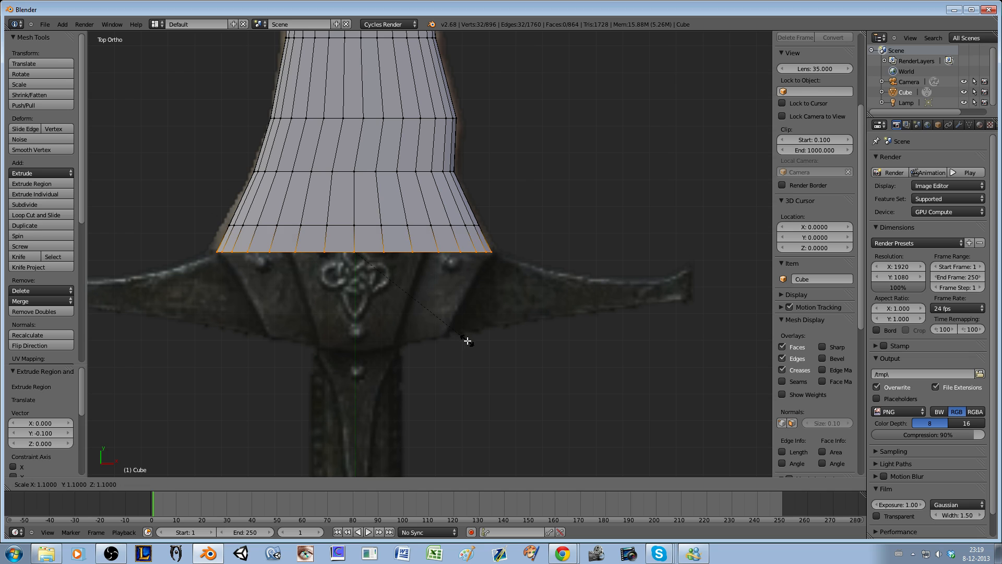
pyautogui.keyDown('ctrl'); pyautogui.click(459, 340); pyautogui.keyUp('ctrl')
# Step: Extrude the lower loop -0.27 along Y across the crossguard's centre
pyautogui.scroll(-2, 433, 295)
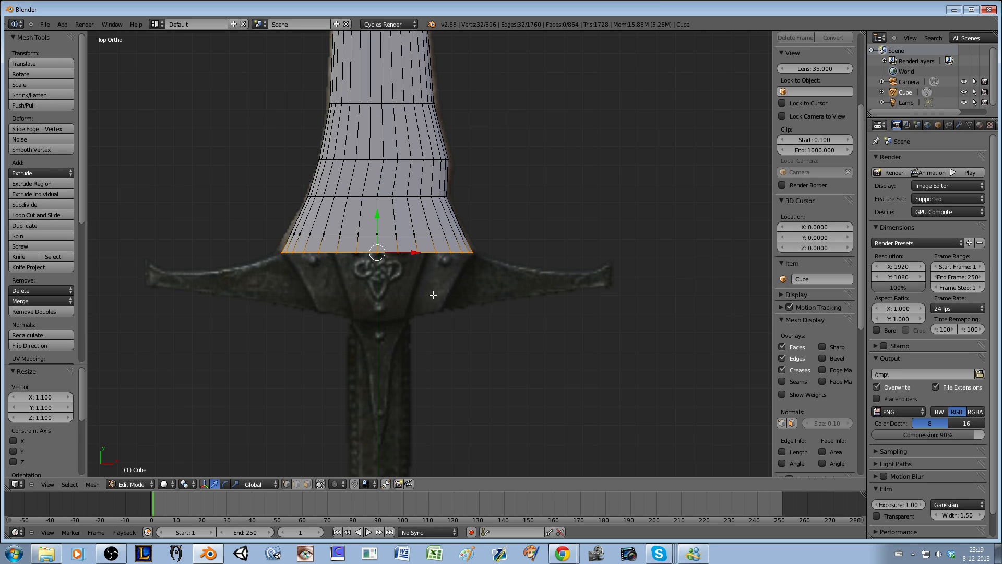
pyautogui.press('e')
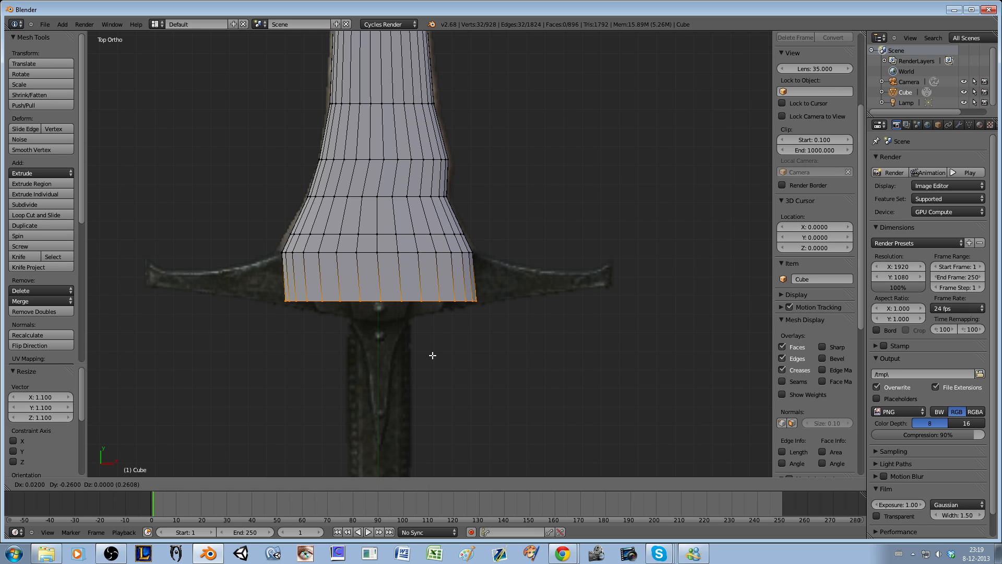
pyautogui.click(399, 367)
# Step: Extrude the lower loop -0.2 along Y, shift it back 0.125 along Y and scale it by 0.4 to close the crossguard's underside
pyautogui.scroll(-1, 399, 367)
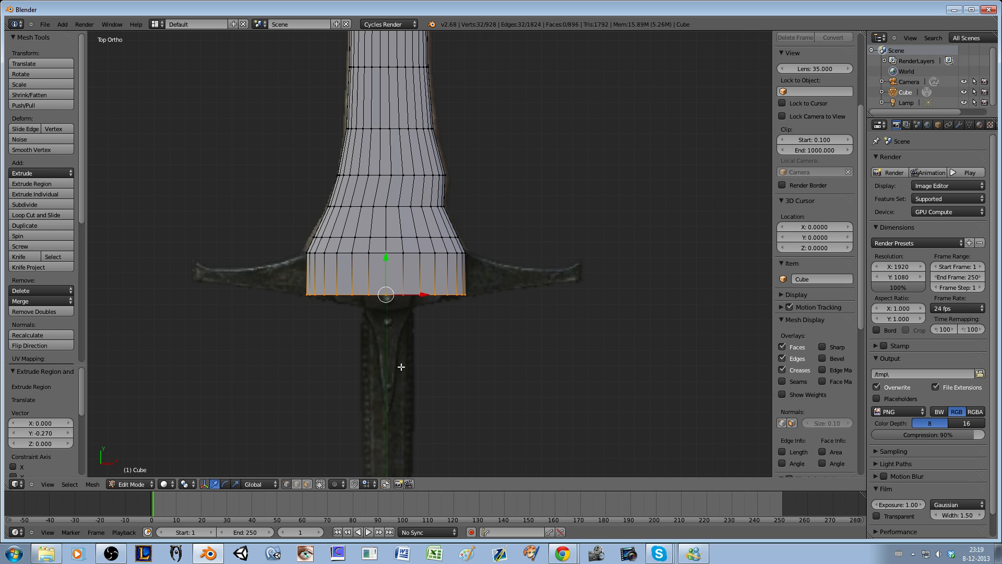
pyautogui.press('e')
pyautogui.click(400, 397)
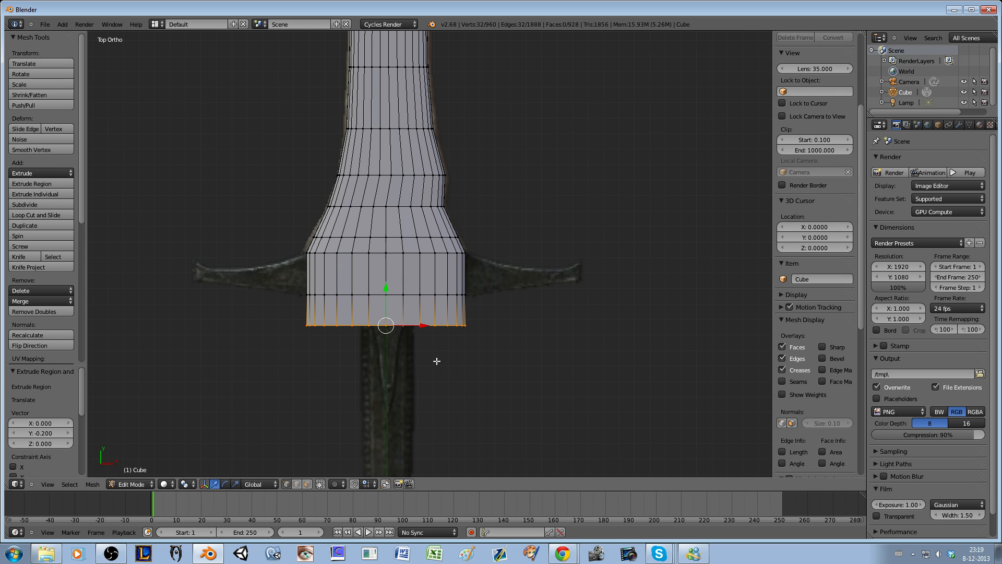
pyautogui.scroll(3, 437, 361)
pyautogui.press('g')
pyautogui.press('y')
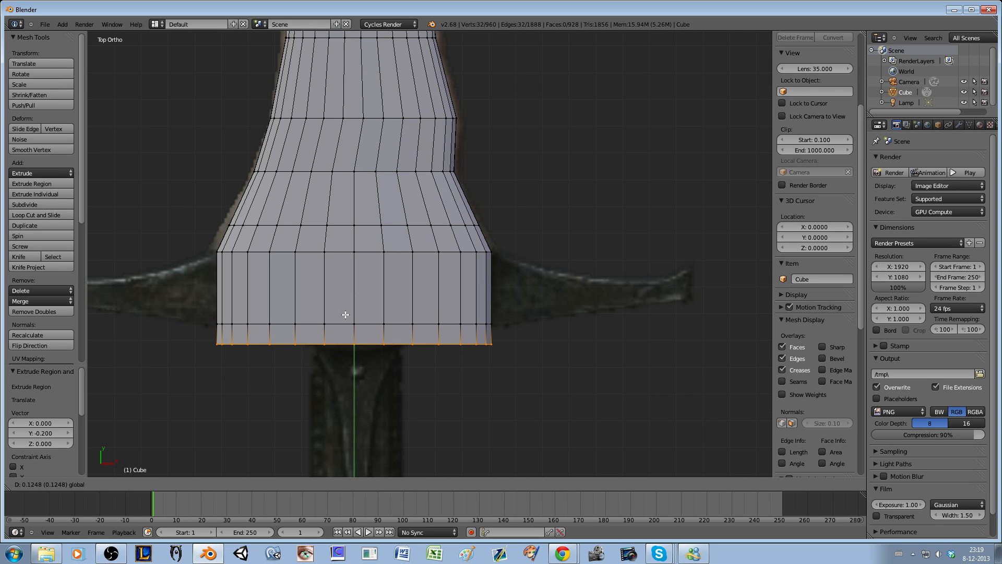
pyautogui.click(345, 314)
pyautogui.press('s')
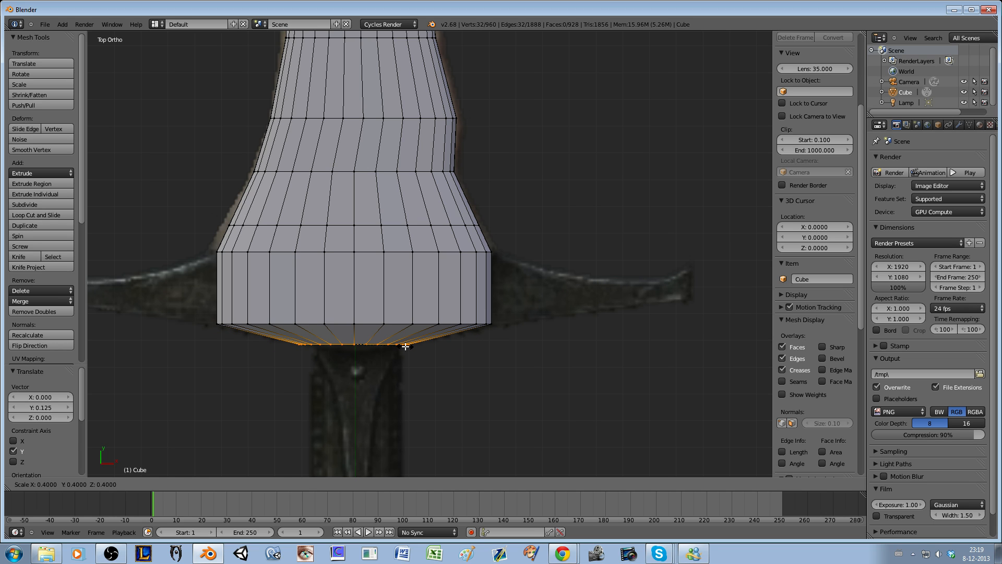
pyautogui.click(406, 346)
# Step: Extrude the lower loop -0.29 along Y to start the grip and scale it by 0.8
pyautogui.scroll(-3, 432, 373)
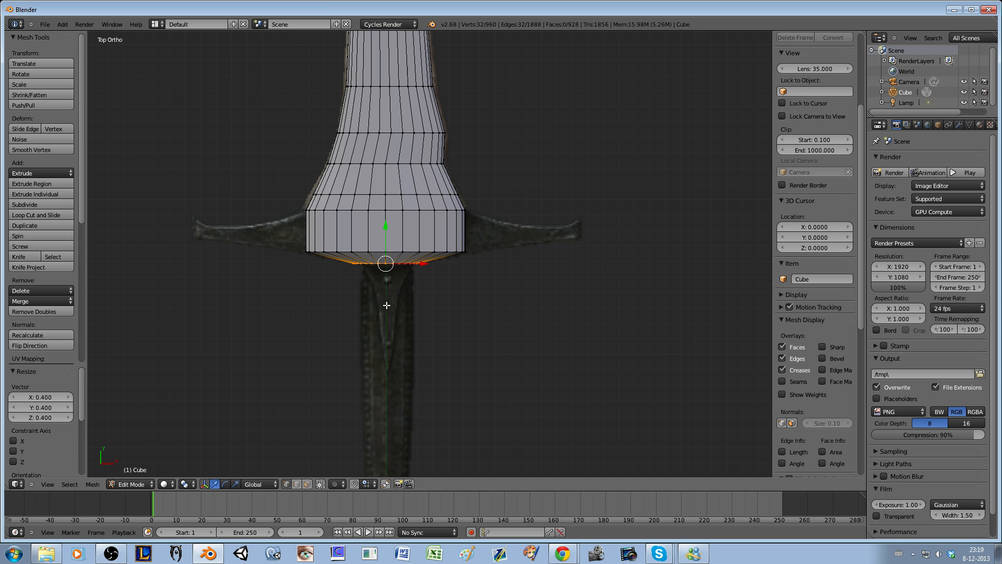
pyautogui.press('z')
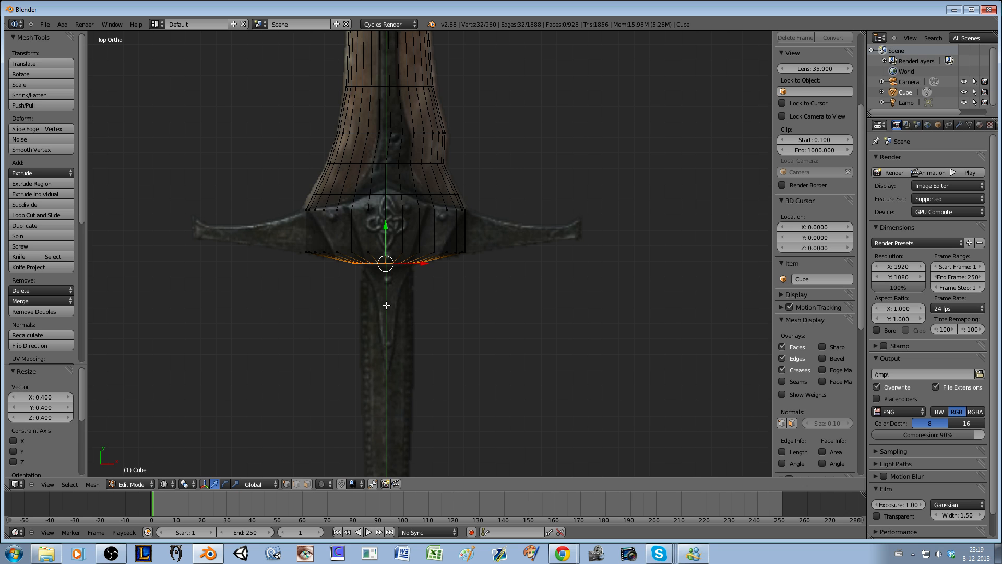
pyautogui.press('z')
pyautogui.scroll(-3, 419, 284)
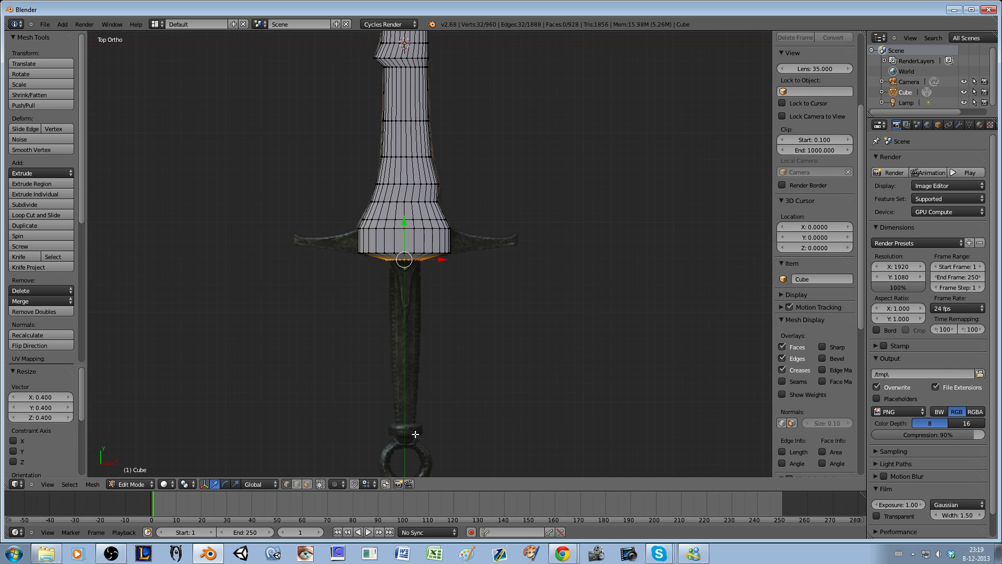
pyautogui.scroll(5, 416, 288)
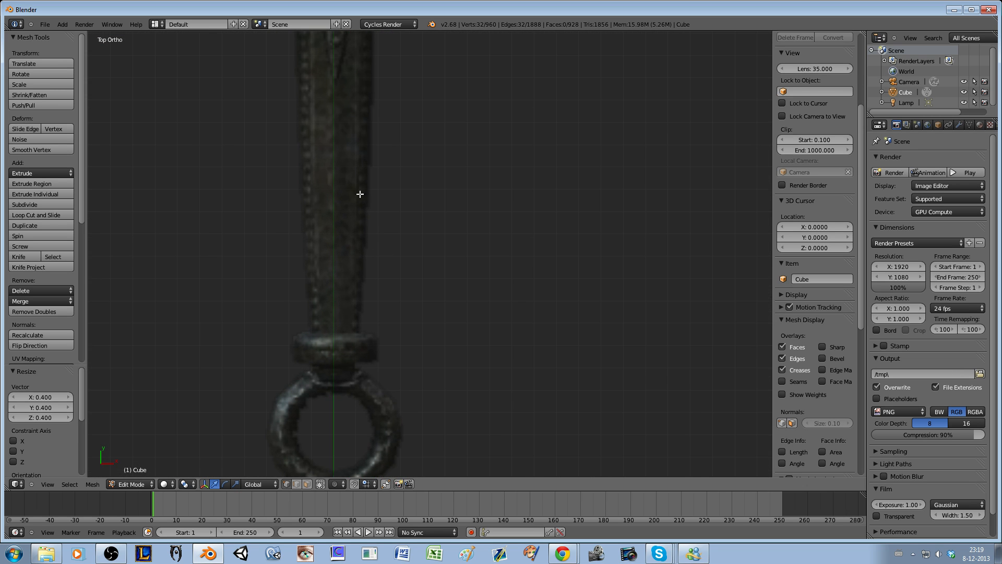
pyautogui.scroll(-3, 342, 333)
pyautogui.scroll(5, 306, 312)
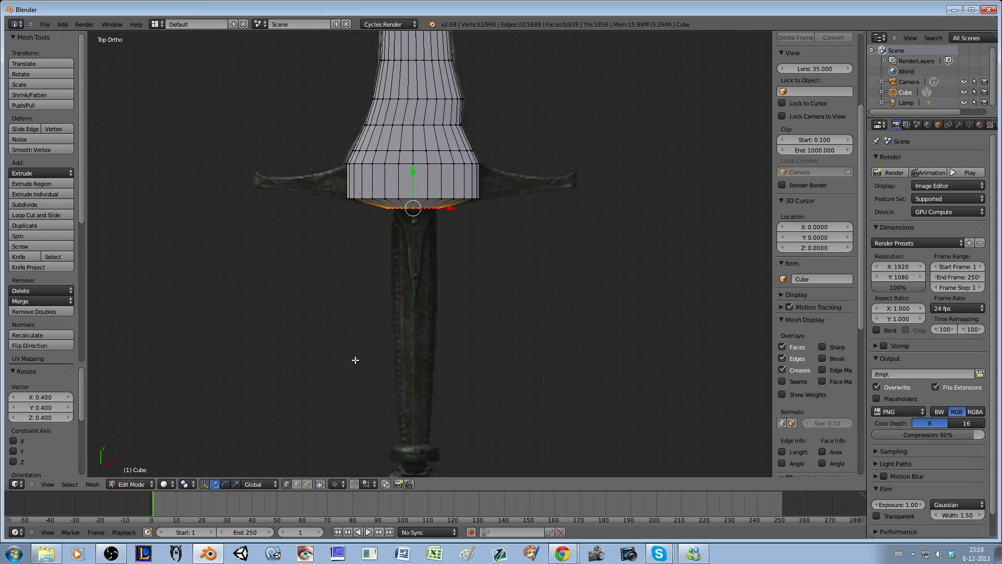
pyautogui.press('e')
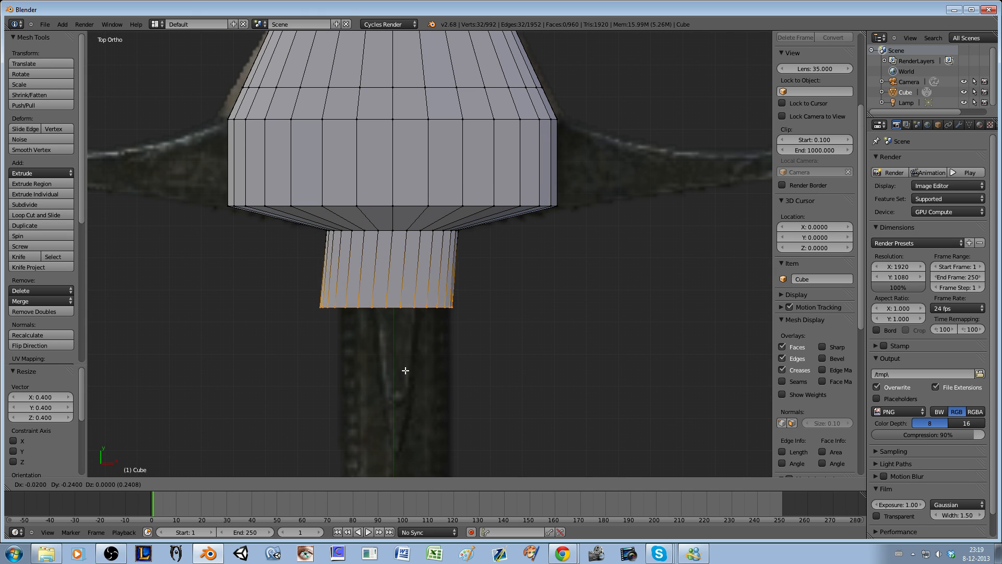
pyautogui.press('y')
pyautogui.click(412, 385)
pyautogui.press('s')
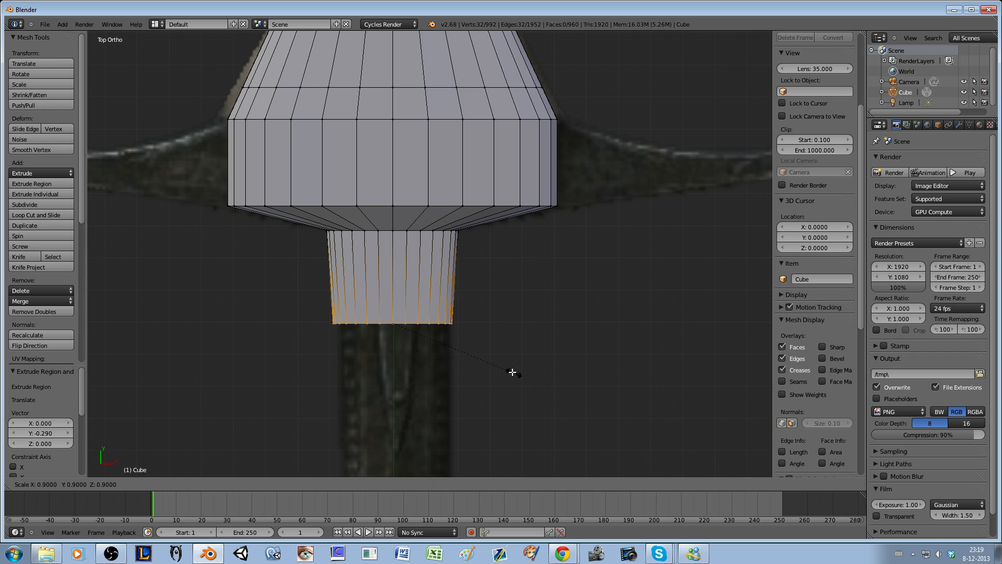
pyautogui.click(496, 367)
# Step: Extrude the lower loop -1 along Y down the grip and scale it by 0.8 to match the reference taper
pyautogui.scroll(-3, 454, 409)
pyautogui.keyDown('shift'); pyautogui.moveTo(432, 428); pyautogui.dragTo(398, 197, button='middle'); pyautogui.keyUp('shift')
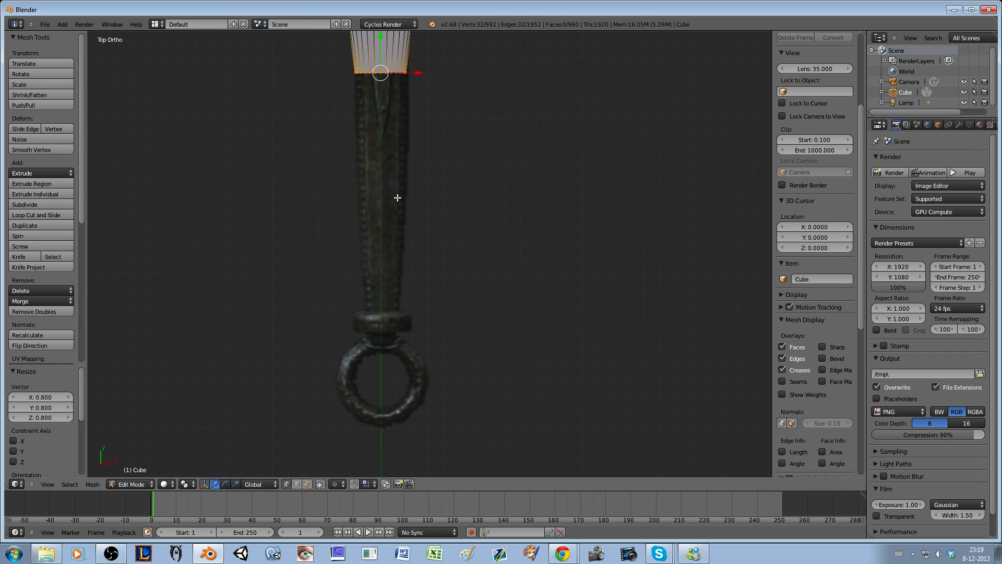
pyautogui.press('e')
pyautogui.keyDown('ctrl'); pyautogui.click(402, 358); pyautogui.keyUp('ctrl')
pyautogui.press('s')
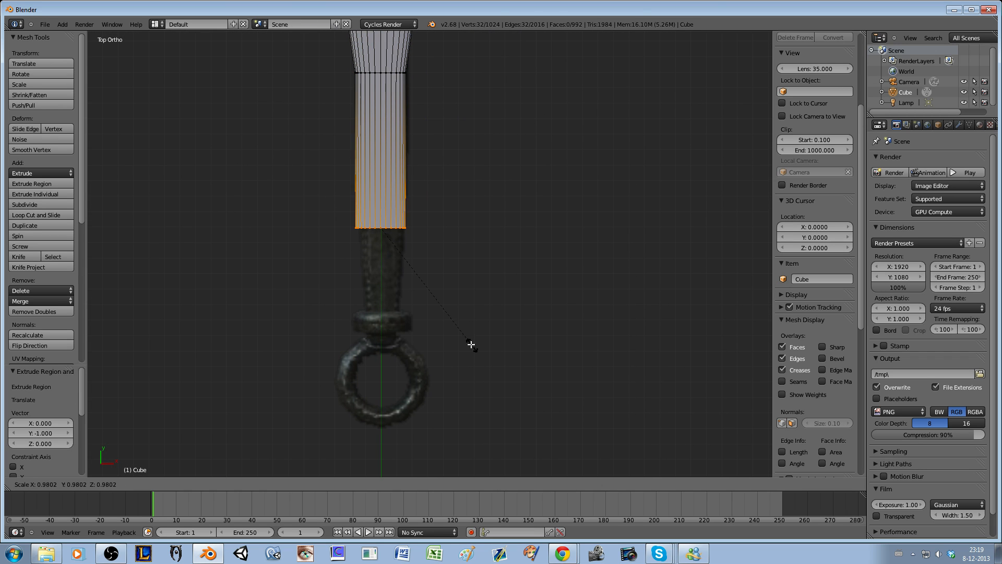
pyautogui.keyDown('ctrl'); pyautogui.click(445, 328); pyautogui.keyUp('ctrl')
# Step: Extrude the lower loop -0.5 along Y to just above the pommel collar and narrow it, with a final scale of 0.921
pyautogui.keyDown('shift'); pyautogui.moveTo(406, 290); pyautogui.dragTo(431, 338, button='middle'); pyautogui.keyUp('shift')
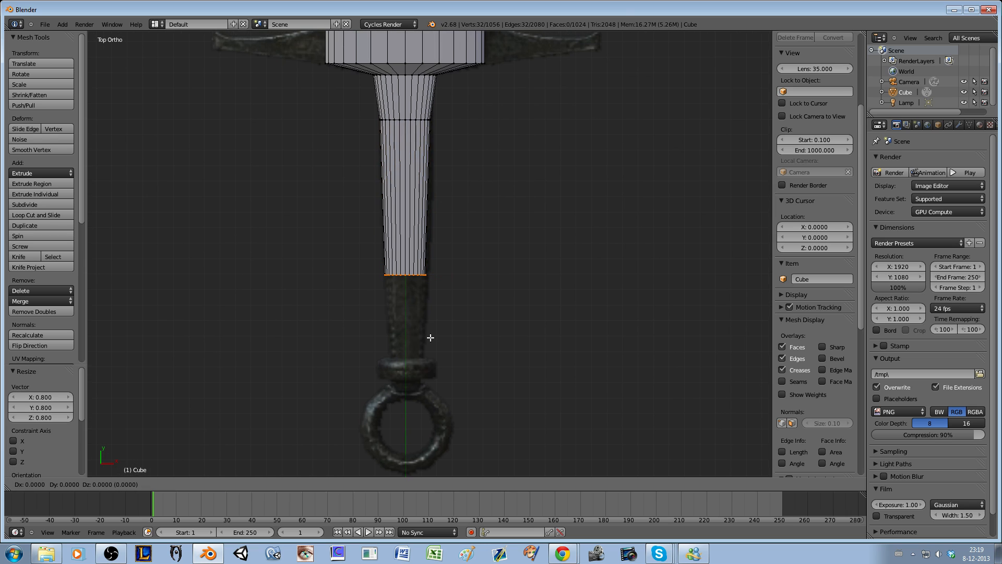
pyautogui.press('e')
pyautogui.keyDown('ctrl'); pyautogui.click(425, 413); pyautogui.keyUp('ctrl')
pyautogui.press('s')
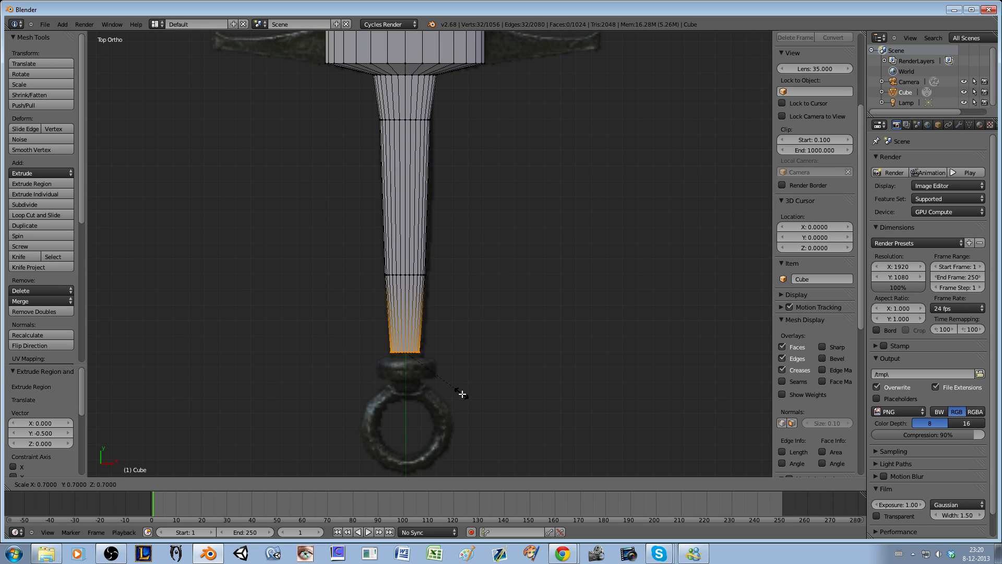
pyautogui.keyDown('ctrl'); pyautogui.click(471, 401); pyautogui.keyUp('ctrl')
pyautogui.scroll(1, 422, 411)
pyautogui.keyDown('shift'); pyautogui.moveTo(429, 380); pyautogui.dragTo(477, 289, button='middle'); pyautogui.keyUp('shift')
pyautogui.scroll(5, 471, 308)
pyautogui.press('s')
pyautogui.click(569, 379)
# Step: Extrude the lower loop about -0.05 along Y to the pommel collar's upper edge
pyautogui.keyDown('shift'); pyautogui.moveTo(553, 405); pyautogui.dragTo(506, 320, button='middle'); pyautogui.keyUp('shift')
pyautogui.press('e')
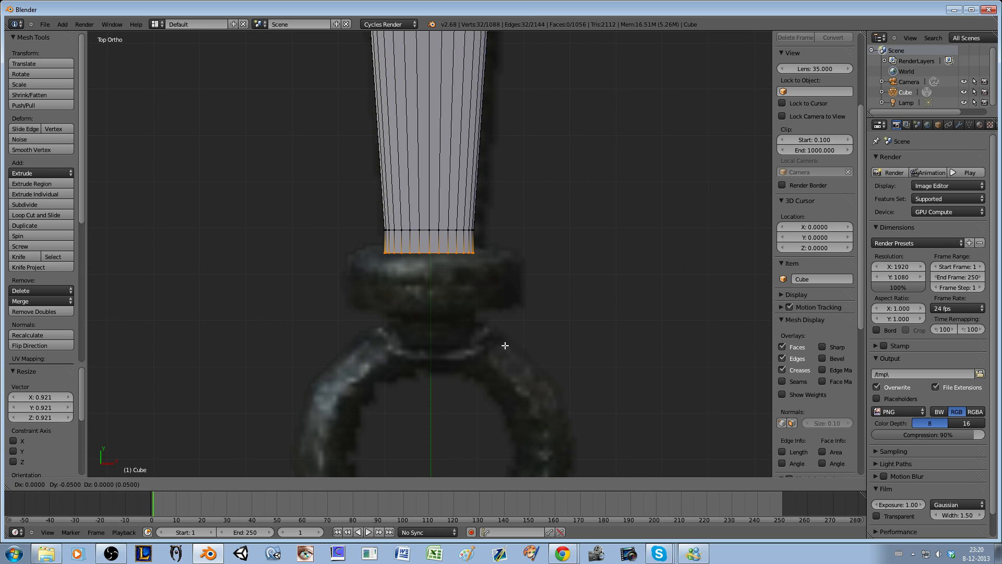
pyautogui.click(502, 344)
# Step: Extrude the lower loop -0.04 along Y, flare it to the pommel collar's width and shift it 0.016 along Y
pyautogui.press('e')
pyautogui.click(504, 358)
pyautogui.press('s')
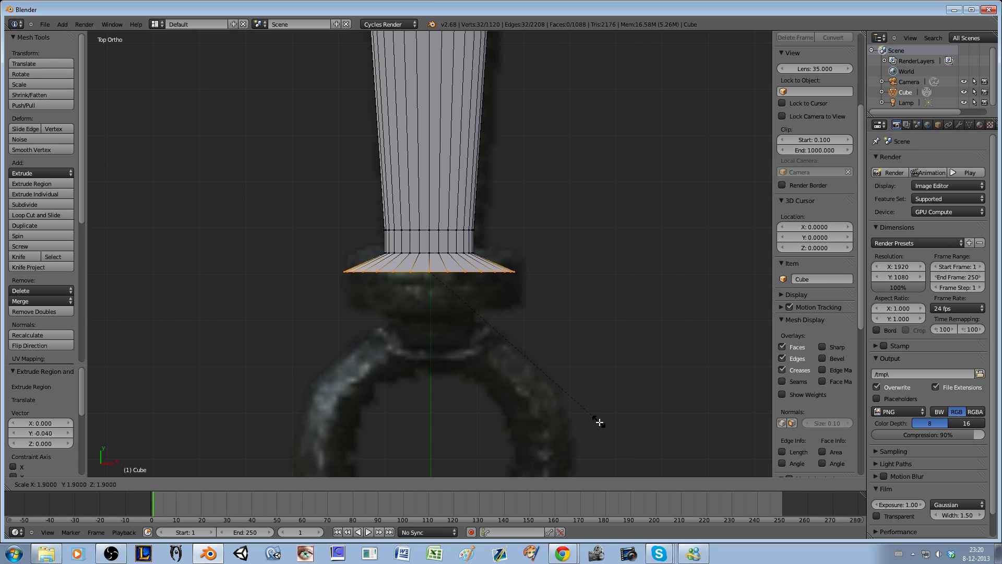
pyautogui.click(606, 428)
pyautogui.press('g')
pyautogui.press('y')
pyautogui.click(420, 239)
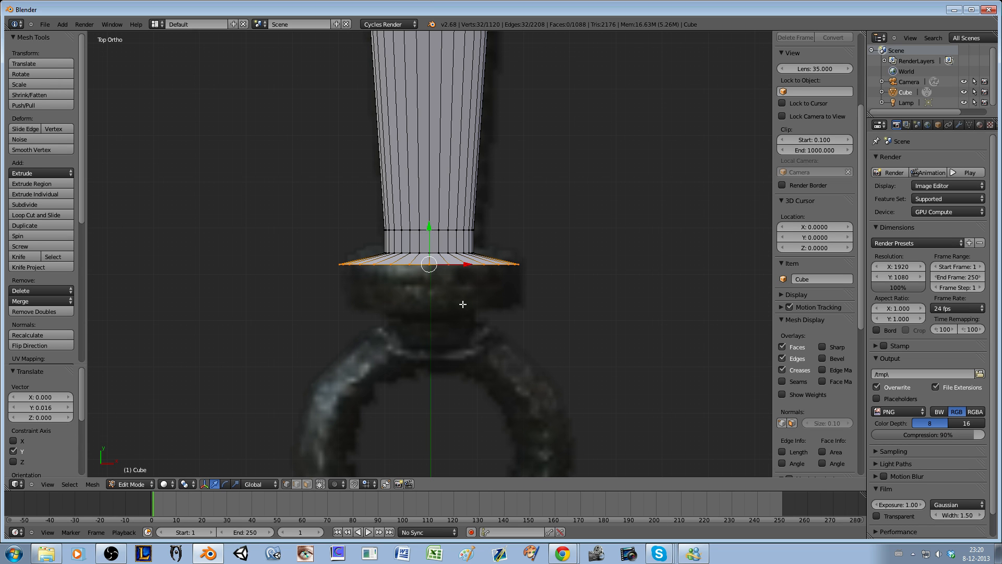
# Step: Extrude the lower loop about -0.09 along Y across the pommel collar and scale it by 0.996
pyautogui.press('e')
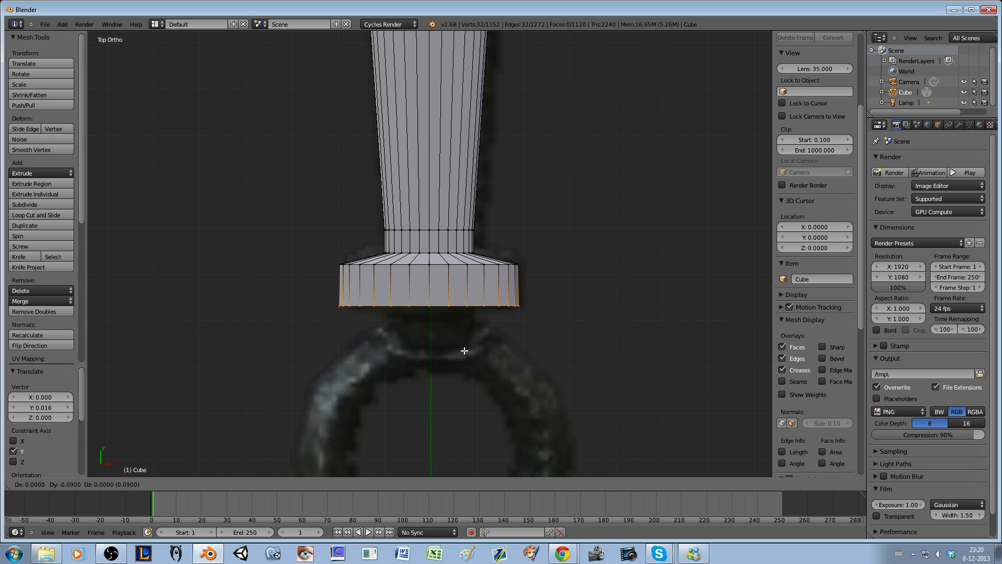
pyautogui.click(464, 351)
pyautogui.press('s')
pyautogui.click(541, 366)
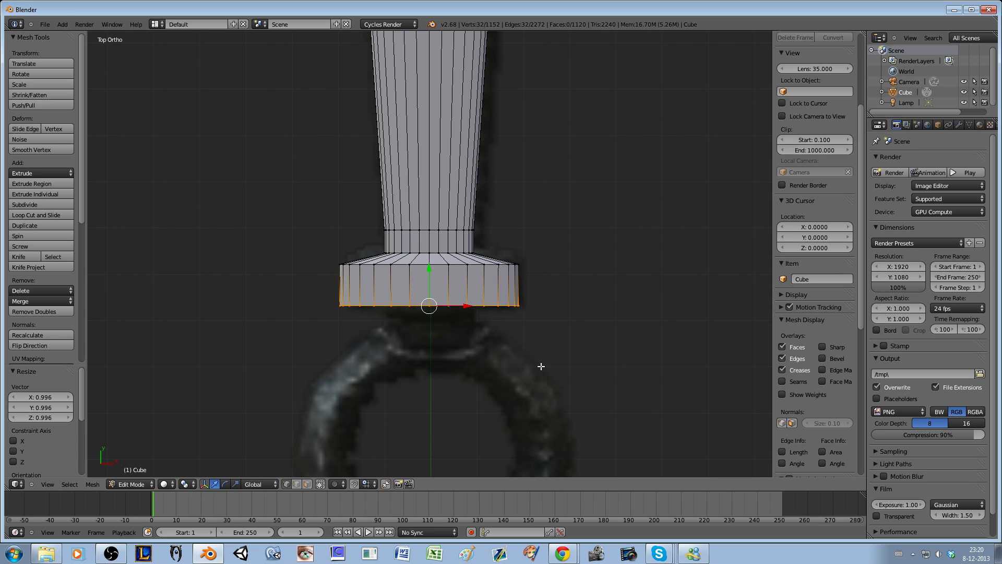
# Step: Extrude the lower loop -0.02 along Y and scale it by 0.4 to form the pommel collar's underside
pyautogui.press('e')
pyautogui.click(514, 376)
pyautogui.press('s')
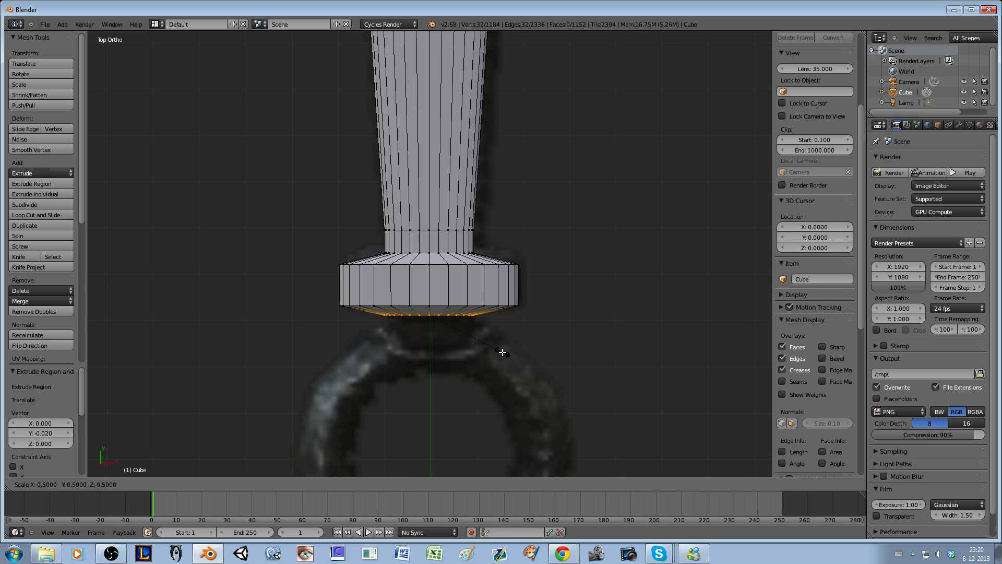
pyautogui.click(492, 360)
# Step: Extrude the lower loop -0.05 along Y to form the short neck above the pommel ring
pyautogui.press('e')
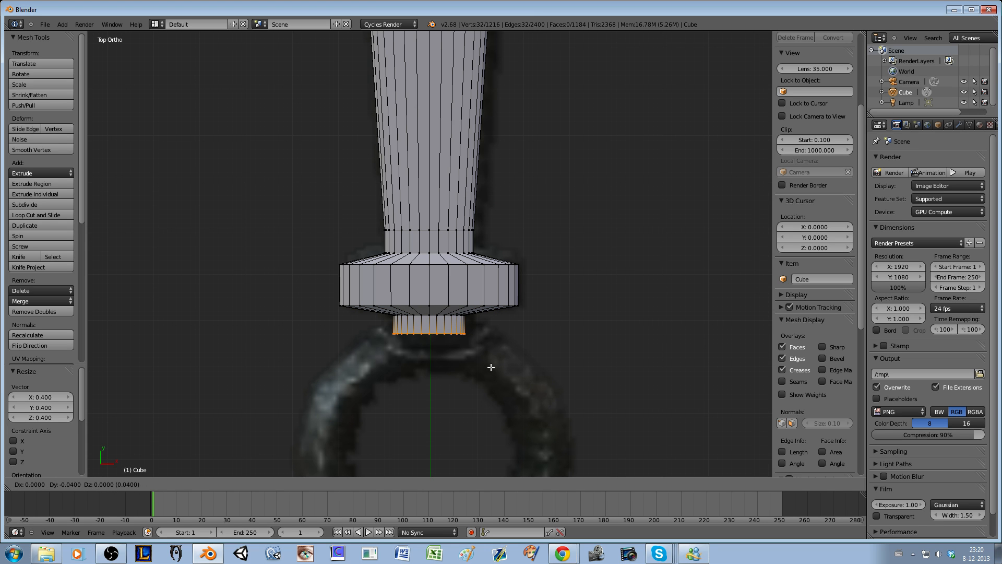
pyautogui.click(491, 369)
pyautogui.scroll(-6, 487, 362)
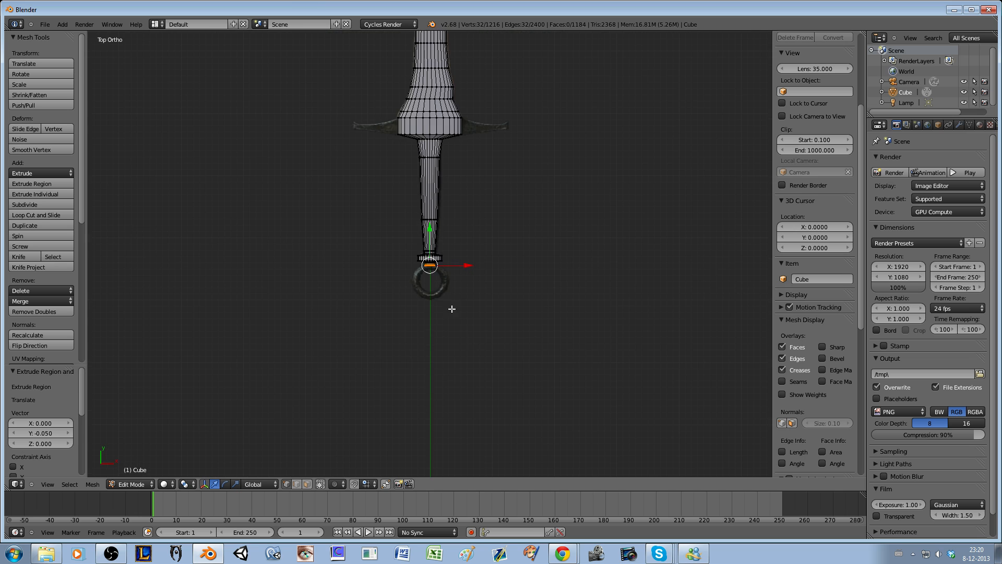
# Step: Inspect the whole sword in Object Mode and check its thickness from the right orthographic view
pyautogui.keyDown('shift'); pyautogui.scroll(3, 452, 371); pyautogui.keyUp('shift')
pyautogui.scroll(-3, 471, 375)
pyautogui.press('Tab')
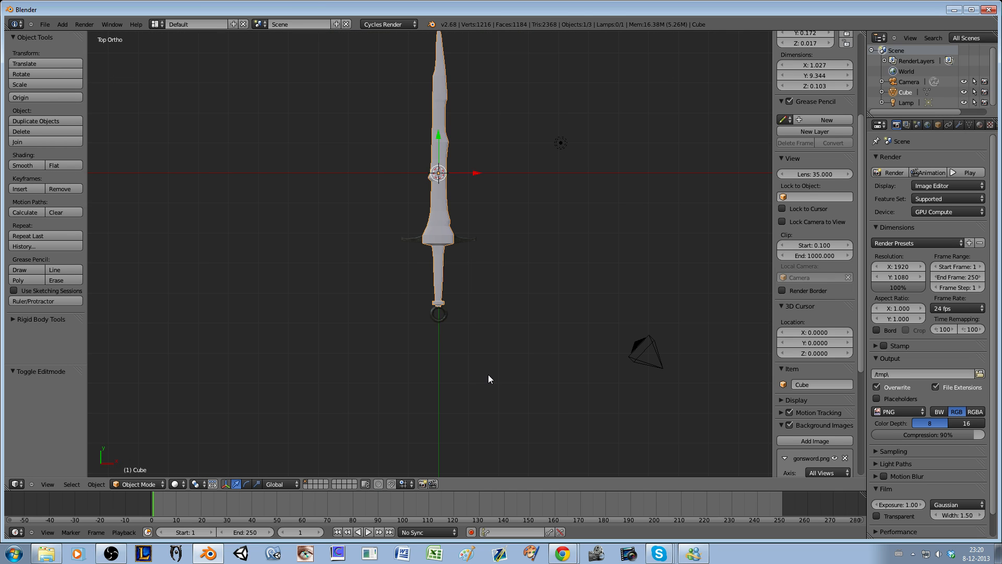
pyautogui.scroll(4, 487, 373)
pyautogui.press('KP_3')
pyautogui.scroll(2, 488, 373)
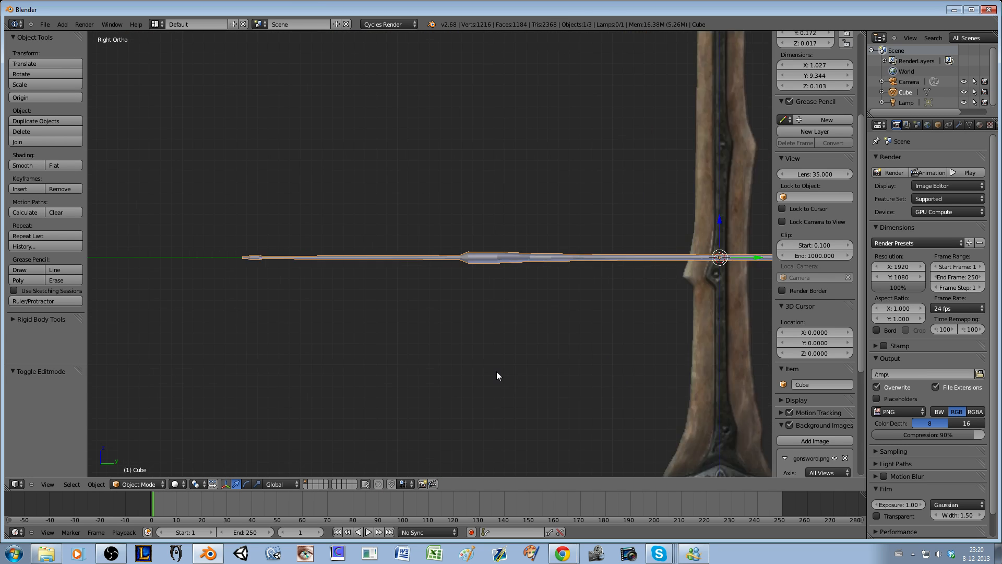
# Step: In wireframe top view, select all vertices of the crossguard, grip and pommel collar and scale them by 1.709 along Z
pyautogui.press('Tab')
pyautogui.press('a')
pyautogui.moveTo(486, 267)
pyautogui.mouseDown(button='middle')
pyautogui.moveTo(490, 311)
pyautogui.moveTo(485, 292)
pyautogui.moveTo(546, 362)
pyautogui.mouseUp(button='middle')
pyautogui.press('KP_7')
pyautogui.press('z')
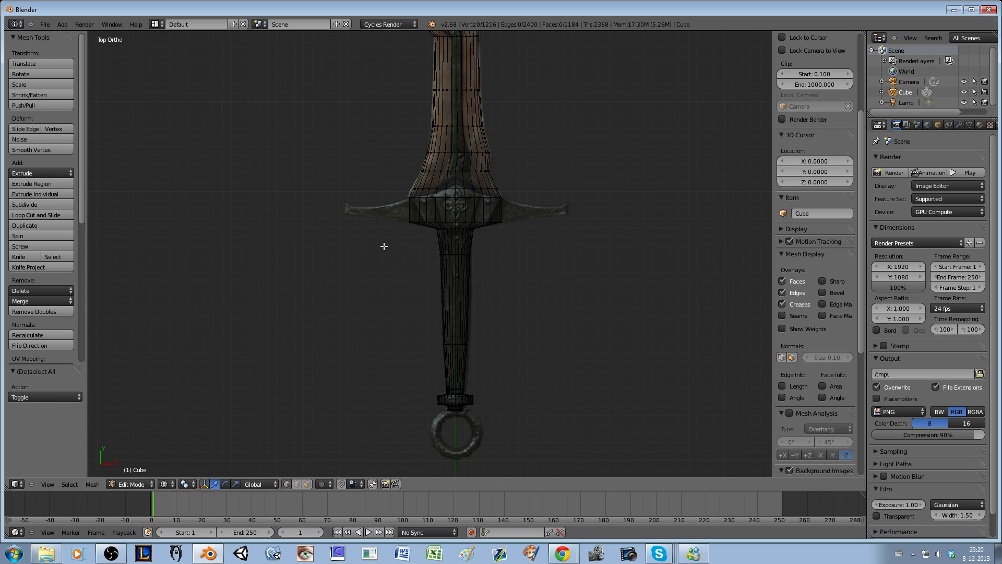
pyautogui.press('b')
pyautogui.moveTo(349, 195); pyautogui.dragTo(585, 426)
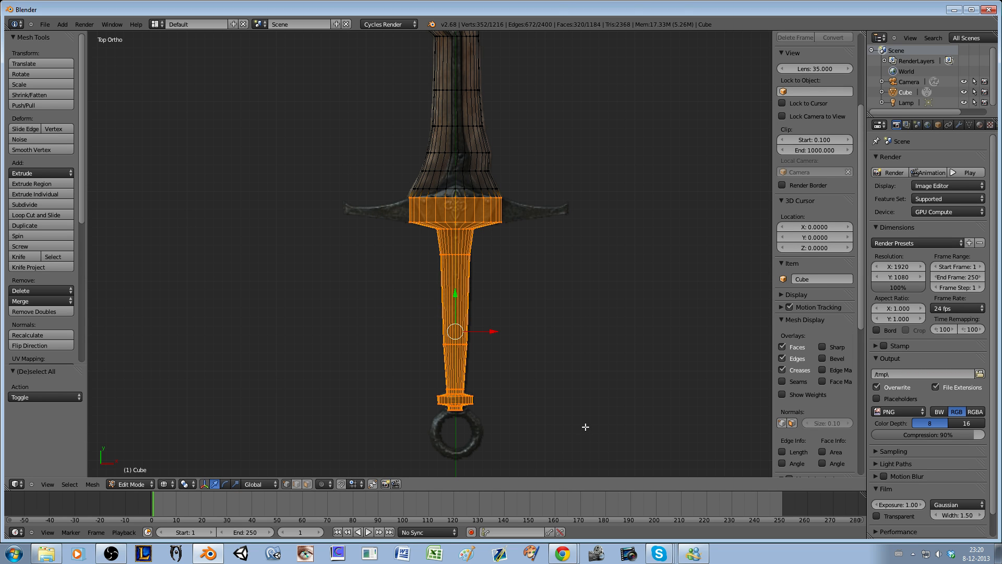
pyautogui.press('s')
pyautogui.press('z')
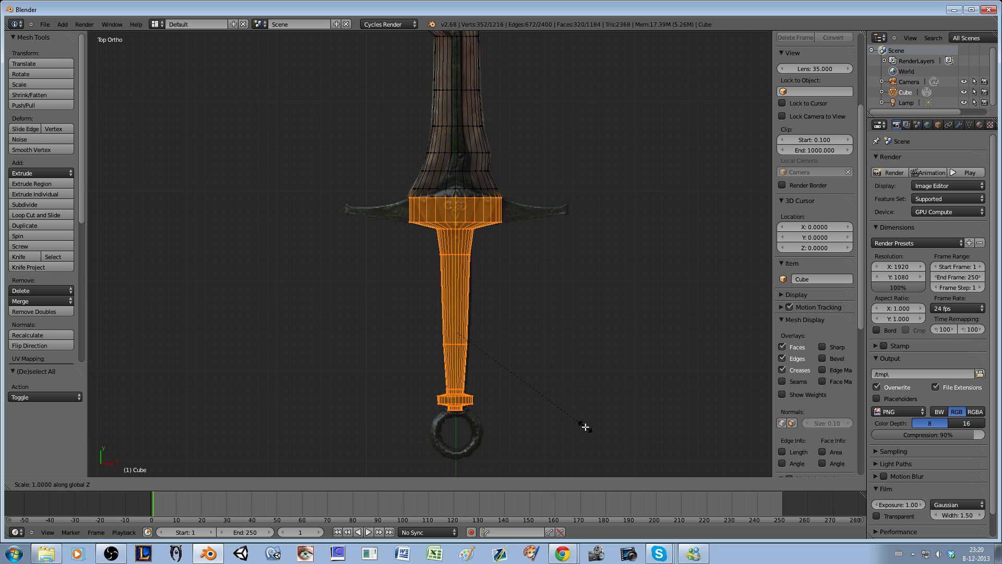
pyautogui.click(688, 455)
# Step: Scale the selected hilt by 2.375 along Z and thicken it slightly more along the same axis
pyautogui.moveTo(700, 459); pyautogui.dragTo(529, 274, button='middle')
pyautogui.press('s')
pyautogui.press('z')
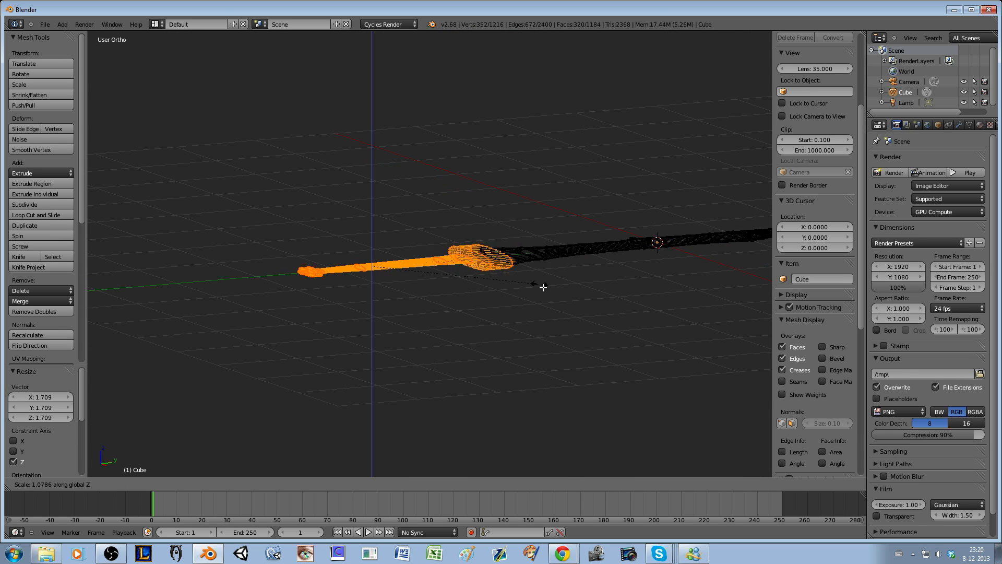
pyautogui.click(699, 442)
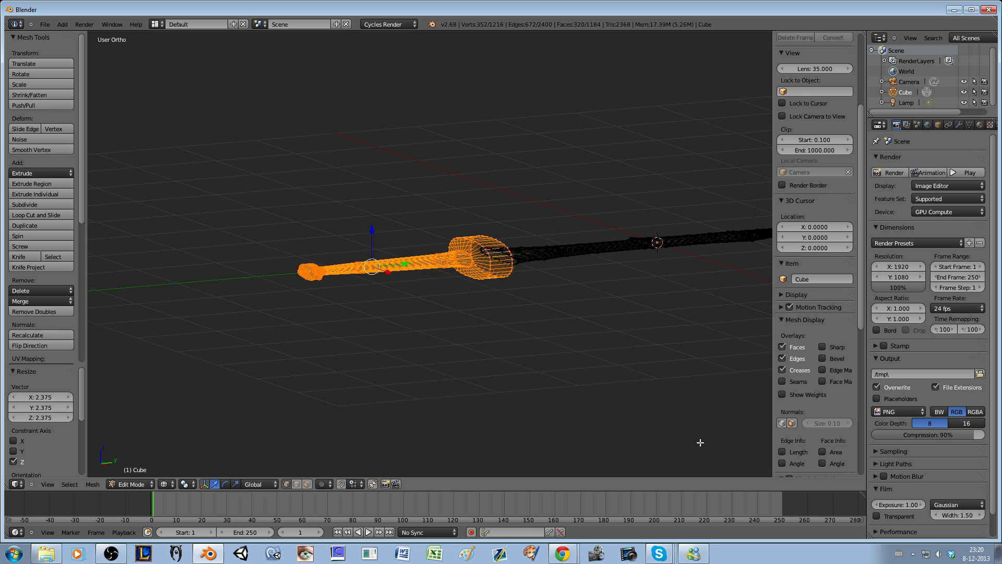
pyautogui.scroll(5, 494, 313)
pyautogui.press('s')
pyautogui.press('z')
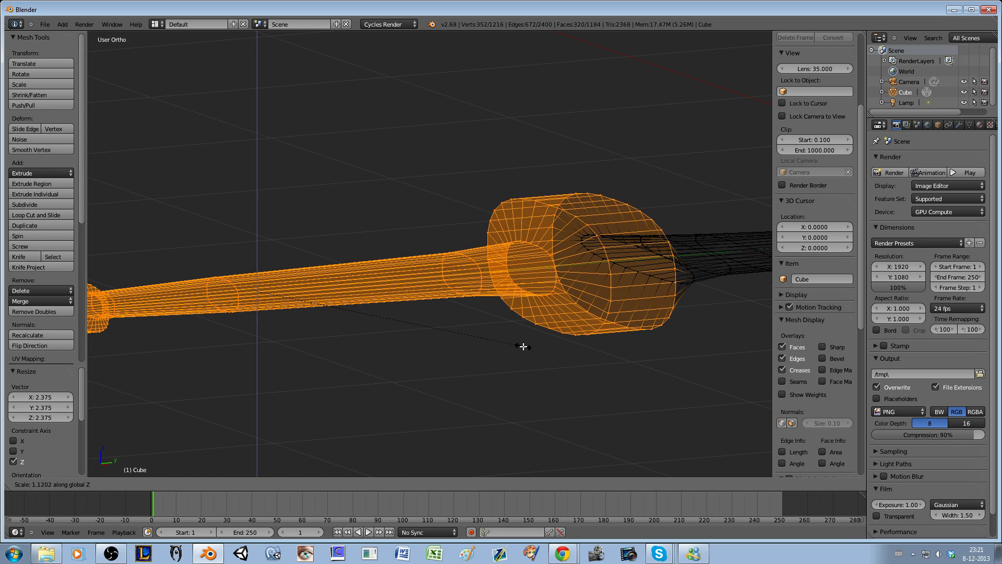
pyautogui.click(531, 353)
# Step: Display the sword from the camera view in Object Mode with solid shading and apply smooth shading to it
pyautogui.scroll(-3, 530, 353)
pyautogui.moveTo(530, 353); pyautogui.dragTo(341, 352, button='middle')
pyautogui.press('Tab')
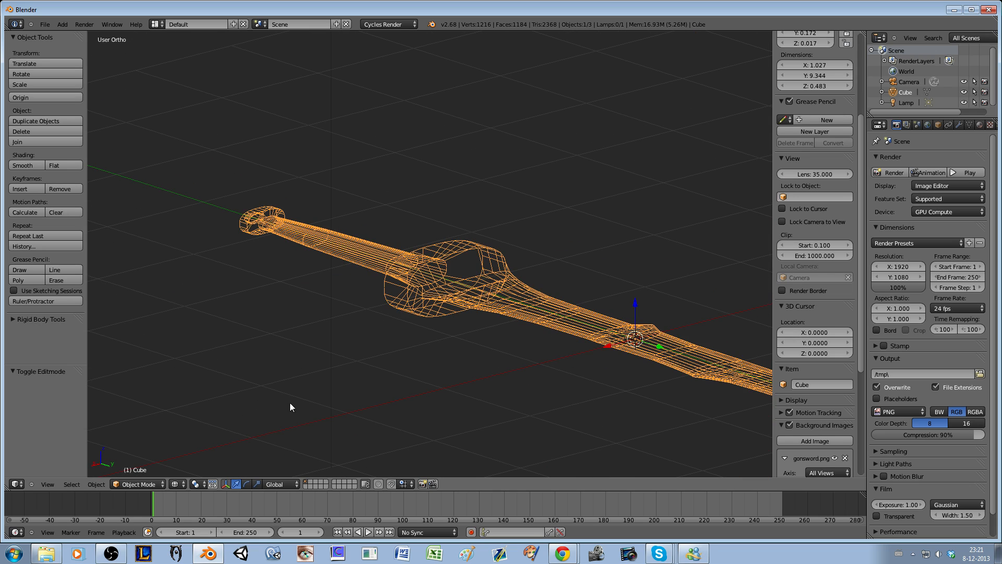
pyautogui.press('KP_0')
pyautogui.click(175, 483)
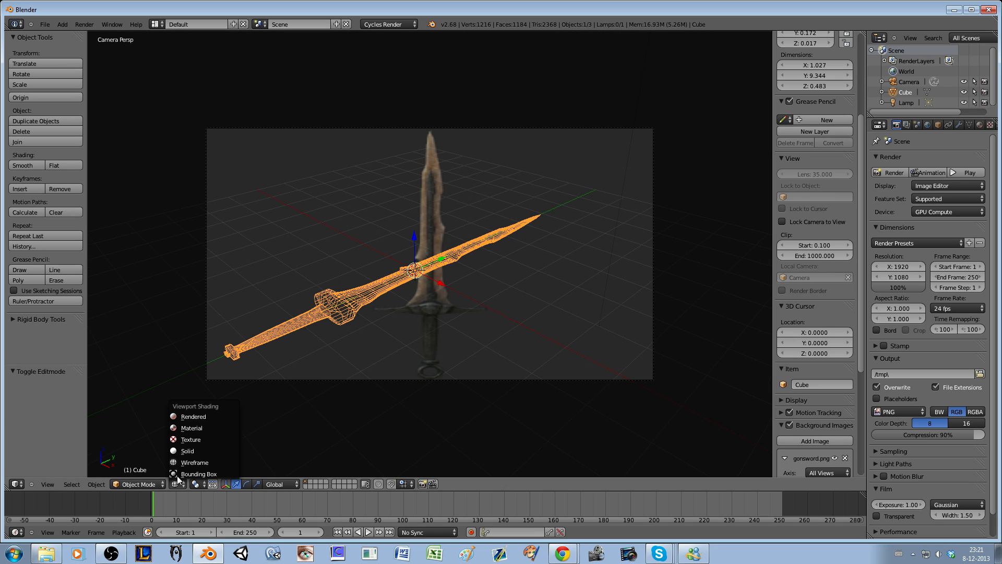
pyautogui.click(206, 450)
pyautogui.scroll(4, 431, 383)
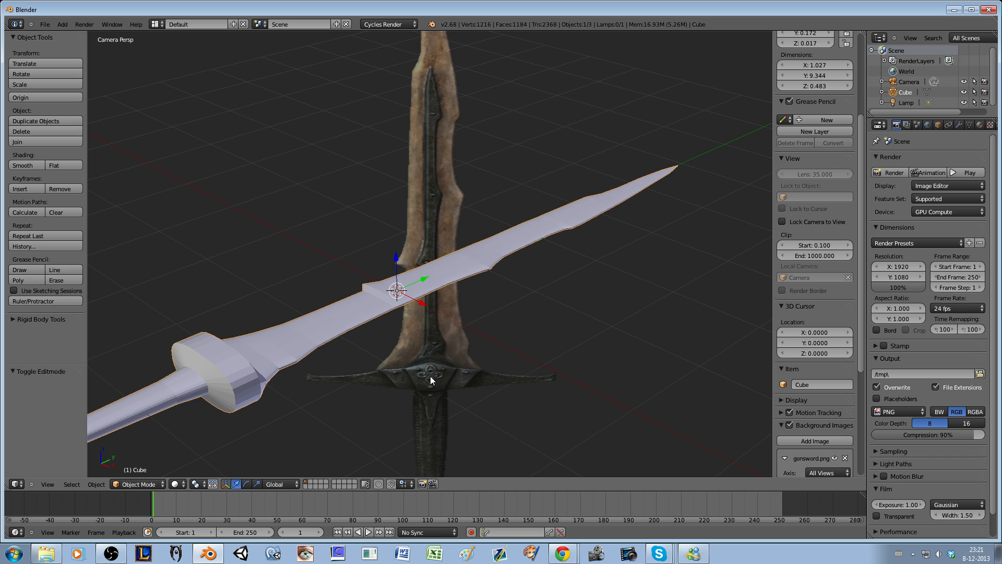
pyautogui.click(22, 164)
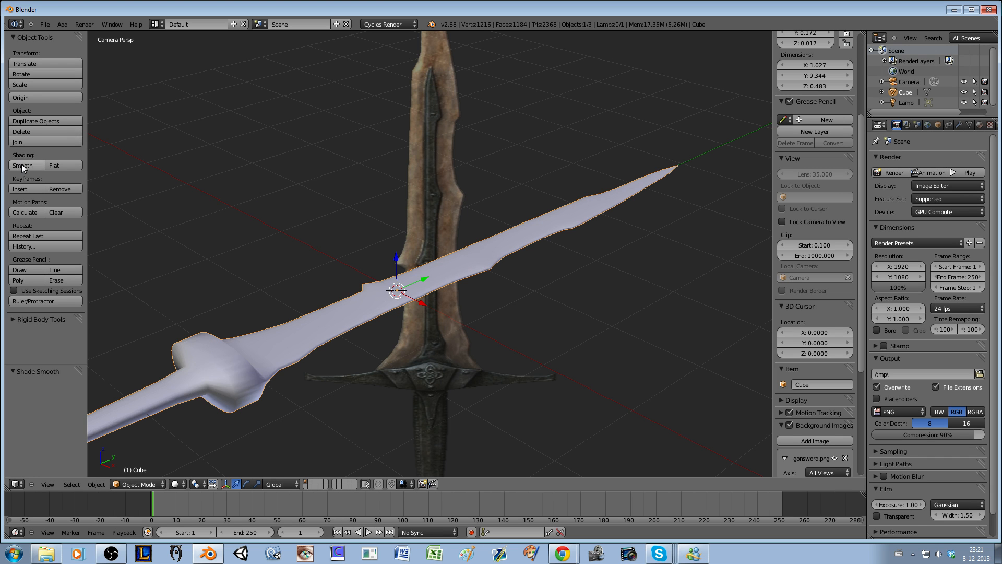
# Step: Undo the smooth shading and the preceding Z-axis thickening of the hilt
pyautogui.press('KP_0')
pyautogui.moveTo(288, 281); pyautogui.dragTo(456, 304, button='middle')
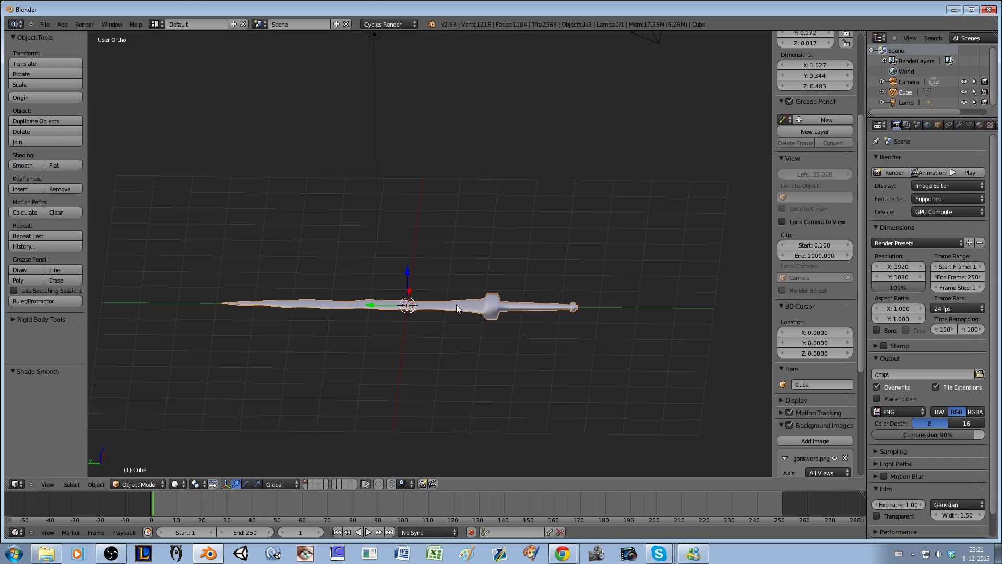
pyautogui.hotkey('ctrl', 'z')
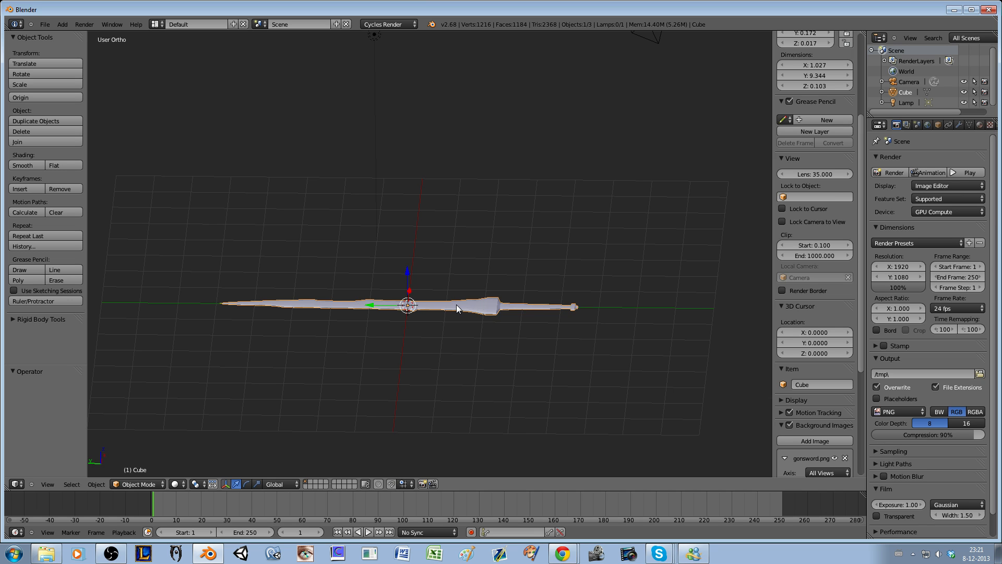
# Step: In the right orthographic view in Edit Mode, select only the grip and pommel collar vertices and scale them up along Z
pyautogui.press('KP_7')
pyautogui.scroll(3, 463, 306)
pyautogui.press('KP_3')
pyautogui.scroll(2, 462, 310)
pyautogui.keyDown('shift'); pyautogui.moveTo(267, 361); pyautogui.dragTo(451, 243, button='middle'); pyautogui.keyUp('shift')
pyautogui.press('Tab')
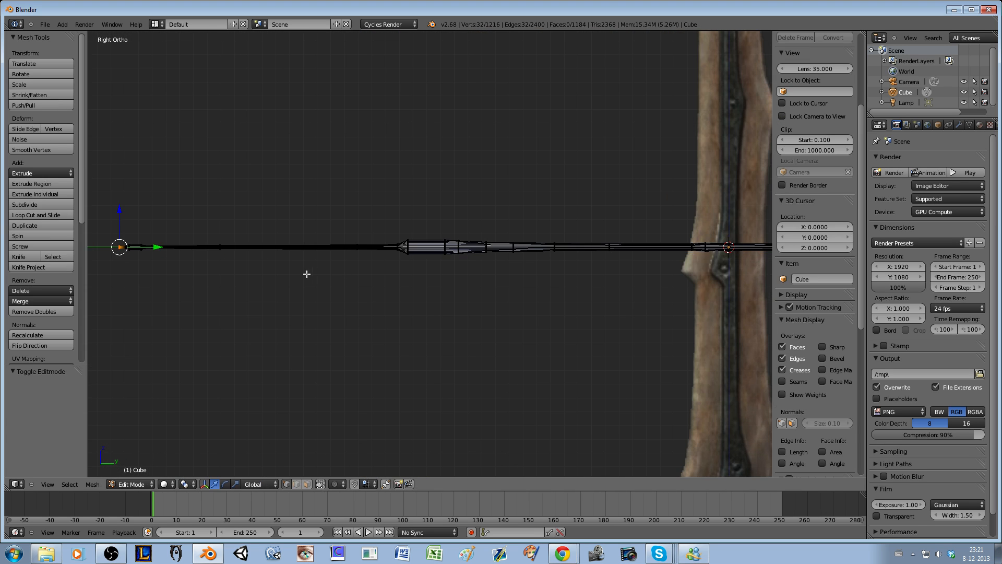
pyautogui.press('a')
pyautogui.press('b')
pyautogui.moveTo(177, 191); pyautogui.dragTo(493, 320)
pyautogui.press('s')
pyautogui.press('z')
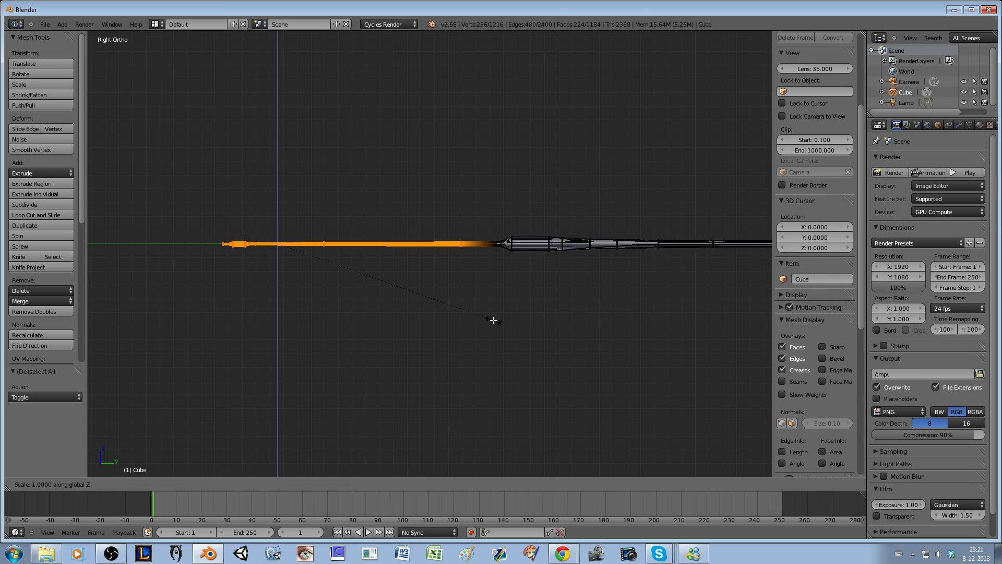
pyautogui.click(700, 482)
pyautogui.press('a')
pyautogui.press('b')
pyautogui.moveTo(220, 203); pyautogui.dragTo(315, 304)
pyautogui.keyDown('shift'); pyautogui.moveTo(473, 264); pyautogui.dragTo(412, 290, button='middle'); pyautogui.keyUp('shift')
pyautogui.press('b')
pyautogui.press('Escape')
# Step: In the top orthographic view, circle-select the end faces of the crossguard block on its +X side
pyautogui.press('KP_0')
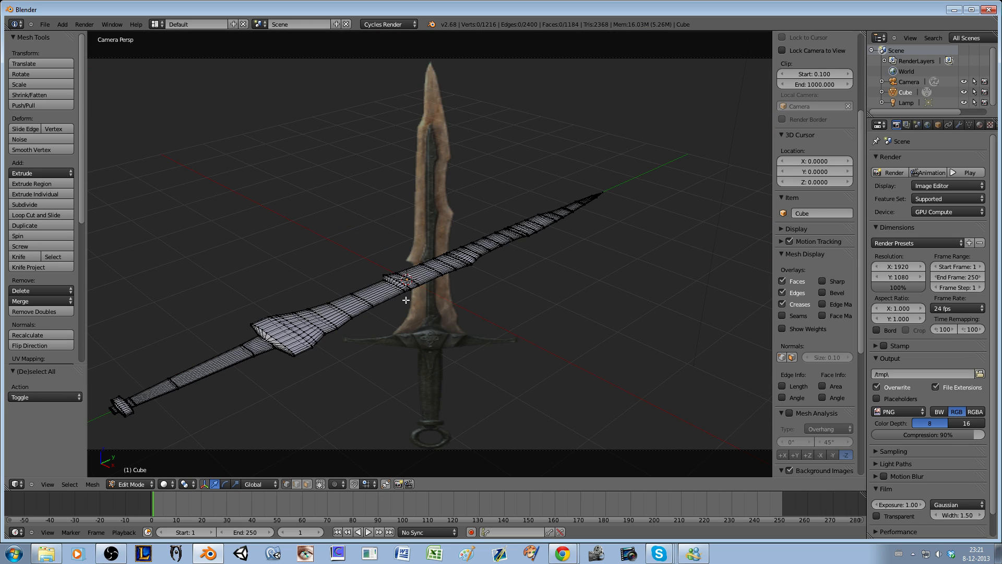
pyautogui.scroll(1, 369, 324)
pyautogui.press('KP_7')
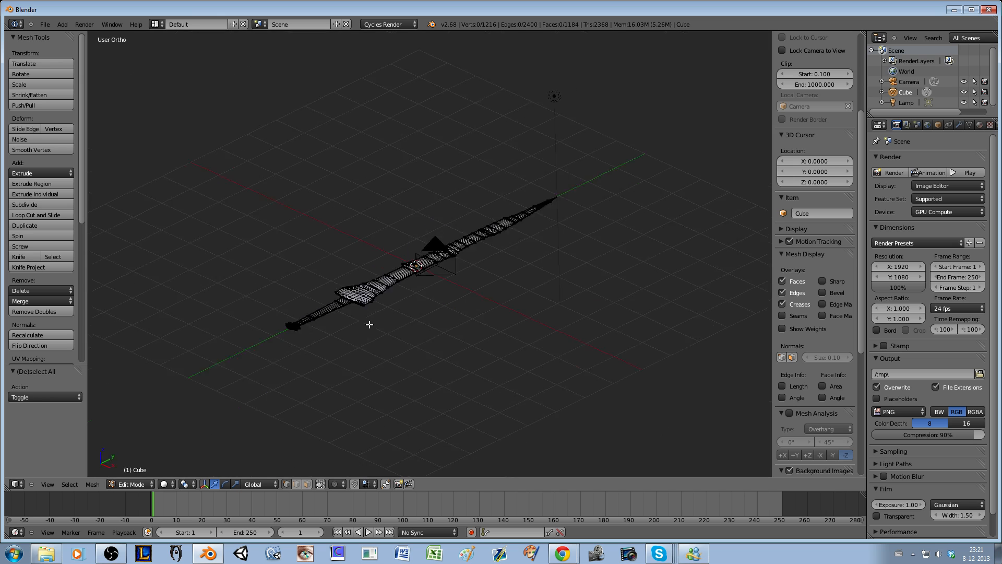
pyautogui.keyDown('shift'); pyautogui.moveTo(343, 345); pyautogui.dragTo(514, 270, button='middle'); pyautogui.keyUp('shift')
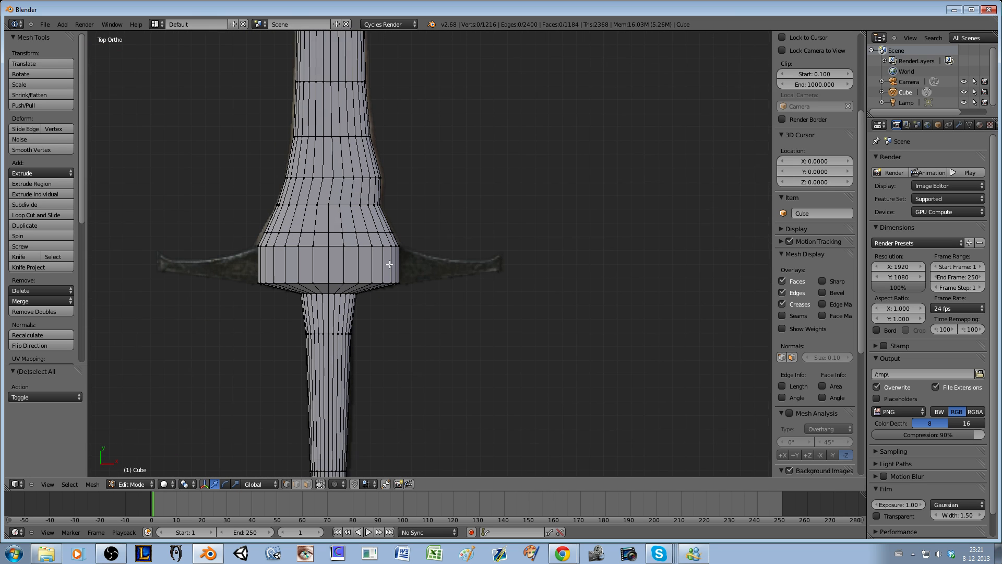
pyautogui.scroll(1, 399, 252)
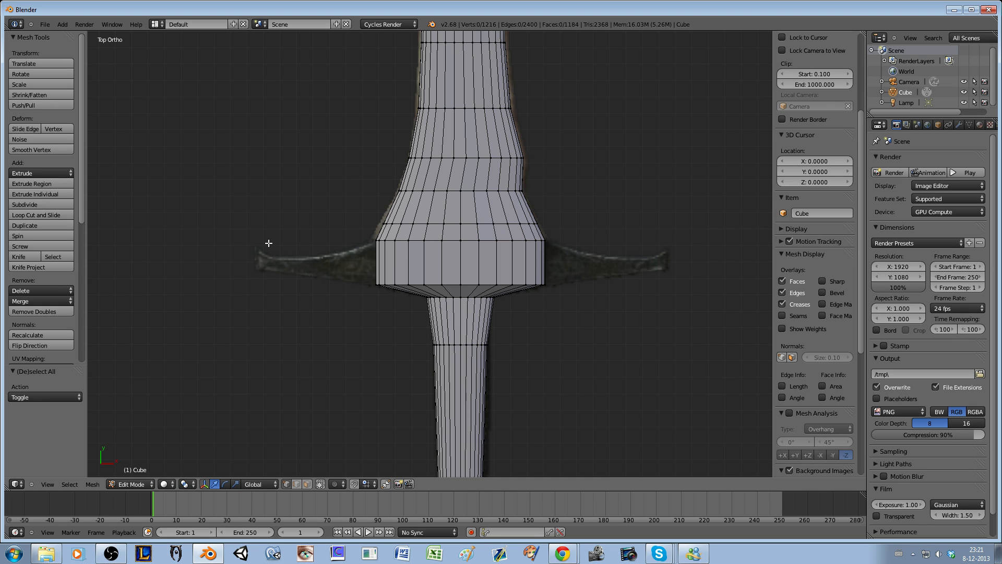
pyautogui.keyDown('shift'); pyautogui.scroll(2, 627, 349); pyautogui.keyUp('shift')
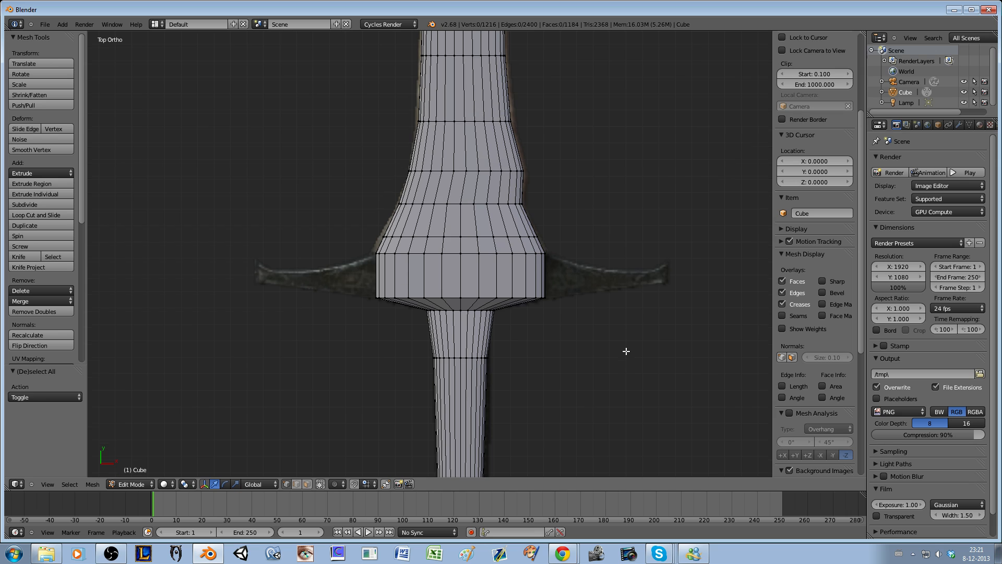
pyautogui.scroll(2, 617, 351)
pyautogui.press('c')
pyautogui.moveTo(503, 246)
pyautogui.mouseDown()
pyautogui.moveTo(474, 231)
pyautogui.moveTo(498, 309)
pyautogui.moveTo(474, 306)
pyautogui.mouseUp()
pyautogui.press('Escape')
pyautogui.scroll(3, 487, 303)
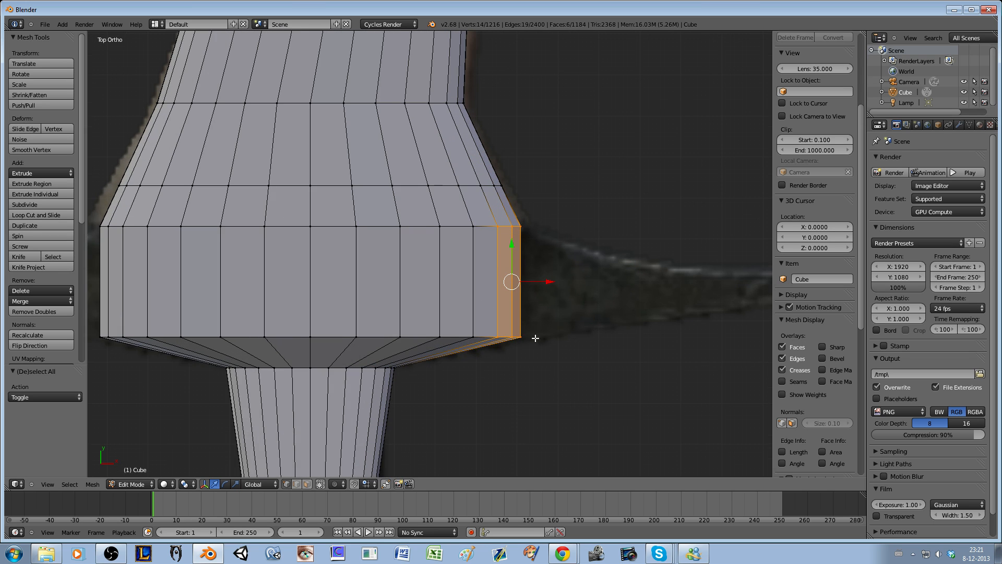
pyautogui.scroll(1, 522, 346)
pyautogui.keyDown('shift'); pyautogui.moveTo(554, 357); pyautogui.dragTo(472, 341, button='middle'); pyautogui.keyUp('shift')
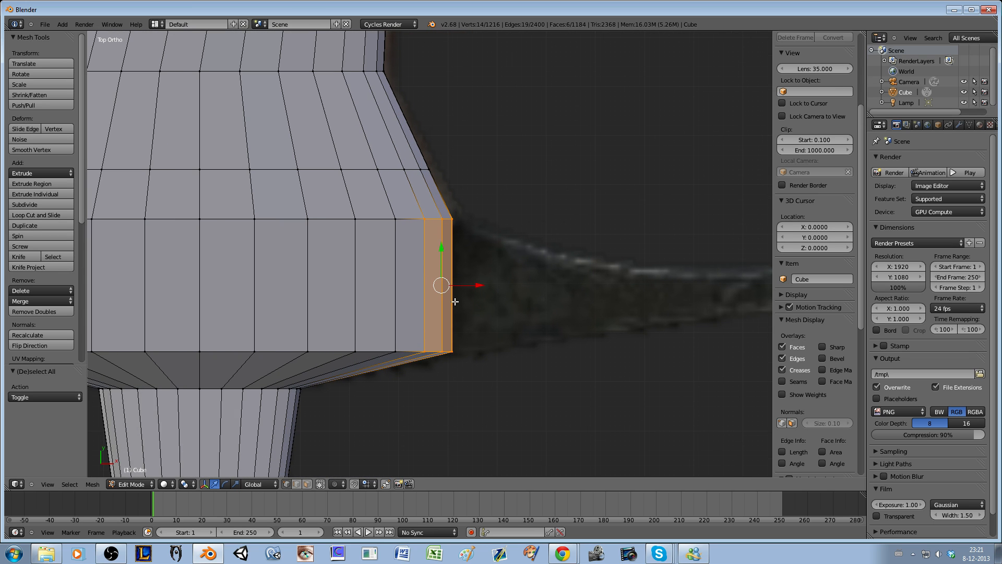
pyautogui.keyDown('ctrl'); pyautogui.scroll(-5, 526, 451); pyautogui.keyUp('ctrl')
# Step: Extrude the end faces 0.3 along X, scale them to 0.5 and move them -0.028 along Y to match the reference
pyautogui.press('e')
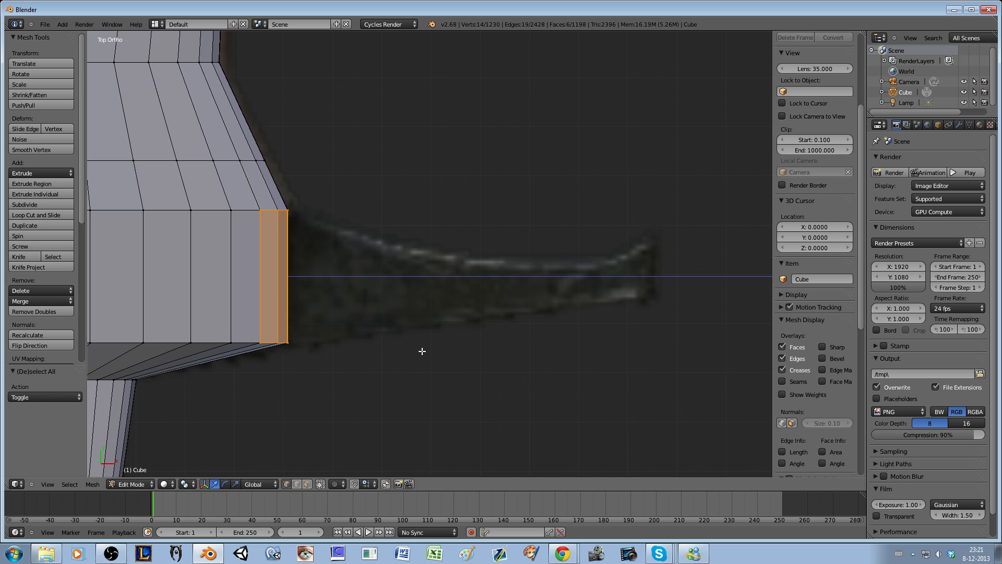
pyautogui.click(571, 351)
pyautogui.press('s')
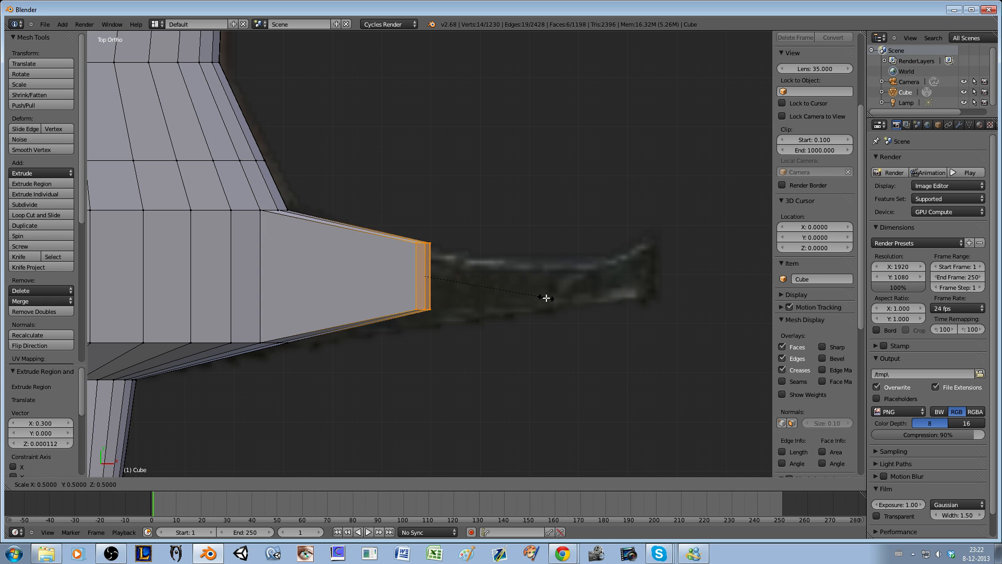
pyautogui.click(516, 287)
pyautogui.moveTo(425, 251); pyautogui.dragTo(428, 264)
pyautogui.keyDown('shift'); pyautogui.moveTo(502, 316); pyautogui.dragTo(414, 312, button='middle'); pyautogui.keyUp('shift')
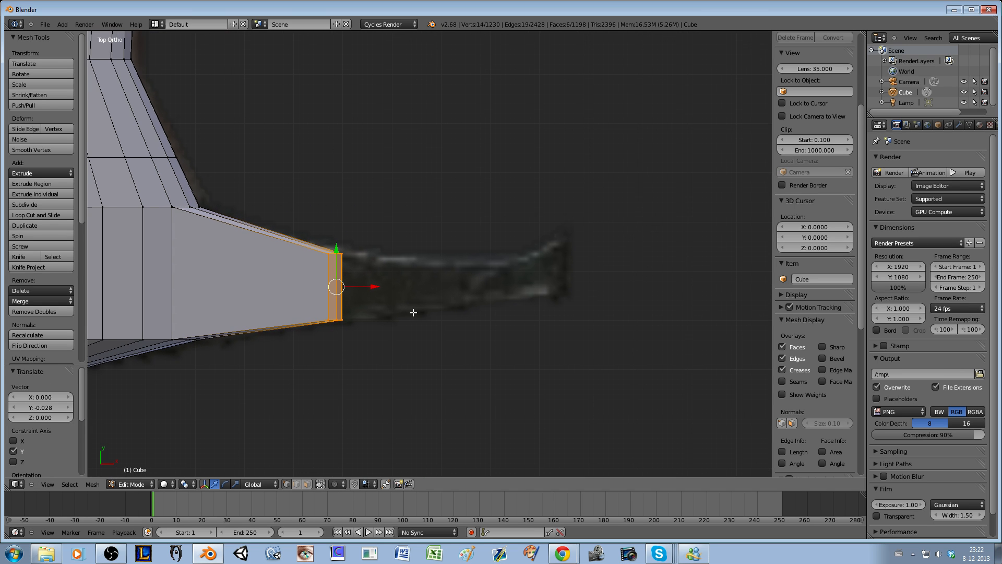
# Step: Extrude a second arm segment 0.3 along X, scale its end to 0.7 and move it 0.019 along Y
pyautogui.press('e')
pyautogui.click(588, 325)
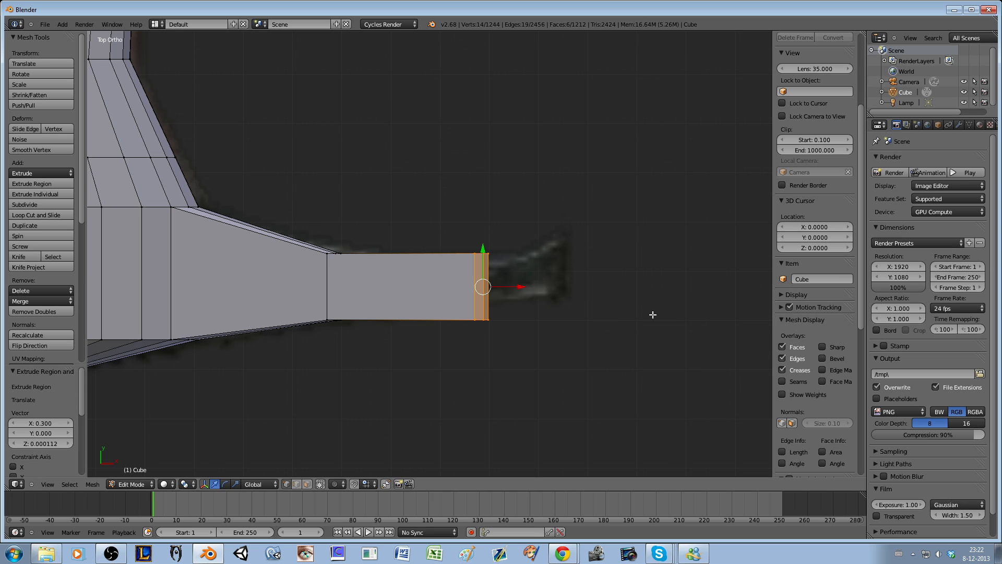
pyautogui.press('s')
pyautogui.click(589, 303)
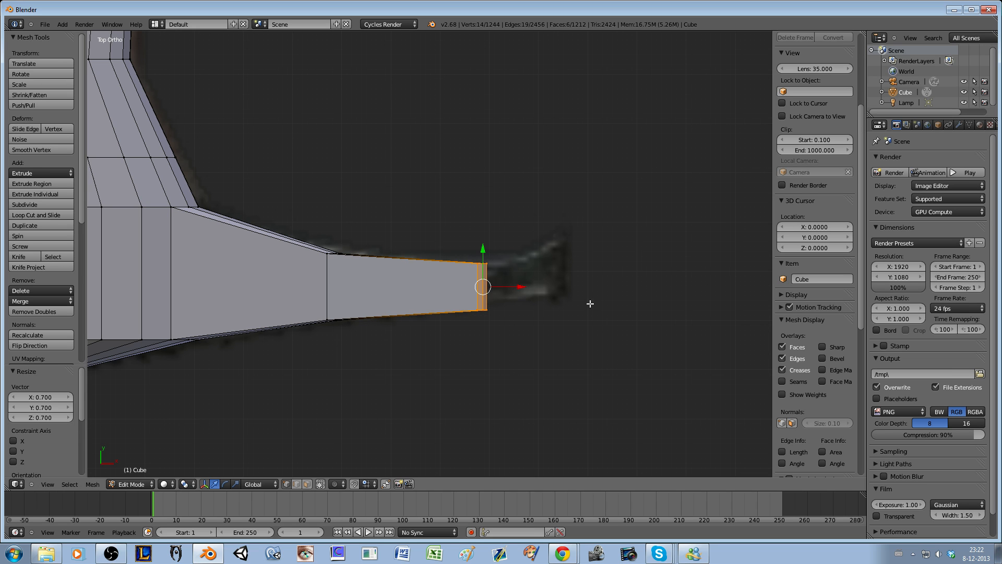
pyautogui.moveTo(480, 272); pyautogui.dragTo(483, 244)
pyautogui.keyDown('shift'); pyautogui.moveTo(591, 303); pyautogui.dragTo(554, 320, button='middle'); pyautogui.keyUp('shift')
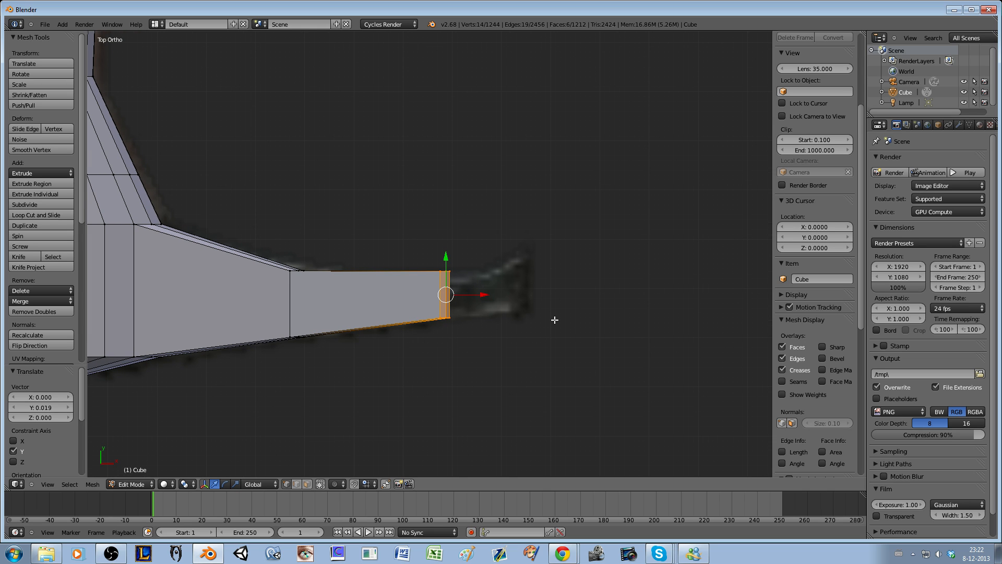
# Step: Extrude the last arm segment to the reference's tip, flare its end faces and shift them 0.023 along X
pyautogui.press('e')
pyautogui.click(571, 301)
pyautogui.press('s')
pyautogui.click(579, 315)
pyautogui.moveTo(504, 270); pyautogui.dragTo(546, 282)
pyautogui.press('s')
pyautogui.click(563, 275)
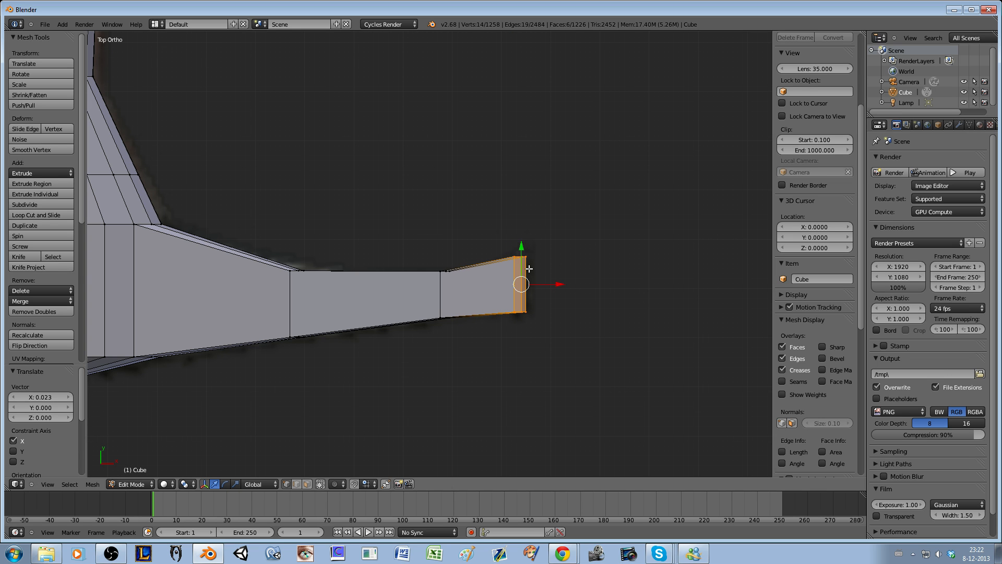
# Step: Deselect everything and circle-select the end faces of the crossguard block on its opposite, -X side
pyautogui.scroll(-4, 363, 317)
pyautogui.scroll(6, 385, 264)
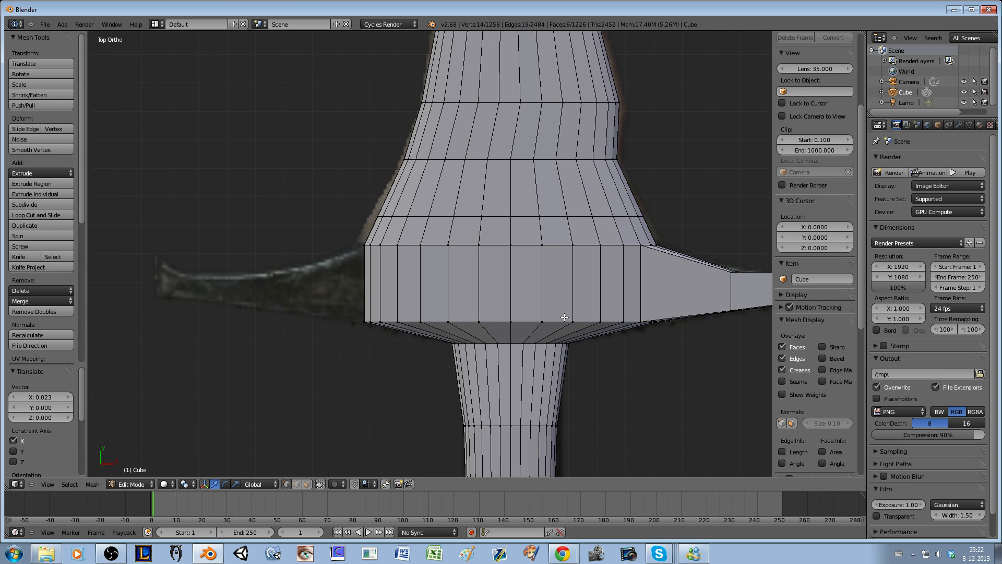
pyautogui.press('a')
pyautogui.moveTo(384, 244); pyautogui.dragTo(382, 334)
pyautogui.rightClick(382, 334)
pyautogui.scroll(-2, 406, 355)
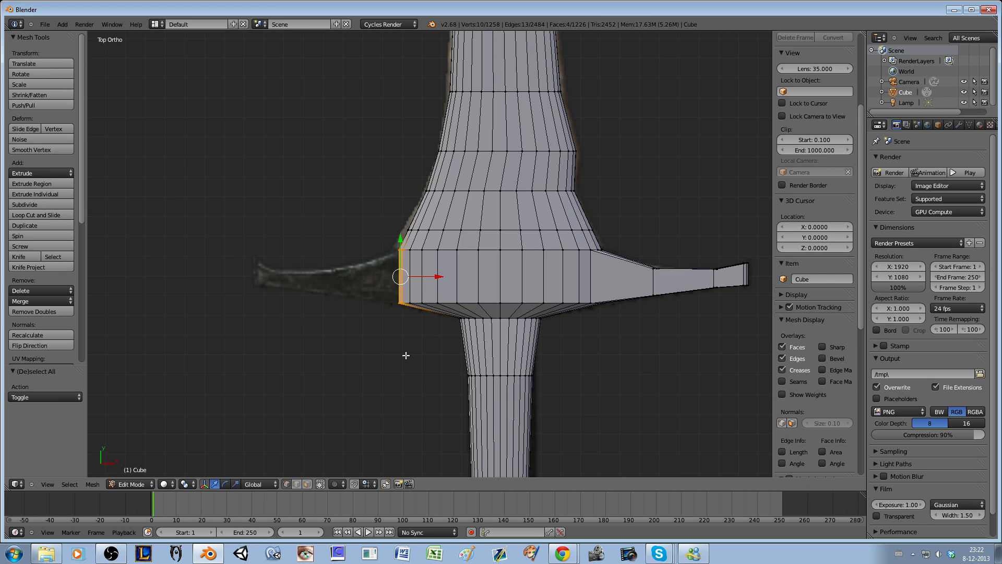
pyautogui.scroll(3, 406, 355)
pyautogui.press('c')
pyautogui.moveTo(392, 251); pyautogui.dragTo(394, 340)
pyautogui.rightClick(368, 371)
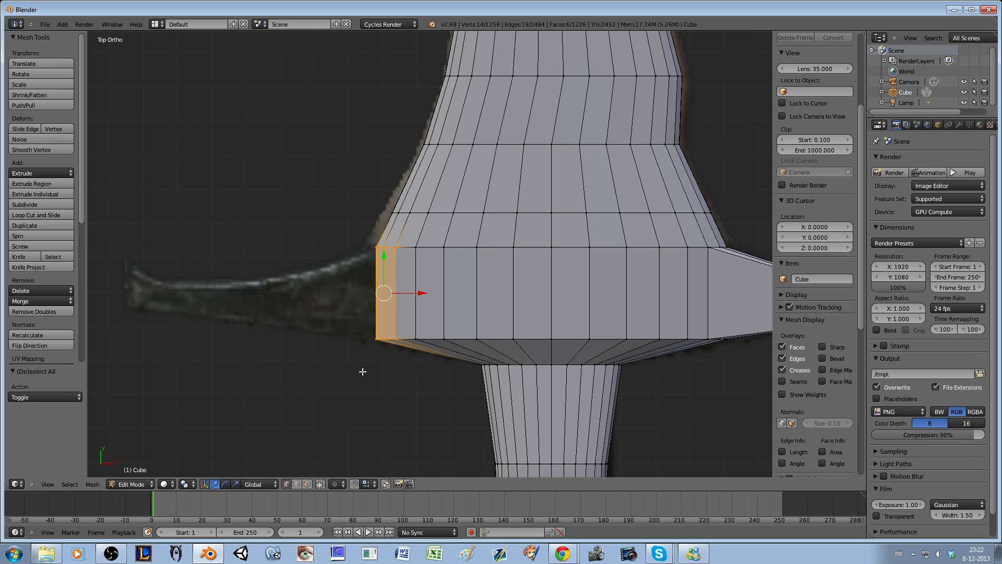
pyautogui.keyDown('shift'); pyautogui.moveTo(366, 369); pyautogui.dragTo(466, 364, button='middle'); pyautogui.keyUp('shift')
# Step: Extrude the -X end faces about 0.32 outward, scale them down, move them -0.026 along Y and enlarge them by 1.2
pyautogui.press('e')
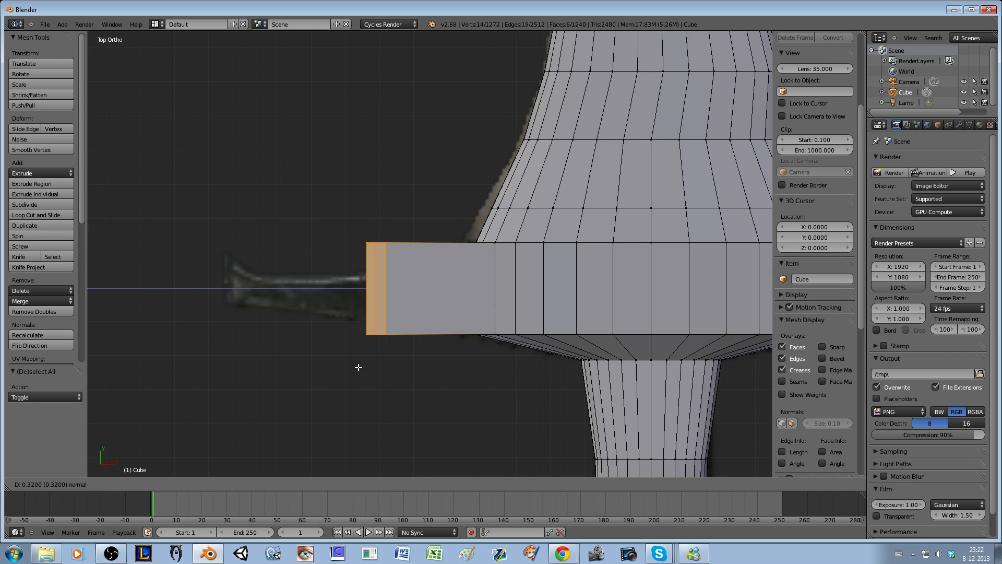
pyautogui.click(360, 365)
pyautogui.press('s')
pyautogui.click(414, 326)
pyautogui.press('g')
pyautogui.press('y')
pyautogui.click(376, 264)
pyautogui.scroll(-3, 495, 337)
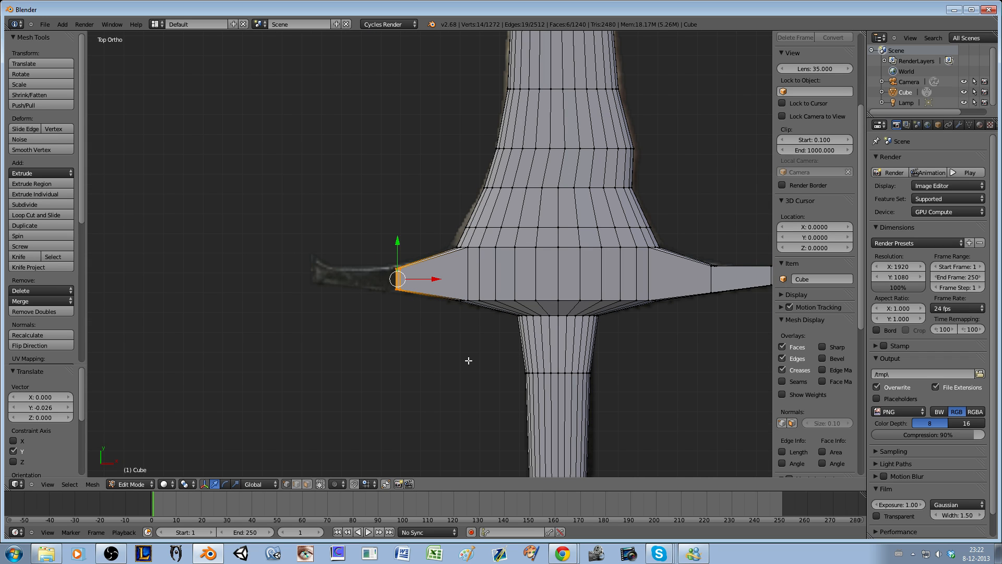
pyautogui.press('s')
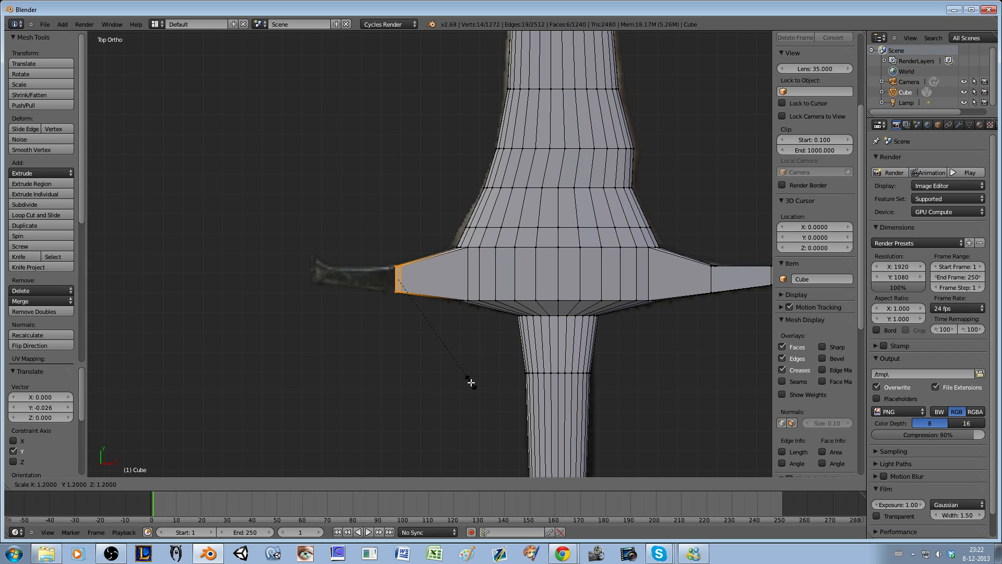
pyautogui.click(471, 383)
pyautogui.keyDown('shift'); pyautogui.moveTo(397, 349); pyautogui.dragTo(432, 359, button='middle'); pyautogui.keyUp('shift')
# Step: Extrude the -X arm about 0.3 further, scale its end to 0.6, raise it along Y and enlarge it by 1.2
pyautogui.press('e')
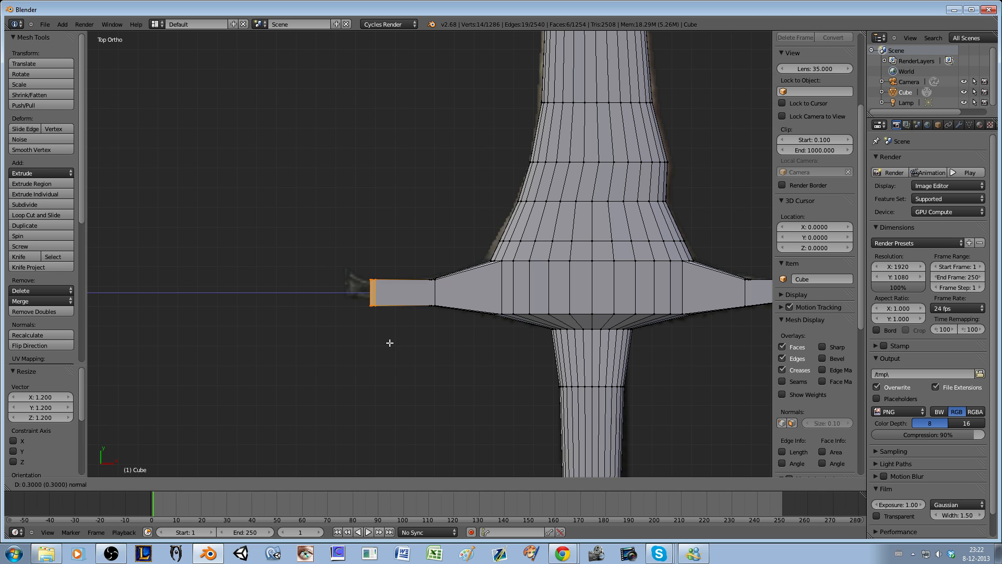
pyautogui.click(394, 342)
pyautogui.press('s')
pyautogui.click(418, 328)
pyautogui.scroll(3, 371, 295)
pyautogui.click(327, 292)
pyautogui.press('g')
pyautogui.press('y')
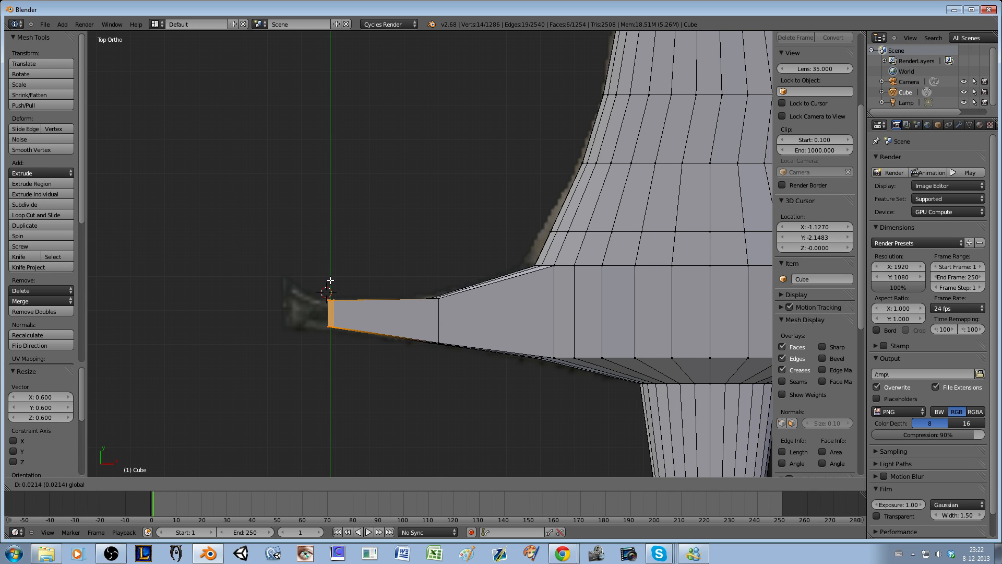
pyautogui.click(349, 290)
pyautogui.press('s')
pyautogui.click(364, 306)
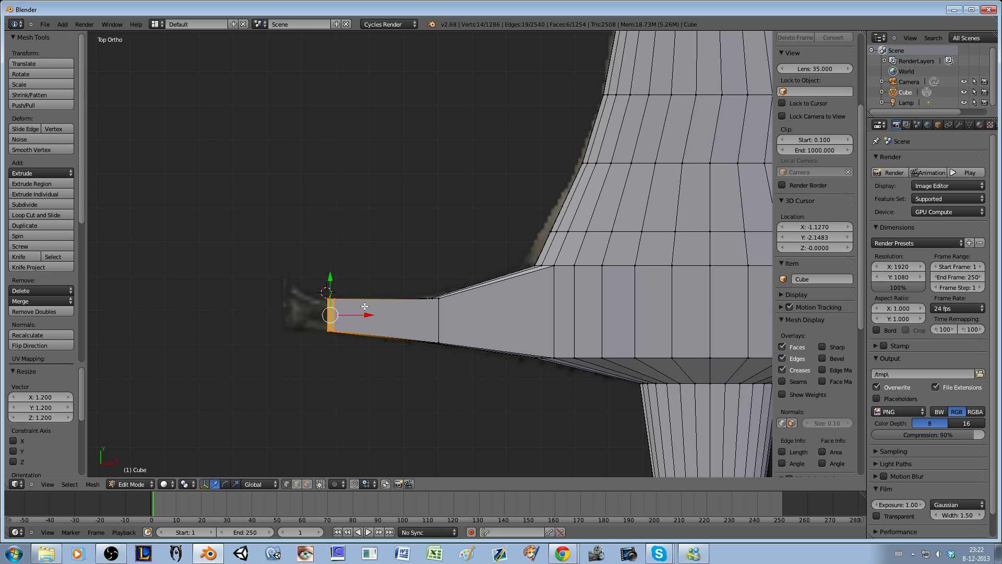
# Step: Extrude the -X arm out to its tip, flare the end faces by 1.378 and move them 0.043 along Y
pyautogui.press('e')
pyautogui.click(327, 313)
pyautogui.press('s')
pyautogui.click(342, 314)
pyautogui.press('g')
pyautogui.press('y')
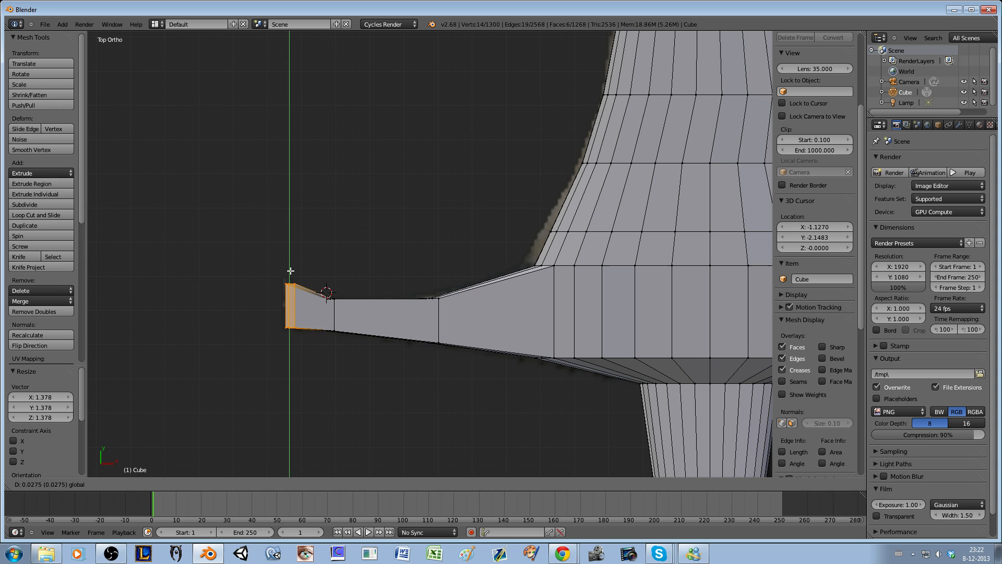
pyautogui.click(461, 310)
# Step: Nudge the -X arm's tip faces slightly along X and review the complete crossguard in Object Mode
pyautogui.scroll(-4, 461, 311)
pyautogui.scroll(-1, 509, 324)
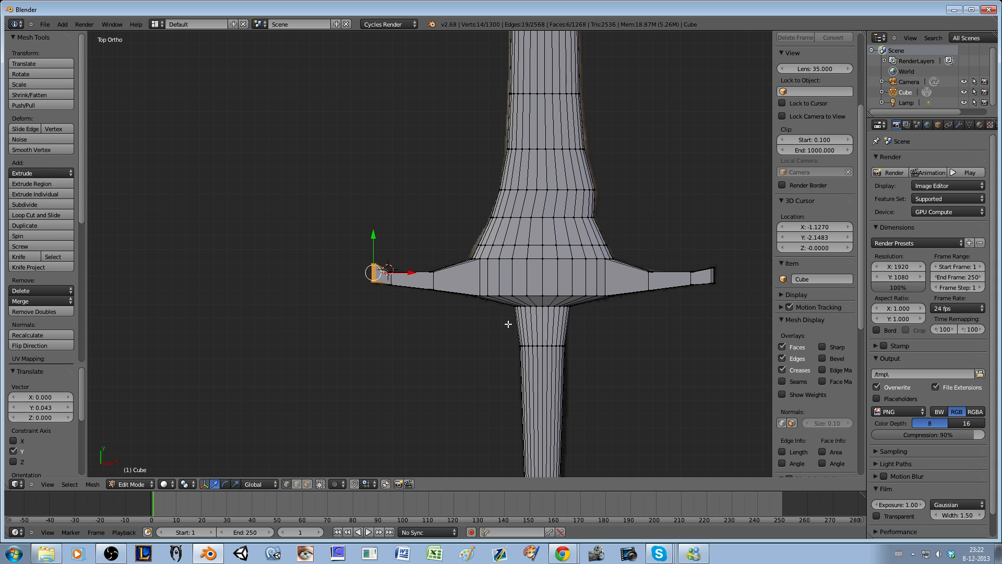
pyautogui.press('g')
pyautogui.press('x')
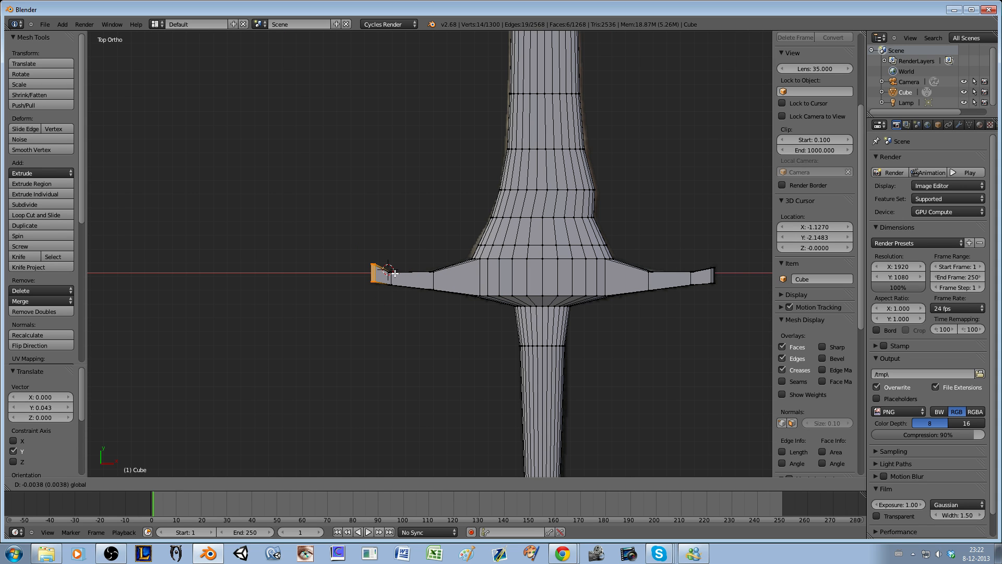
pyautogui.click(396, 273)
pyautogui.scroll(-4, 457, 306)
pyautogui.press('Tab')
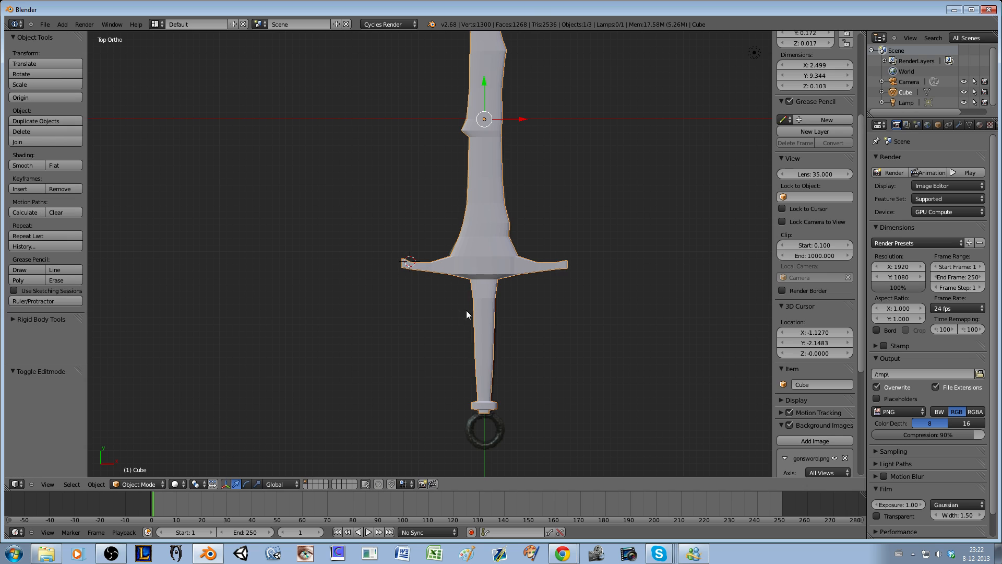
pyautogui.scroll(-2, 475, 311)
pyautogui.keyDown('shift'); pyautogui.moveTo(484, 258); pyautogui.dragTo(453, 274, button='middle'); pyautogui.keyUp('shift')
pyautogui.scroll(3, 454, 313)
# Step: Reset the 3D cursor to the scene origin and add a torus inside the sword mesh
pyautogui.press('Tab')
pyautogui.hotkey('shift', 'a')
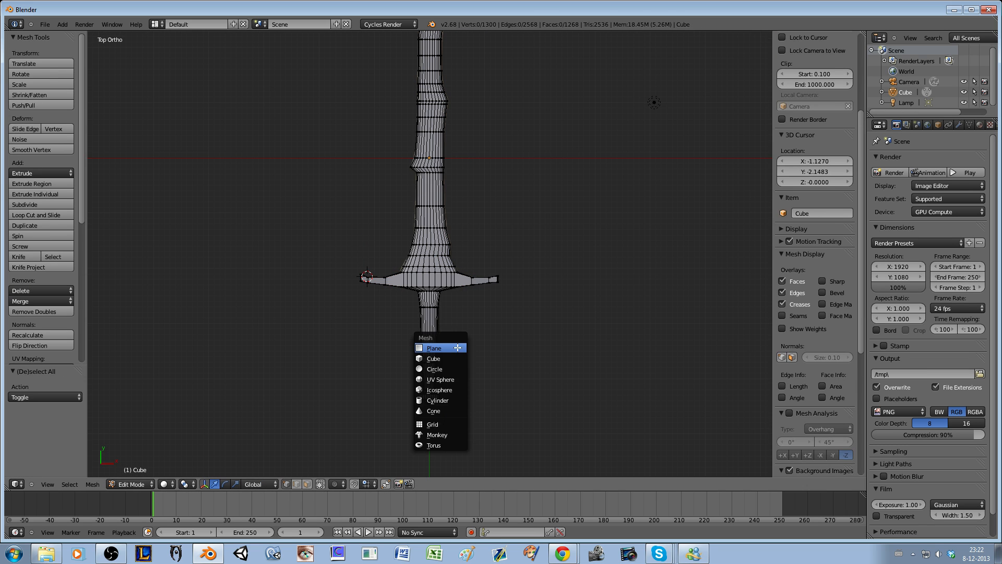
pyautogui.hotkey('shift', 'a')
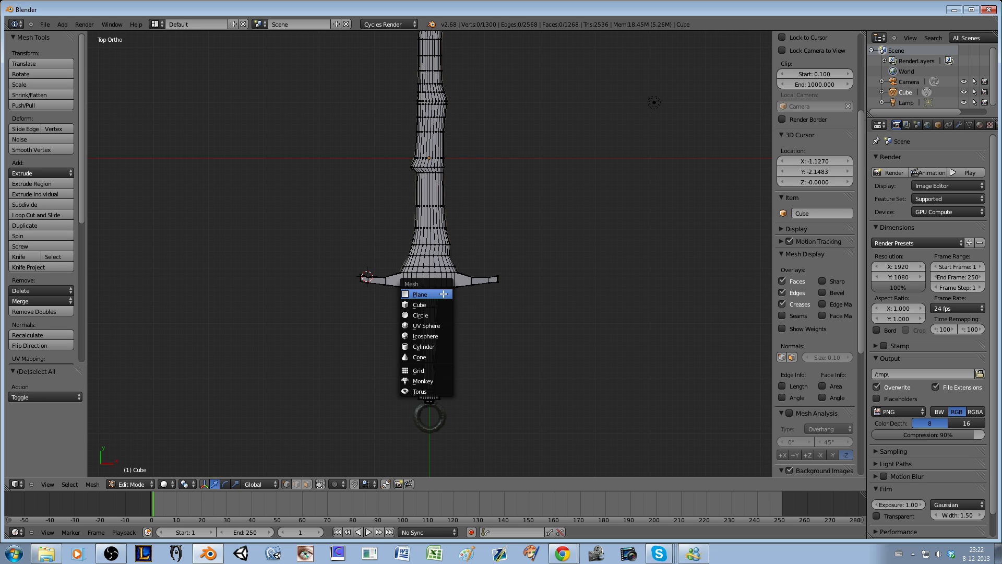
pyautogui.hotkey('shift', 'c')
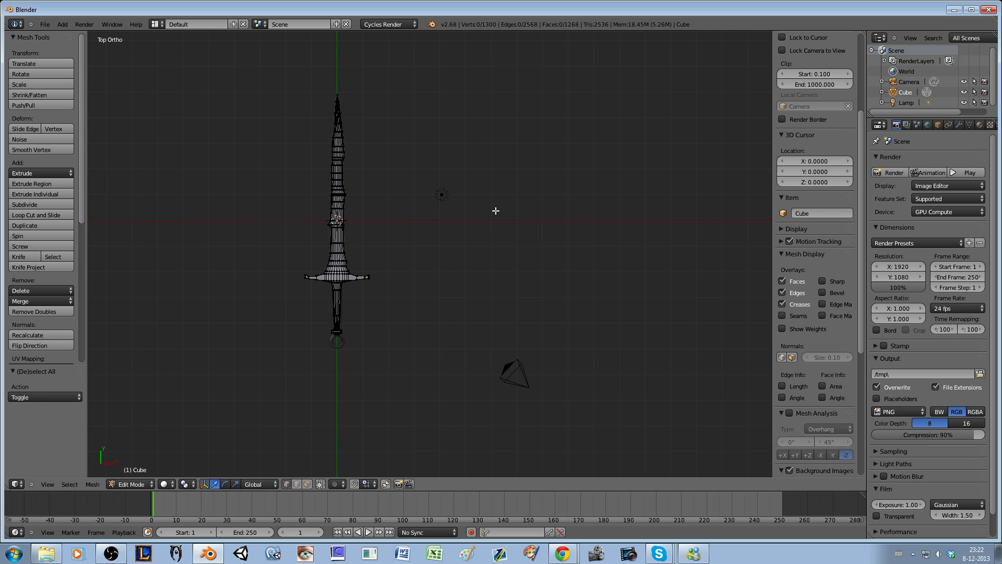
pyautogui.scroll(4, 409, 293)
pyautogui.keyDown('shift'); pyautogui.moveTo(409, 293); pyautogui.dragTo(541, 252, button='middle'); pyautogui.keyUp('shift')
pyautogui.hotkey('shift', 'a')
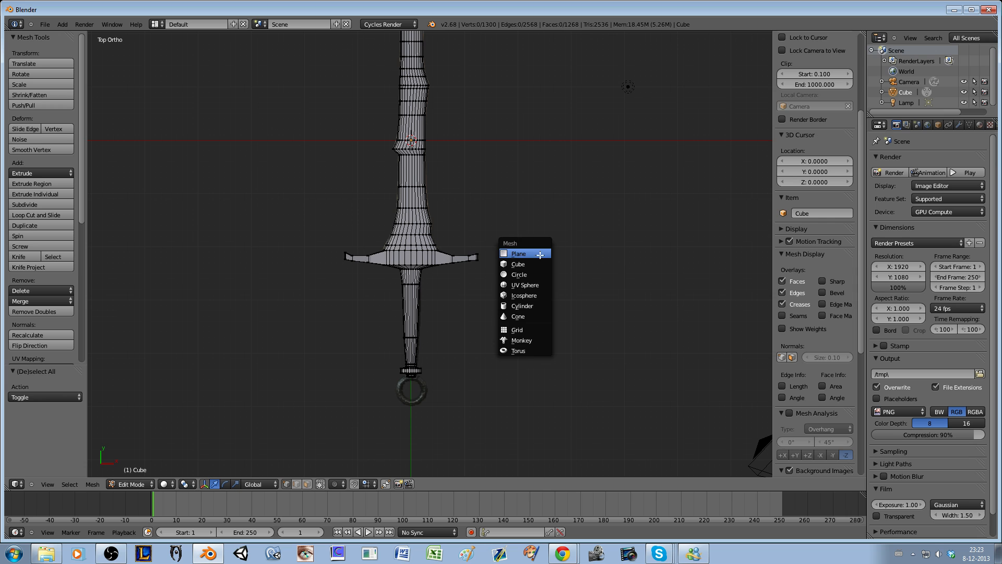
pyautogui.click(526, 351)
# Step: Move the torus -4.852 along Y to the pommel ring and scale it down to 0.2
pyautogui.press('g')
pyautogui.press('y')
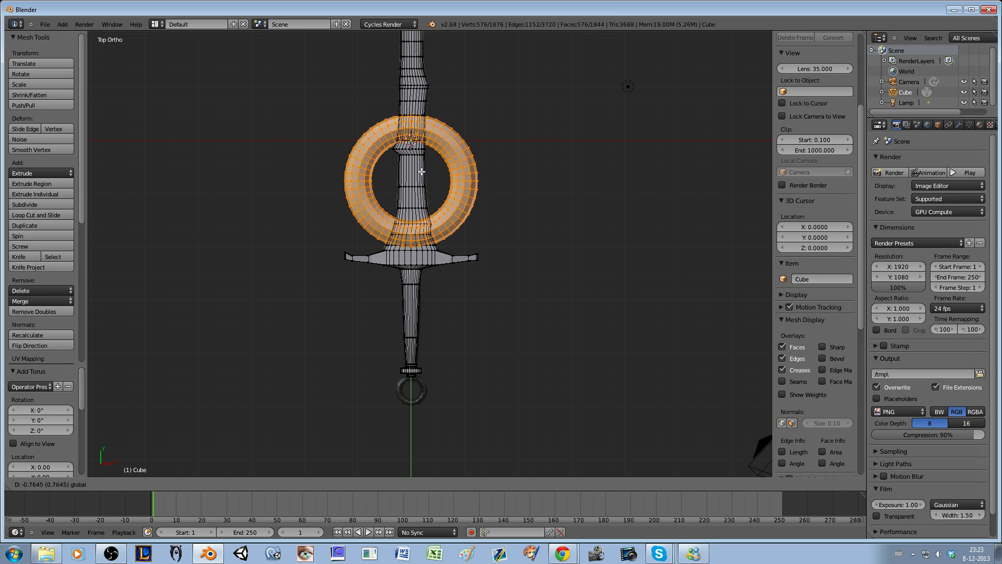
pyautogui.click(571, 351)
pyautogui.press('s')
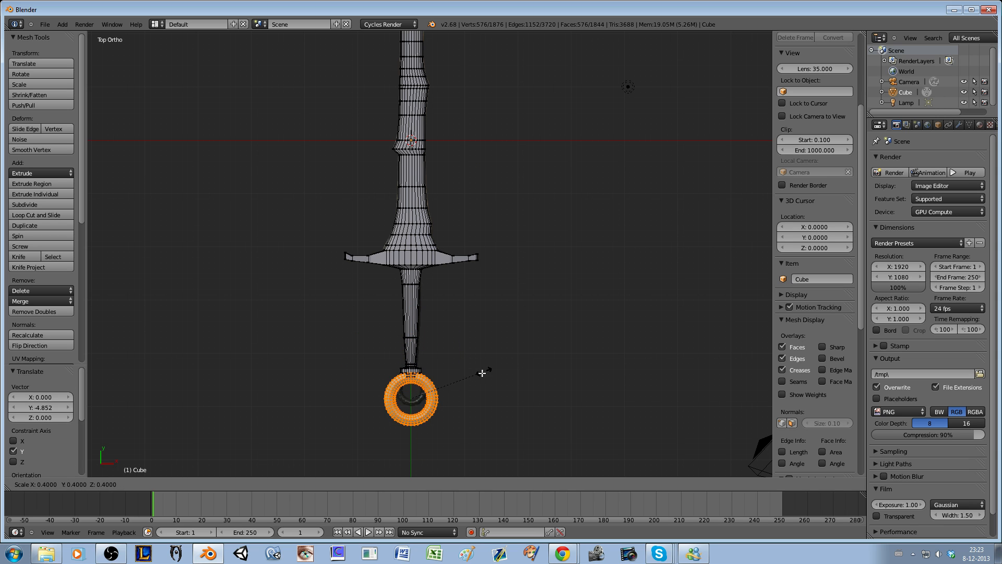
pyautogui.click(441, 386)
# Step: Fit the torus to the reference ring: move it 0.178 along Y, enlarge it by about 1.04 and shift it 0.005 along Y
pyautogui.keyDown('shift'); pyautogui.moveTo(441, 386); pyautogui.dragTo(473, 278, button='middle'); pyautogui.keyUp('shift')
pyautogui.scroll(7, 478, 344)
pyautogui.keyDown('shift'); pyautogui.moveTo(478, 344); pyautogui.dragTo(474, 303, button='middle'); pyautogui.keyUp('shift')
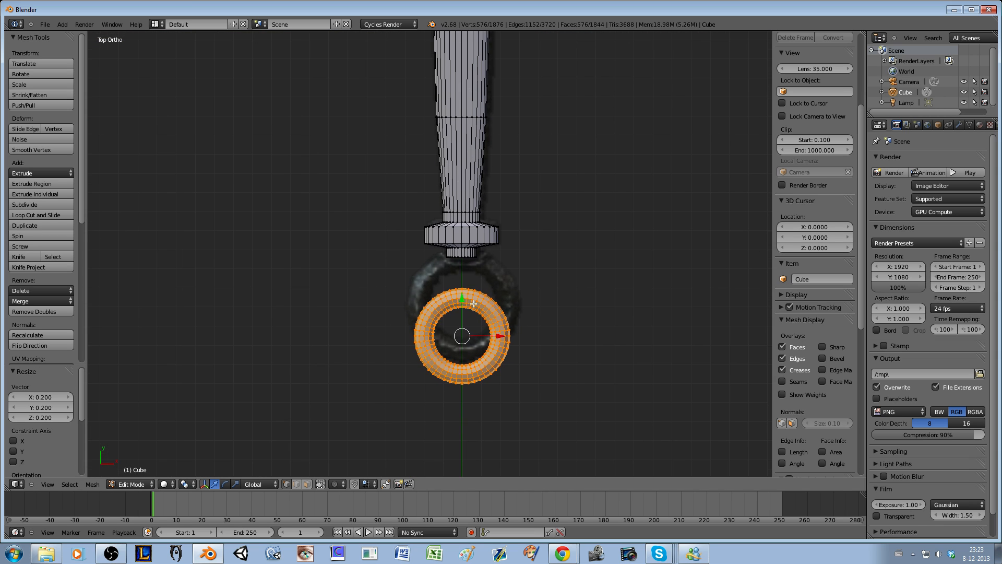
pyautogui.press('g')
pyautogui.press('y')
pyautogui.click(461, 271)
pyautogui.press('s')
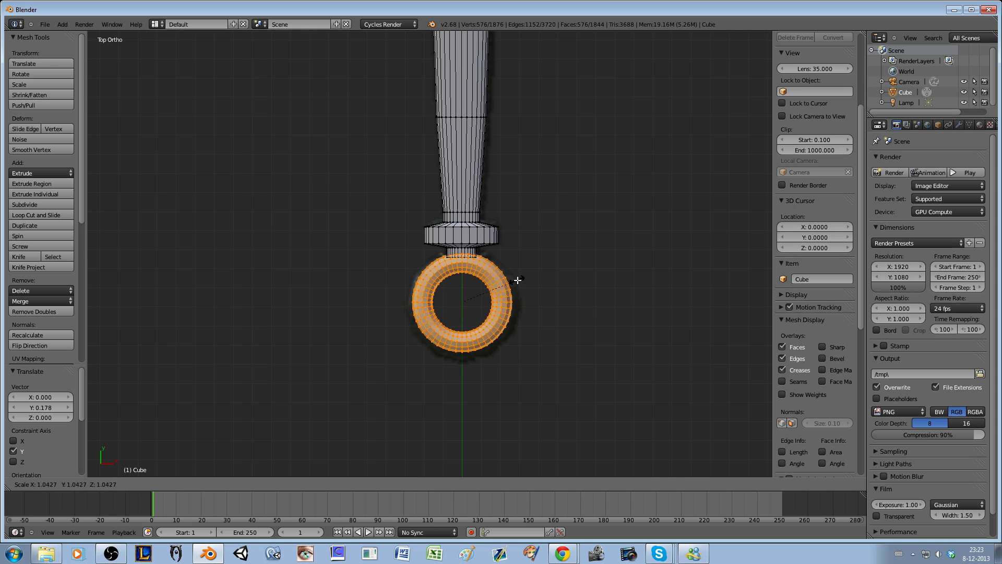
pyautogui.click(519, 280)
pyautogui.press('g')
pyautogui.press('y')
pyautogui.click(461, 273)
# Step: Examine from the side, front and above how the torus ring meets the end of the grip
pyautogui.moveTo(470, 276); pyautogui.dragTo(543, 270, button='middle')
pyautogui.press('KP_3')
pyautogui.scroll(-8, 544, 275)
pyautogui.keyDown('shift'); pyautogui.moveTo(362, 198); pyautogui.dragTo(430, 33, button='middle'); pyautogui.keyUp('shift')
pyautogui.scroll(6, 534, 340)
pyautogui.scroll(3, 423, 278)
pyautogui.keyDown('shift'); pyautogui.moveTo(542, 286); pyautogui.dragTo(411, 287, button='middle'); pyautogui.keyUp('shift')
pyautogui.scroll(3, 449, 286)
pyautogui.scroll(2, 415, 289)
pyautogui.press('KP_1')
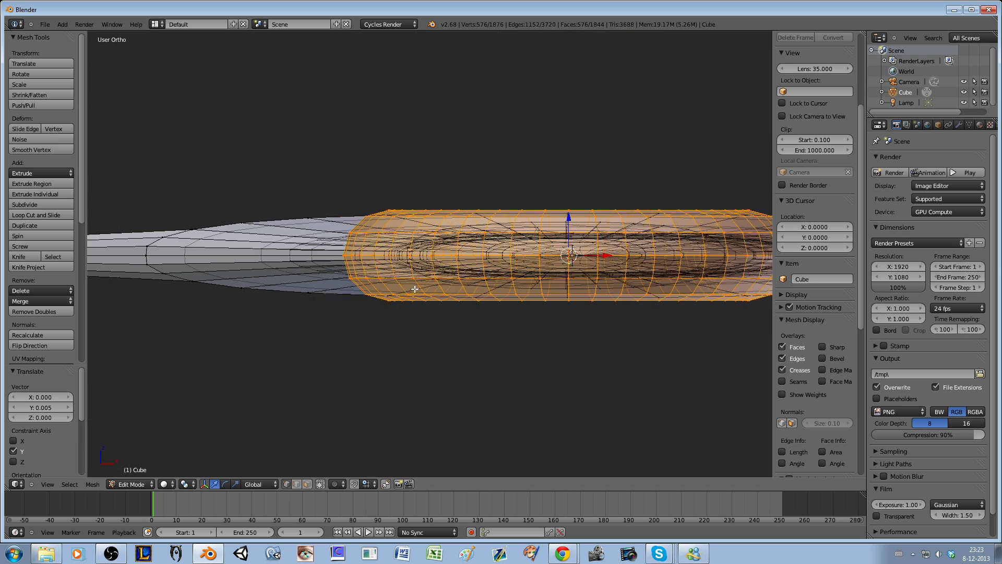
pyautogui.press('KP_7')
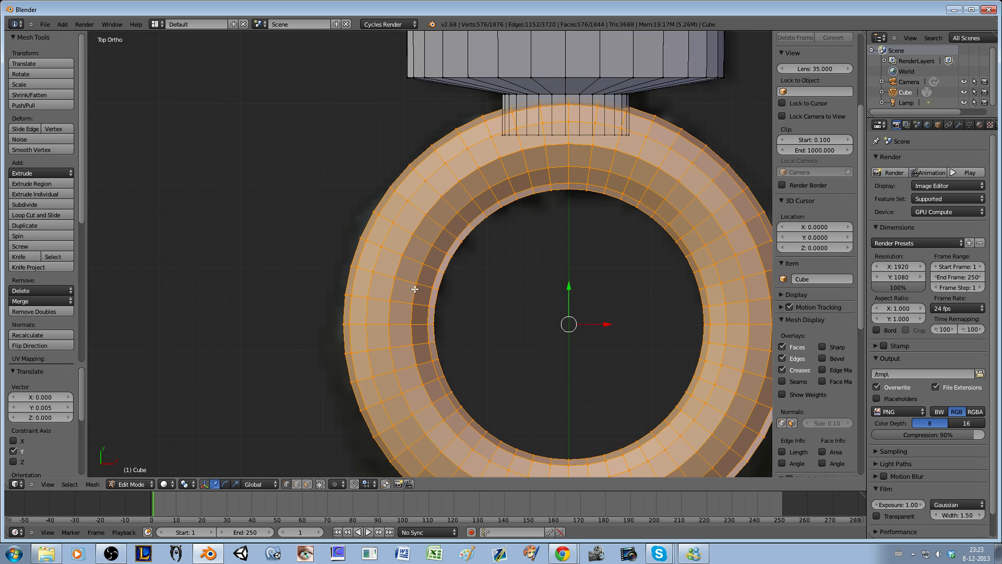
pyautogui.scroll(-9, 415, 287)
pyautogui.scroll(-3, 429, 218)
# Step: Preview the complete sword in Object Mode through the camera with Rendered shading and return to Solid shading
pyautogui.press('KP_0')
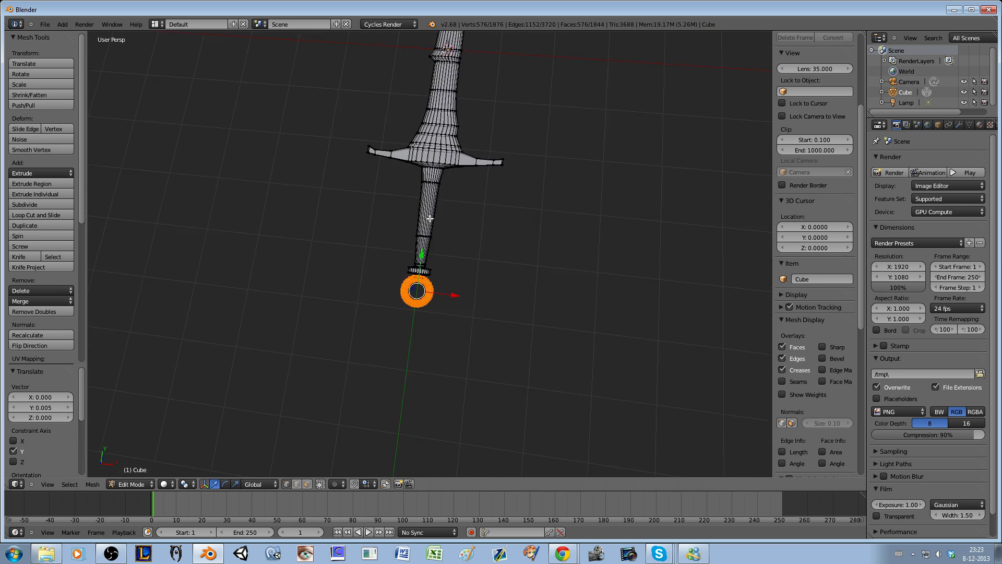
pyautogui.scroll(-3, 429, 219)
pyautogui.scroll(2, 305, 393)
pyautogui.press('Tab')
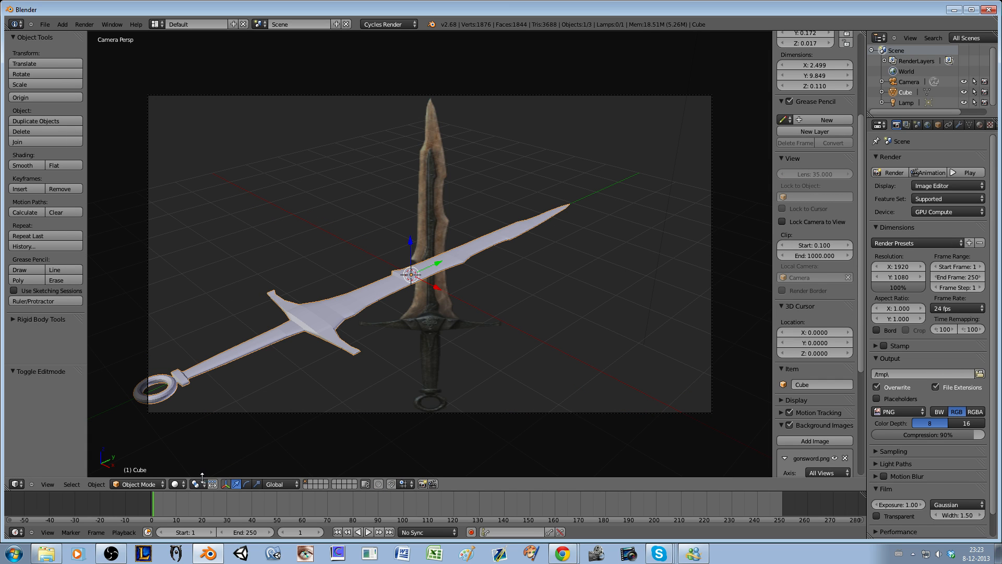
pyautogui.click(180, 484)
pyautogui.click(208, 419)
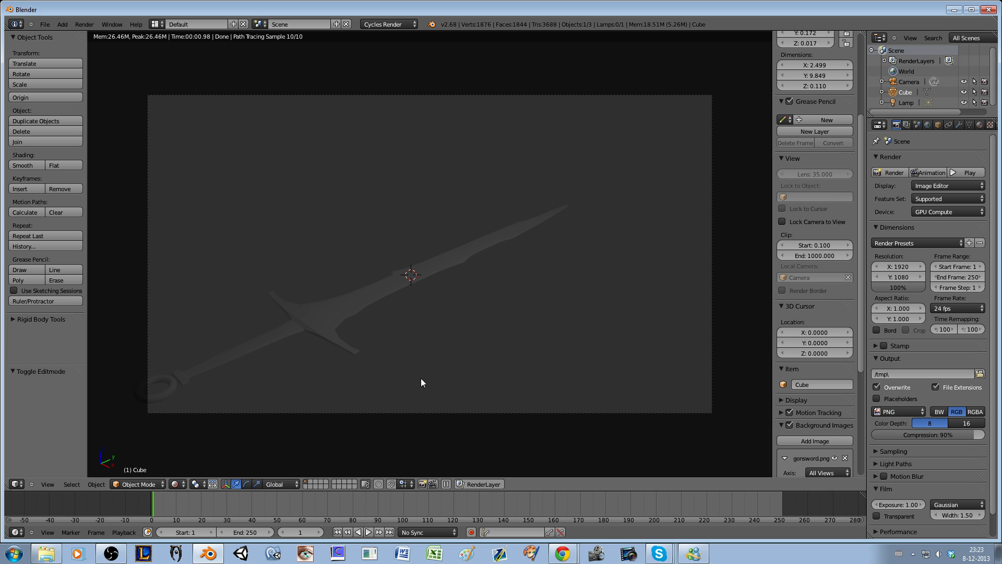
pyautogui.click(183, 483)
pyautogui.click(198, 450)
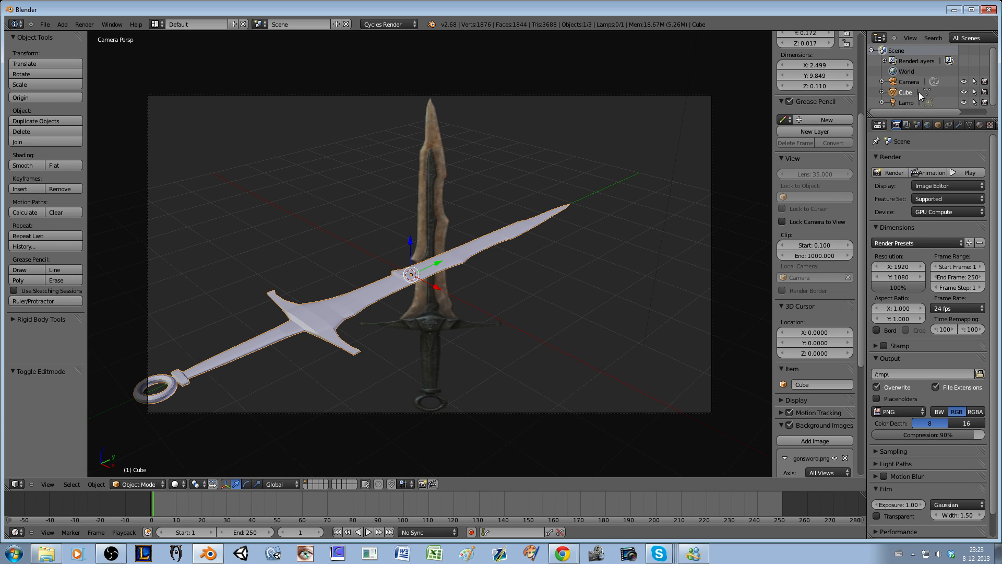
# Step: Change the scene's lamp type to Sun
pyautogui.click(907, 102)
pyautogui.click(958, 125)
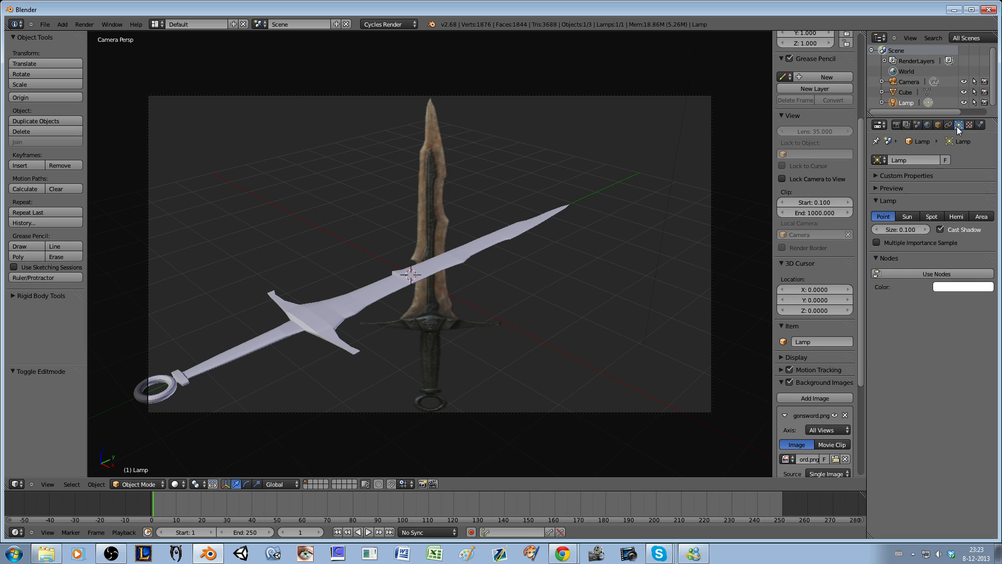
pyautogui.click(910, 216)
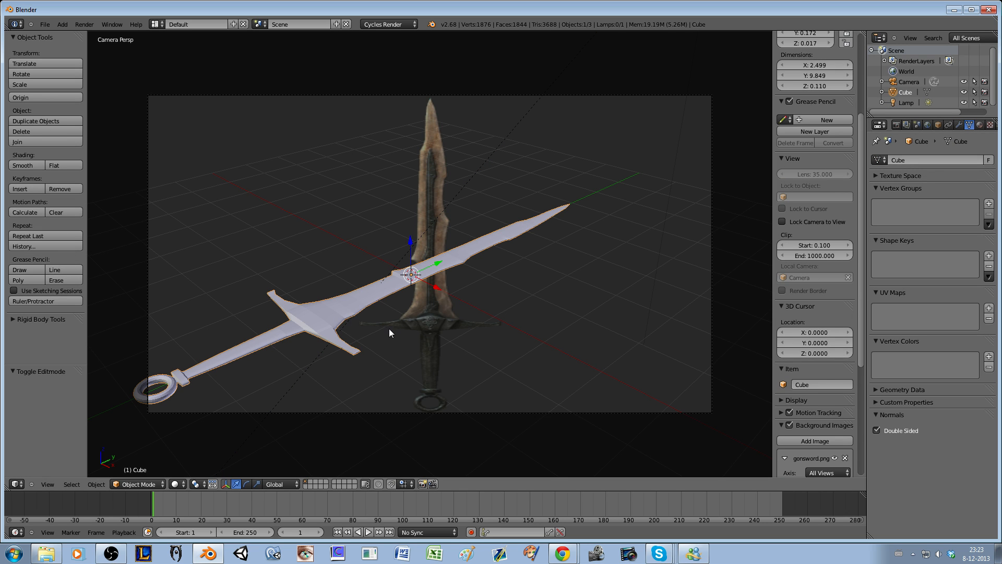
# Step: Add a ground plane under the sword and scale it up by 4.628 and again by 2.723
pyautogui.hotkey('shift', 'a')
pyautogui.moveTo(374, 321)
pyautogui.click(436, 328)
pyautogui.press('s')
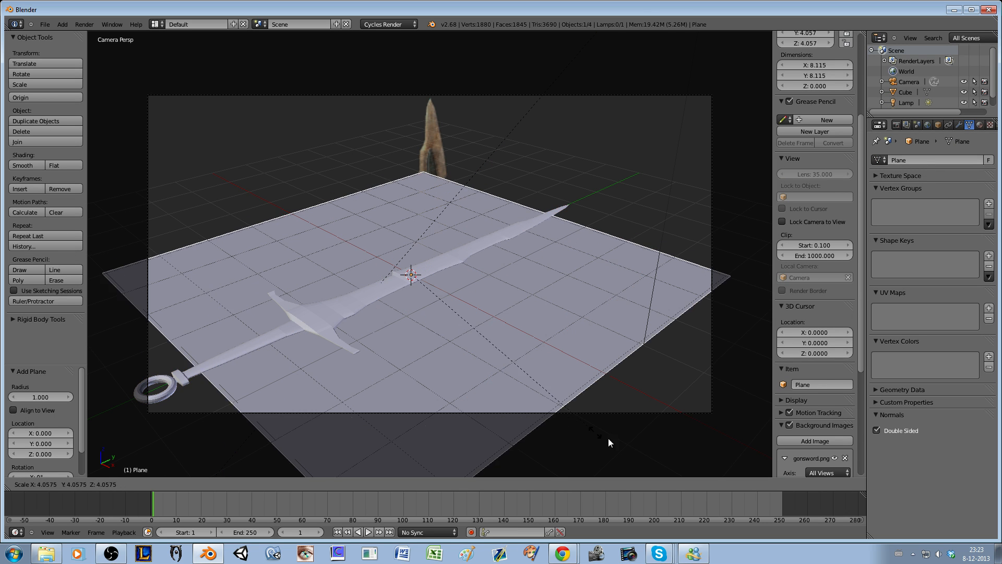
pyautogui.click(503, 355)
pyautogui.press('s')
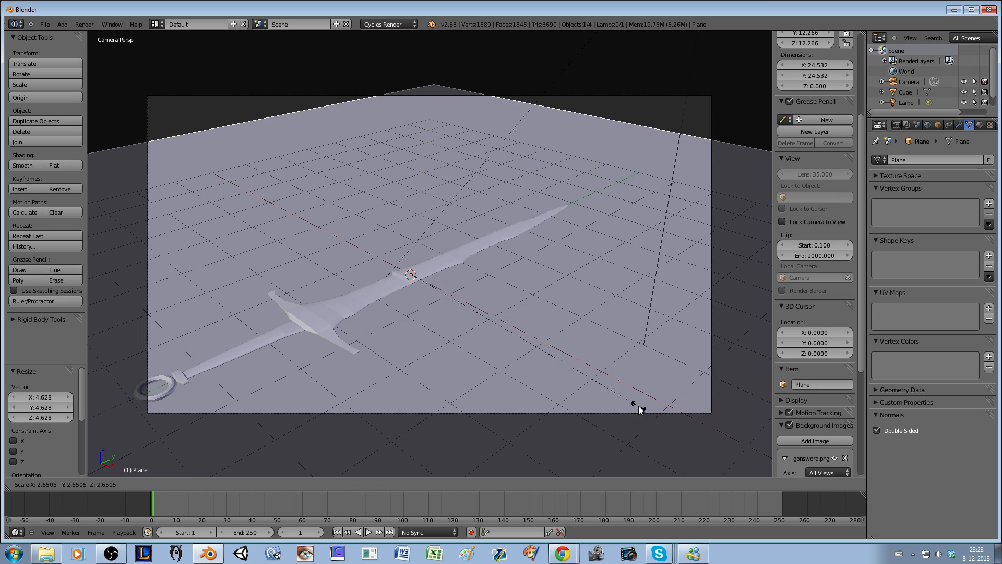
pyautogui.click(619, 396)
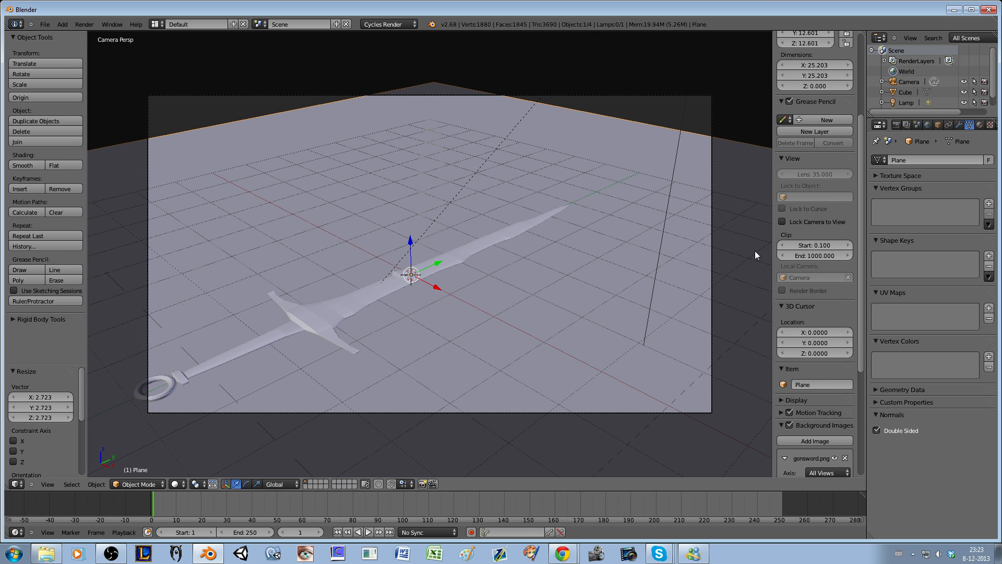
# Step: Give the plane a new material with a Glossy BSDF surface in light blue
pyautogui.click(979, 124)
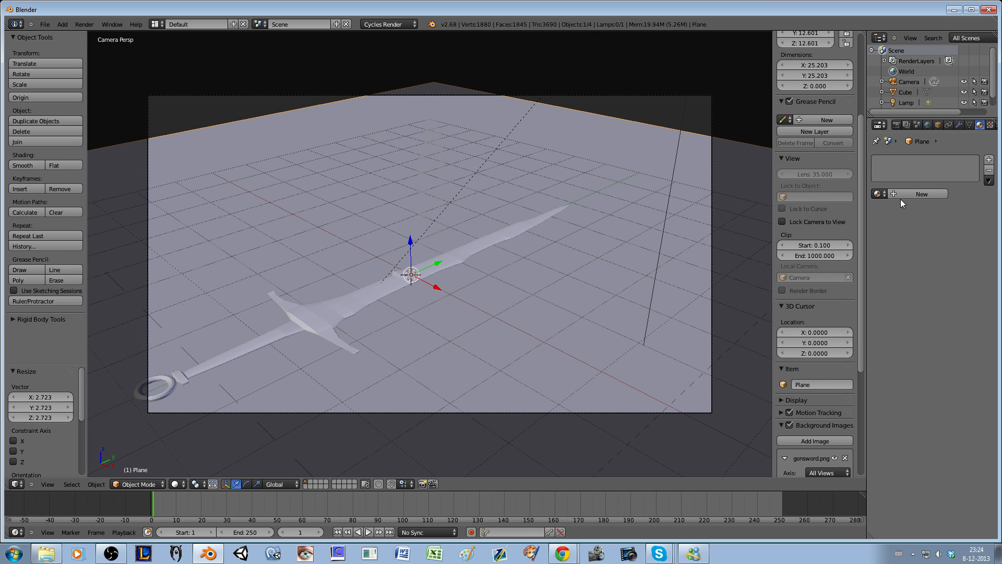
pyautogui.click(913, 196)
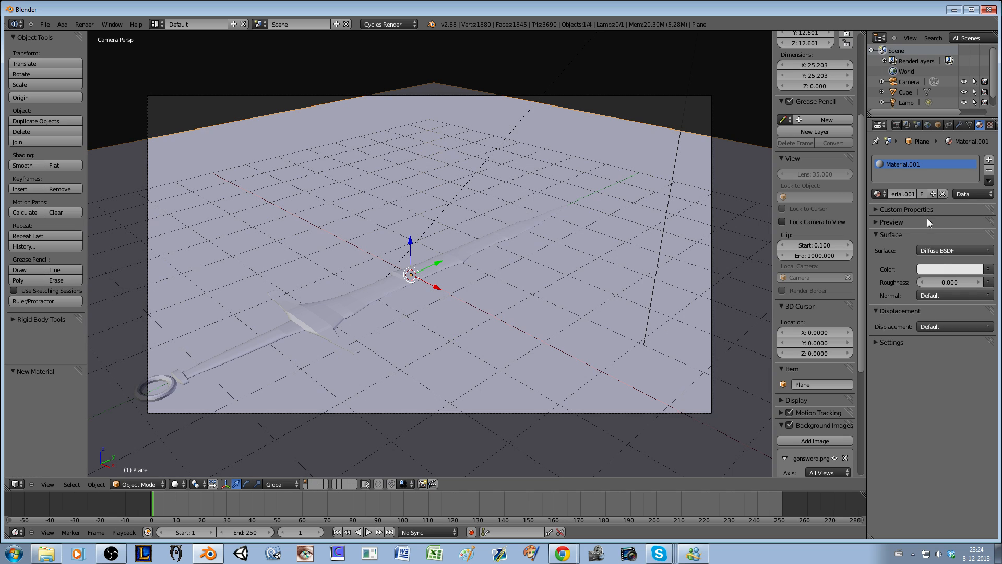
pyautogui.click(941, 267)
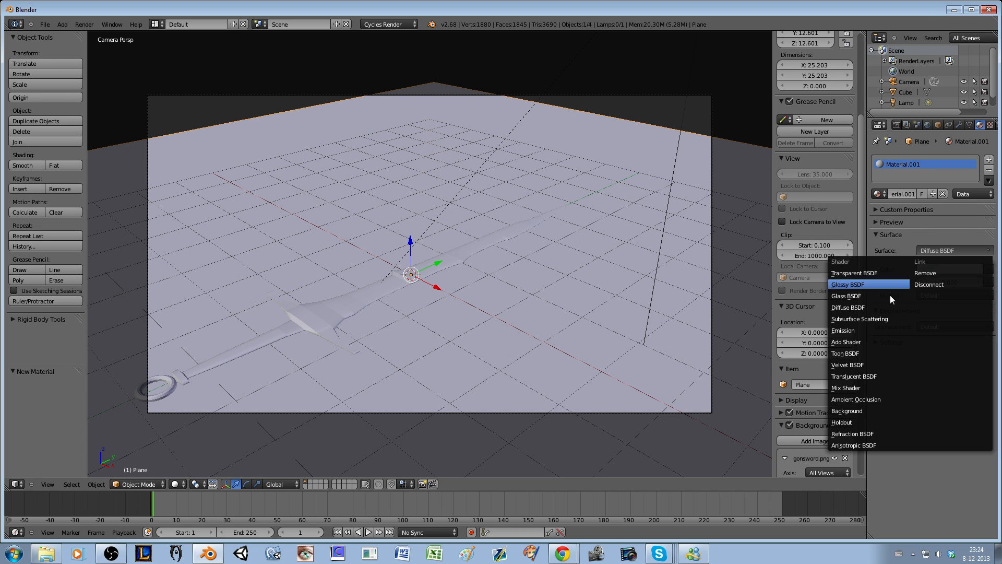
pyautogui.click(865, 284)
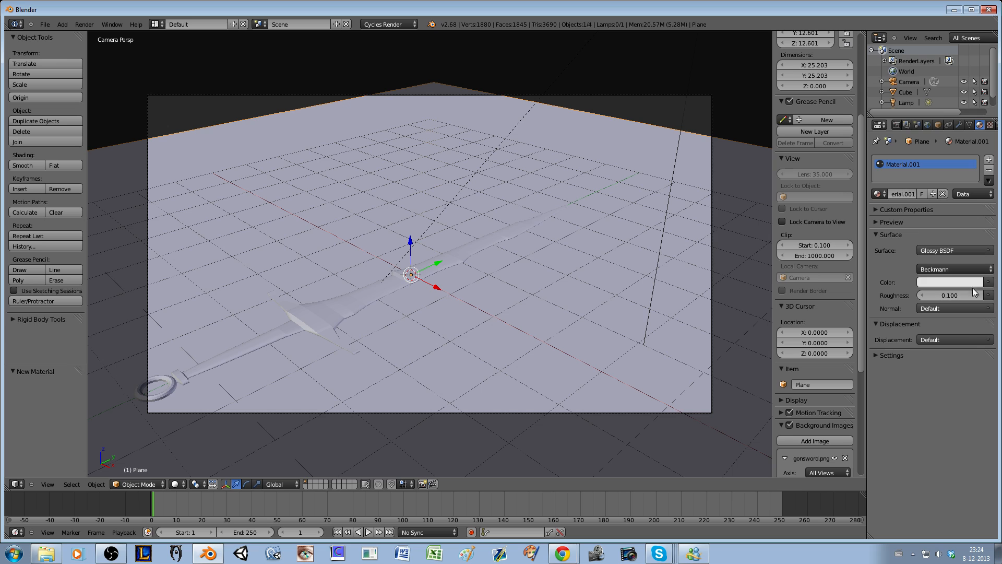
pyautogui.click(961, 282)
pyautogui.moveTo(927, 158); pyautogui.dragTo(929, 155)
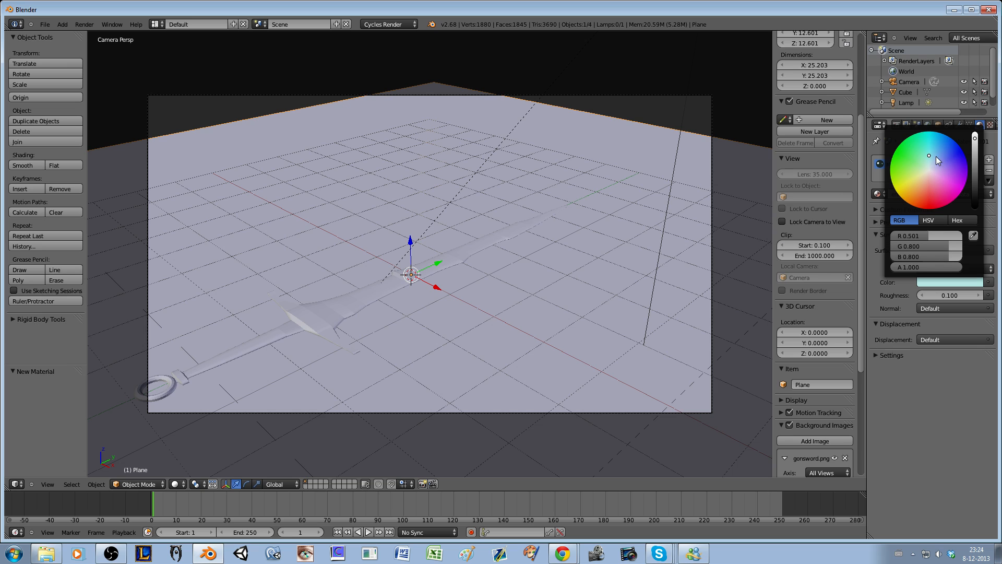
pyautogui.click(932, 154)
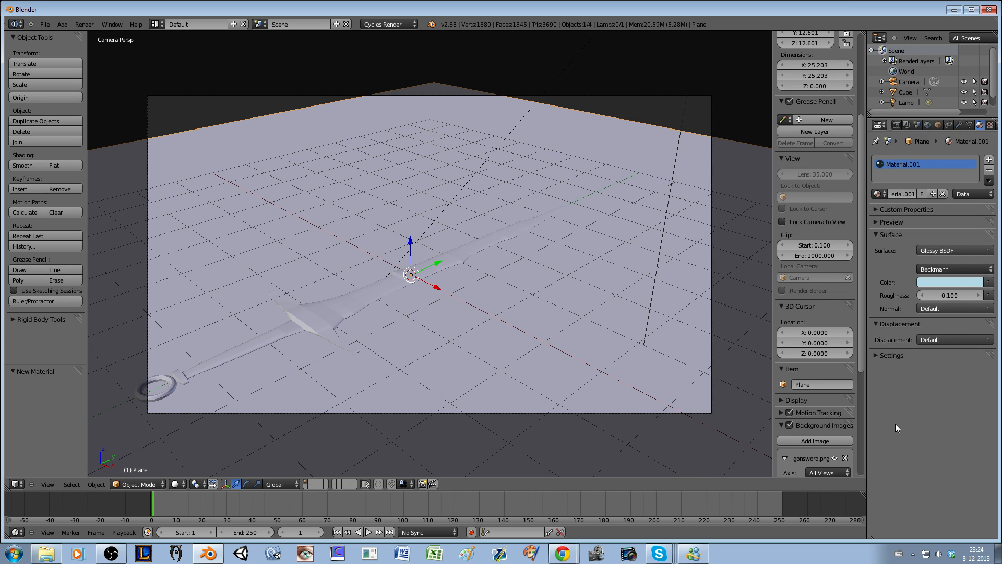
# Step: Preview the sword on the glossy plane with Rendered shading, select the sword and return to Solid shading in right view
pyautogui.scroll(-2, 503, 309)
pyautogui.click(176, 484)
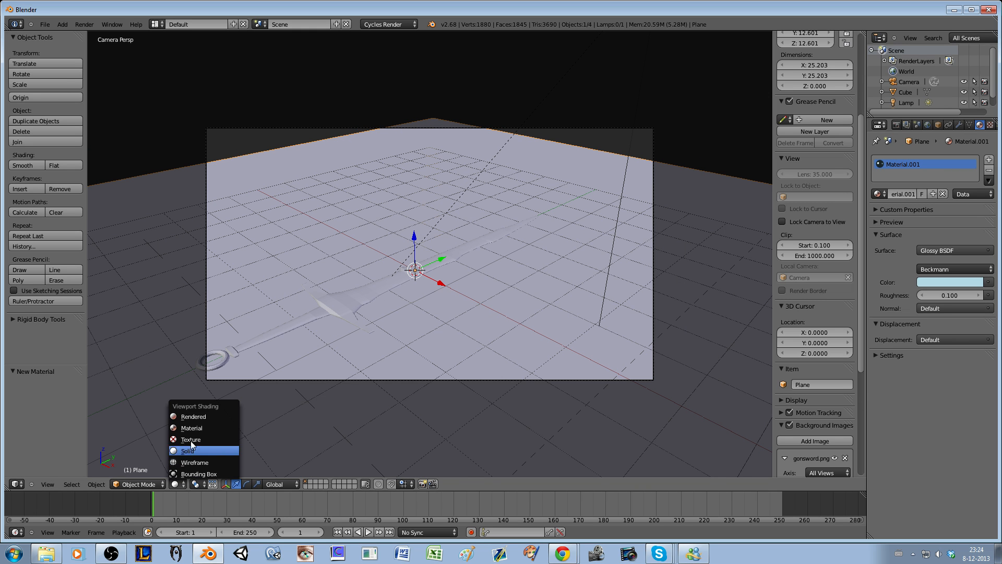
pyautogui.click(208, 416)
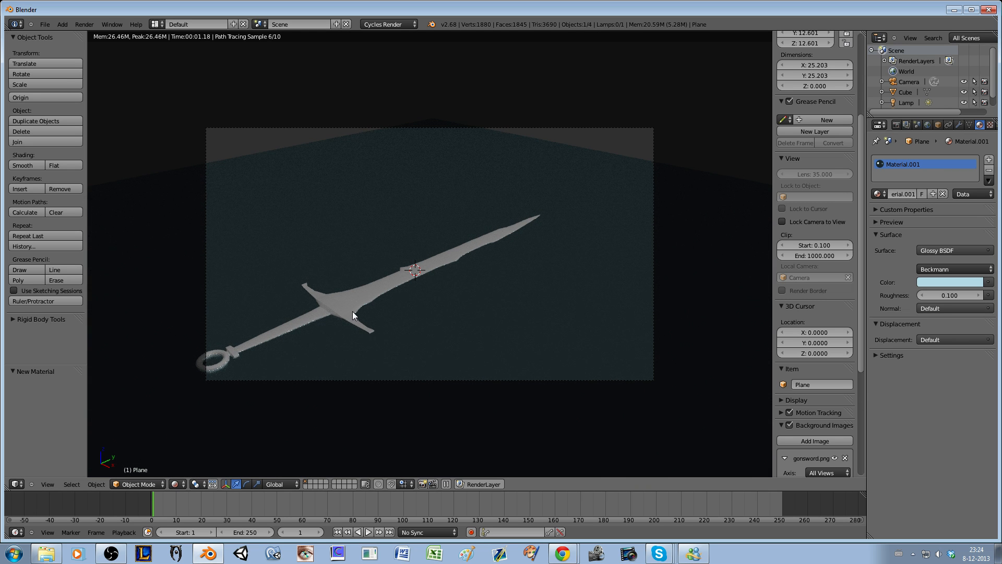
pyautogui.rightClick(334, 307)
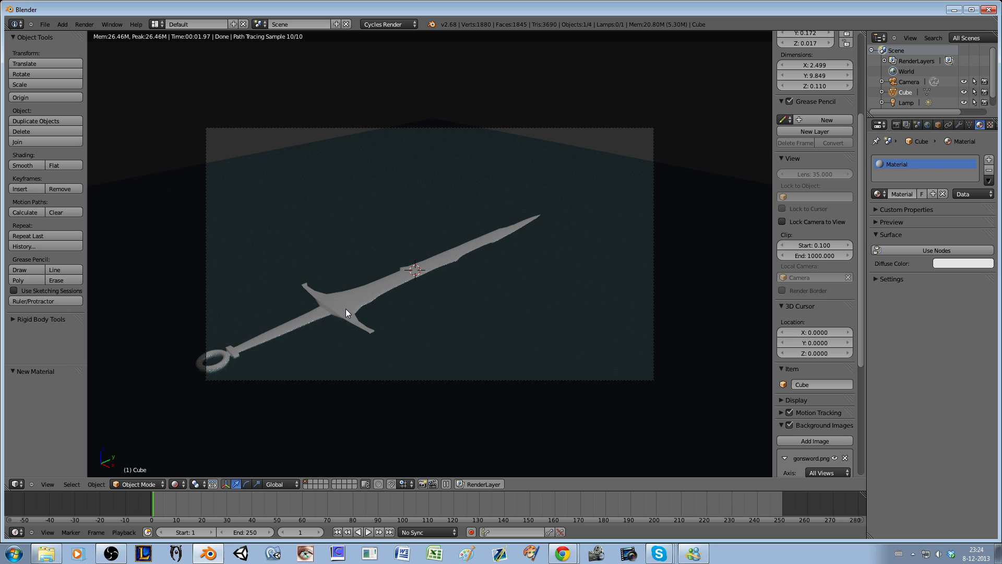
pyautogui.press('KP_3')
pyautogui.click(175, 485)
pyautogui.click(194, 461)
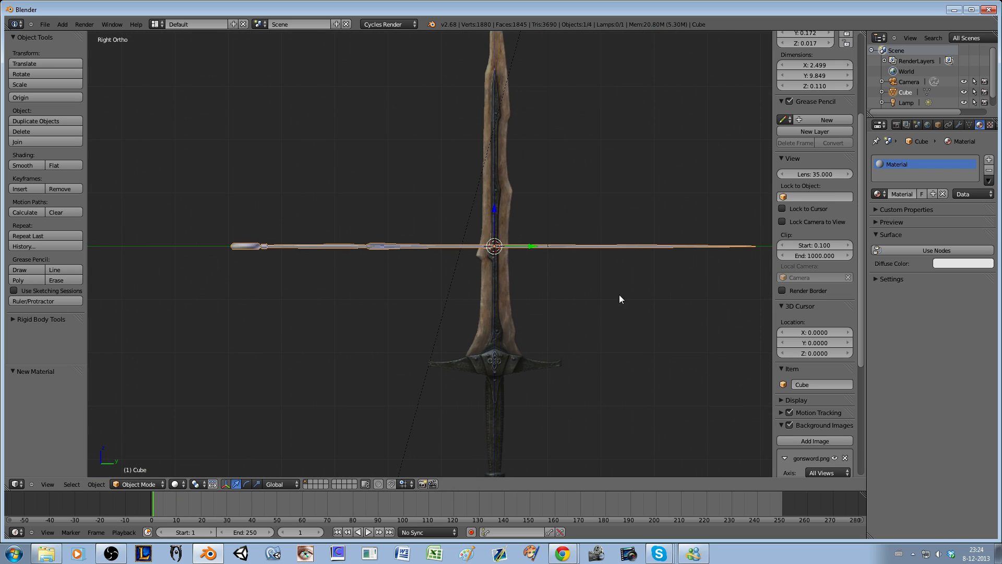
# Step: Raise the sword 0.066 along Z above the plane and check its clearance from several angles
pyautogui.scroll(-1, 908, 104)
pyautogui.click(906, 103)
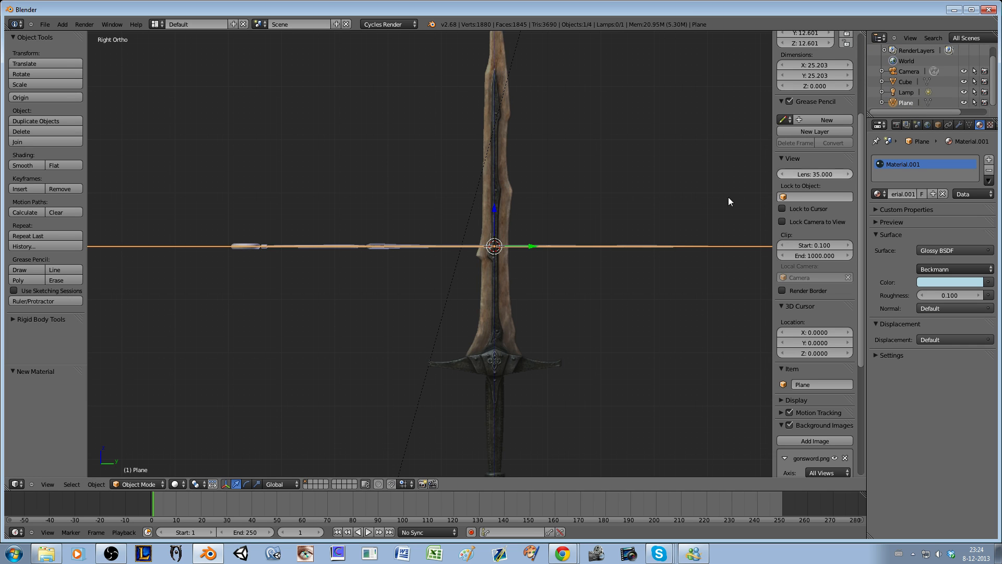
pyautogui.scroll(4, 358, 253)
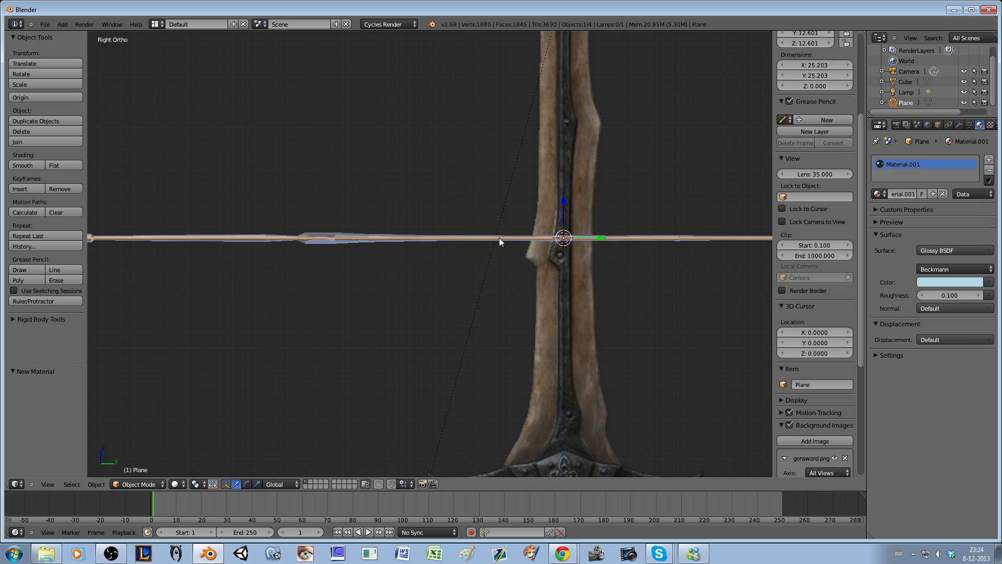
pyautogui.rightClick(351, 238)
pyautogui.moveTo(563, 225); pyautogui.dragTo(561, 214)
pyautogui.scroll(-4, 562, 218)
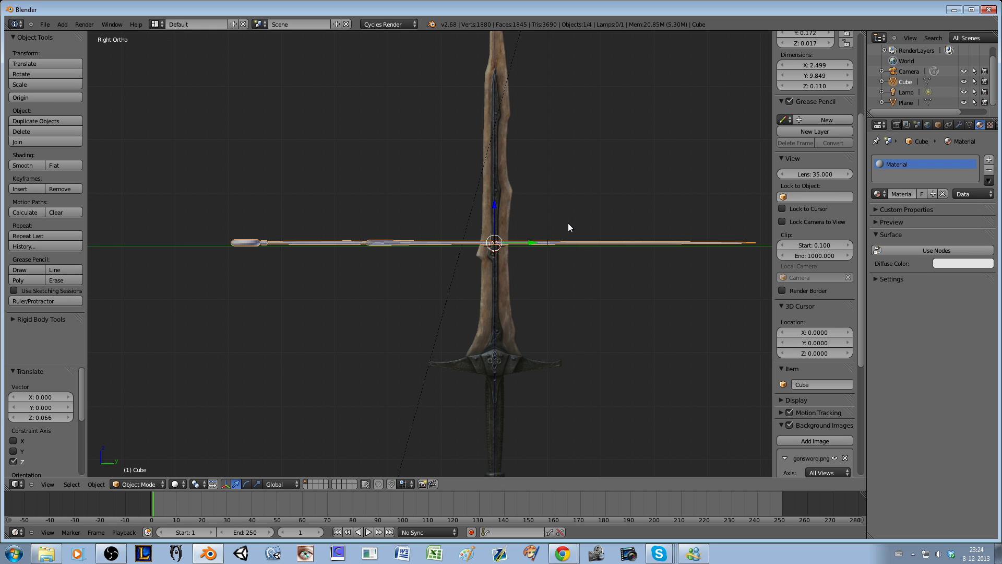
pyautogui.moveTo(567, 223); pyautogui.dragTo(616, 291, button='middle')
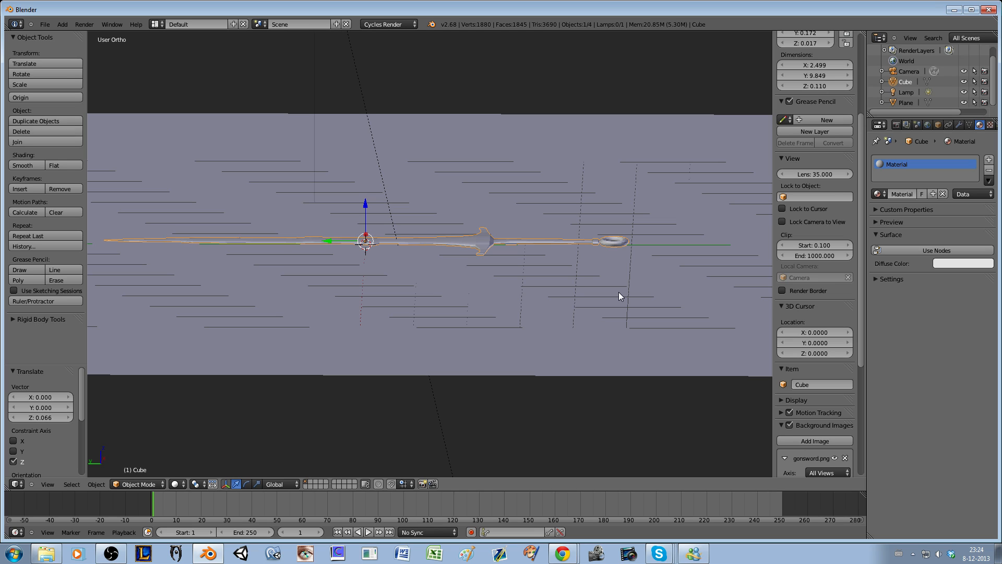
pyautogui.moveTo(619, 296); pyautogui.dragTo(505, 323, button='middle')
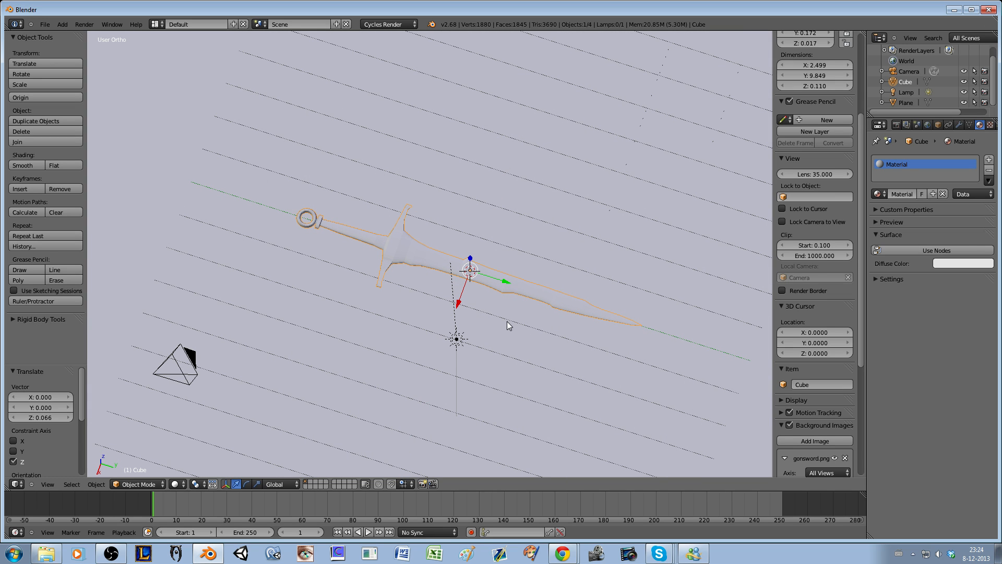
pyautogui.press('KP_3')
pyautogui.scroll(5, 506, 313)
pyautogui.keyDown('shift'); pyautogui.moveTo(523, 294); pyautogui.dragTo(496, 296, button='middle'); pyautogui.keyUp('shift')
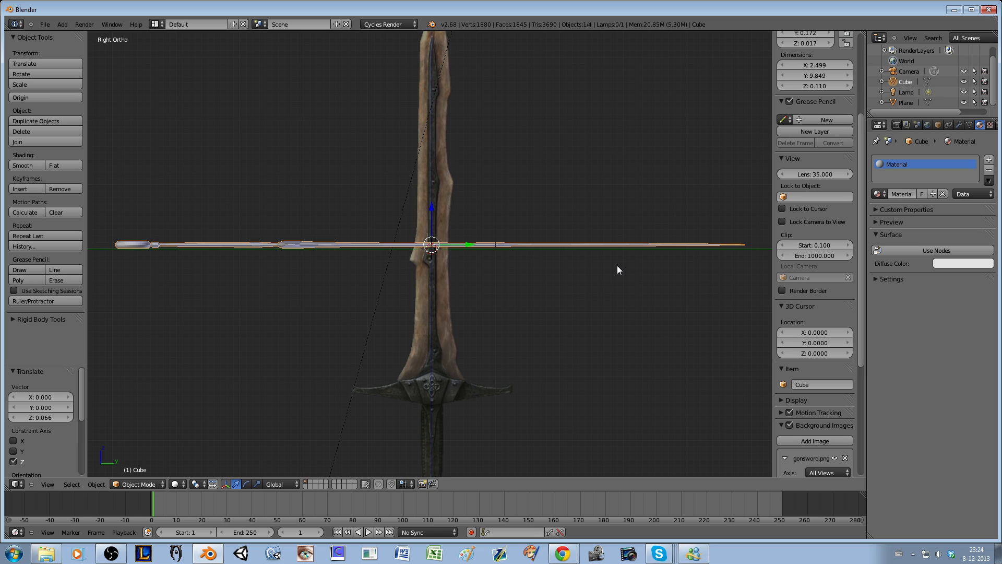
# Step: Rotate the sword 0.4° in the right view so the blade tip tilts down toward the ground plane
pyautogui.press('r')
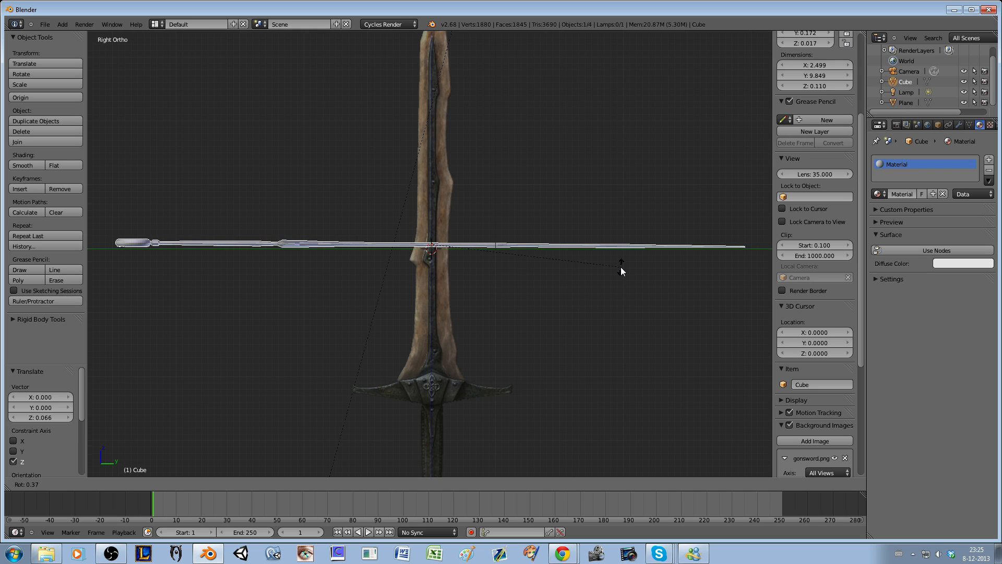
pyautogui.click(621, 268)
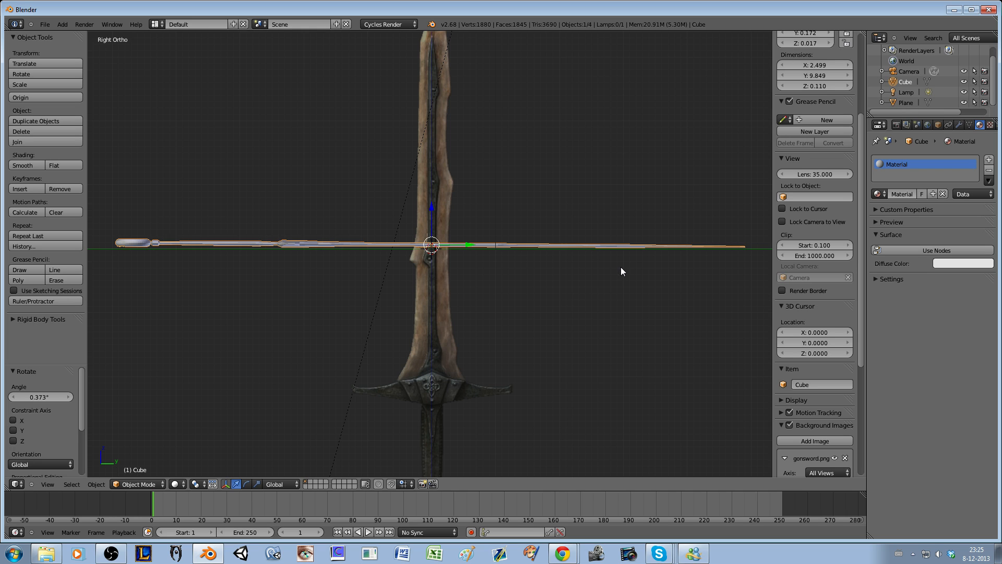
pyautogui.click(38, 395)
pyautogui.write('0.4')
pyautogui.press('Return')
# Step: Lower the sword 0.019 along Z so it rests on the ground plane, and check the contact along the blade
pyautogui.scroll(3, 109, 330)
pyautogui.press('g')
pyautogui.press('z')
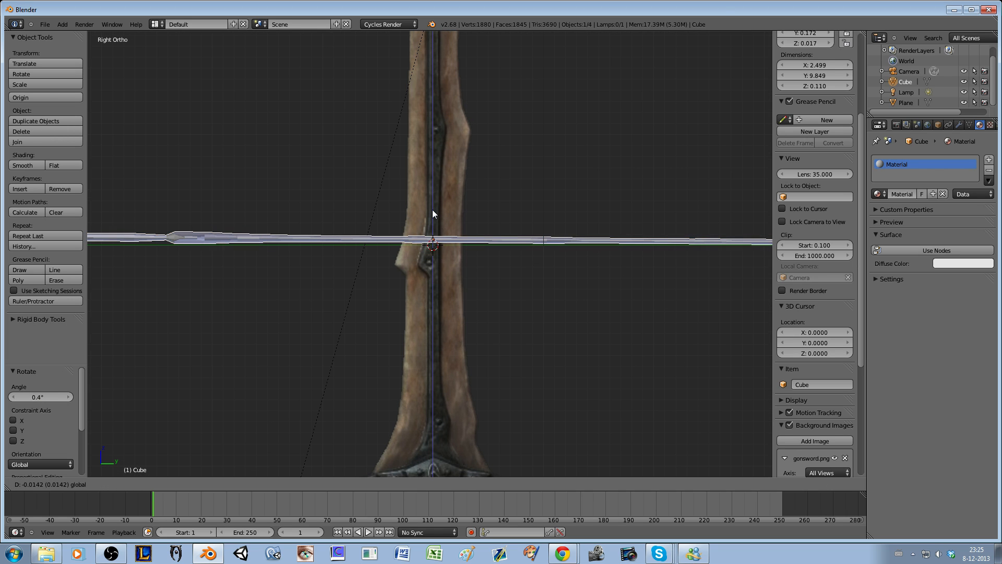
pyautogui.click(432, 208)
pyautogui.keyDown('ctrl'); pyautogui.scroll(-6, 447, 300); pyautogui.keyUp('ctrl')
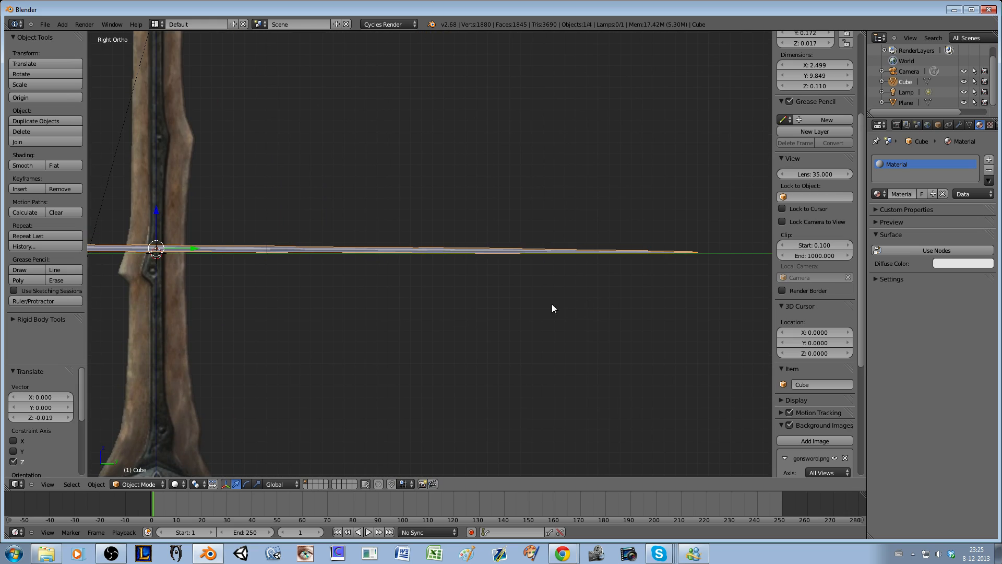
pyautogui.moveTo(339, 277); pyautogui.dragTo(506, 340, button='middle')
pyautogui.scroll(-6, 521, 326)
# Step: Look through the camera and move the sword 1.456 along Y so it fits inside the camera frame
pyautogui.press('KP_0')
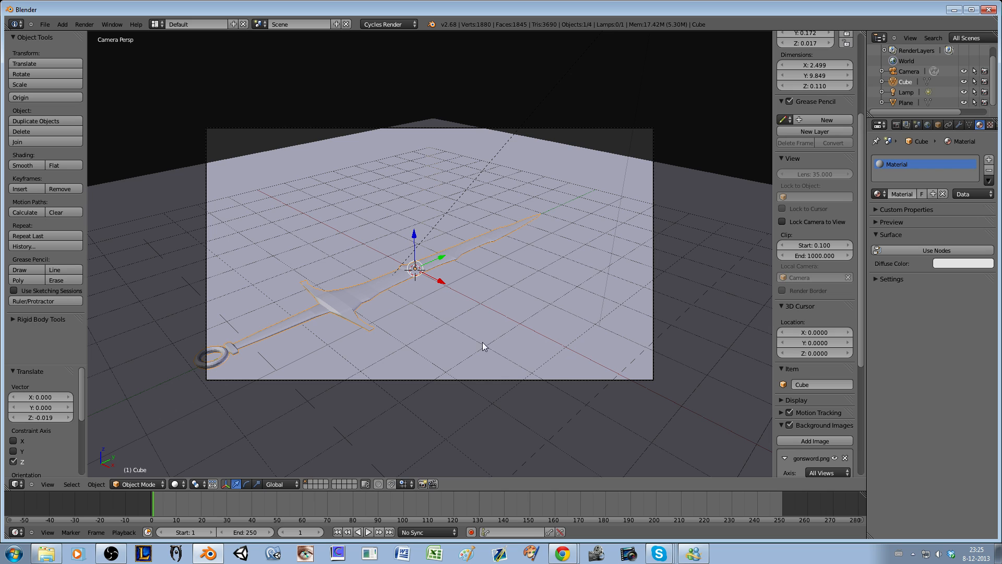
pyautogui.press('g')
pyautogui.press('y')
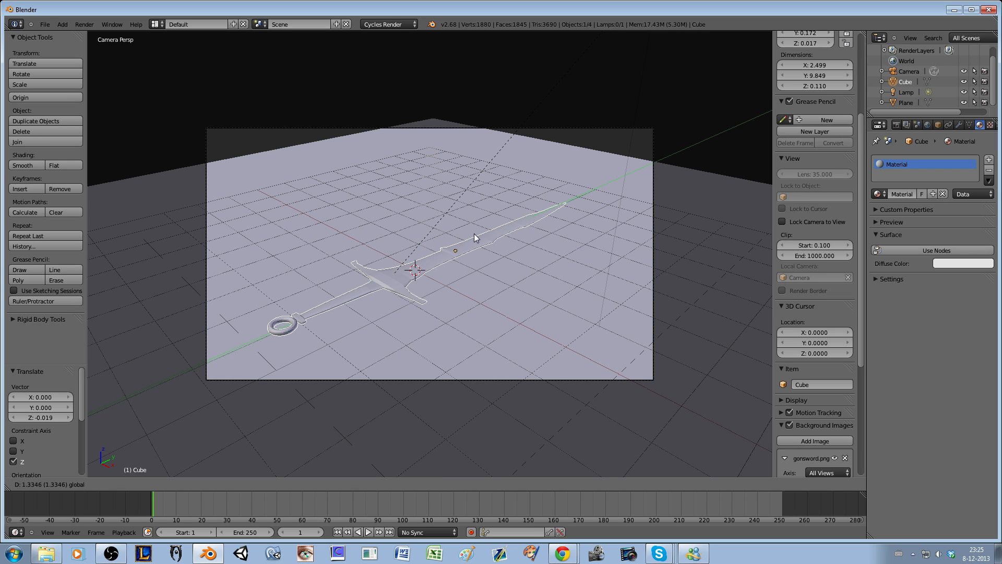
pyautogui.click(478, 236)
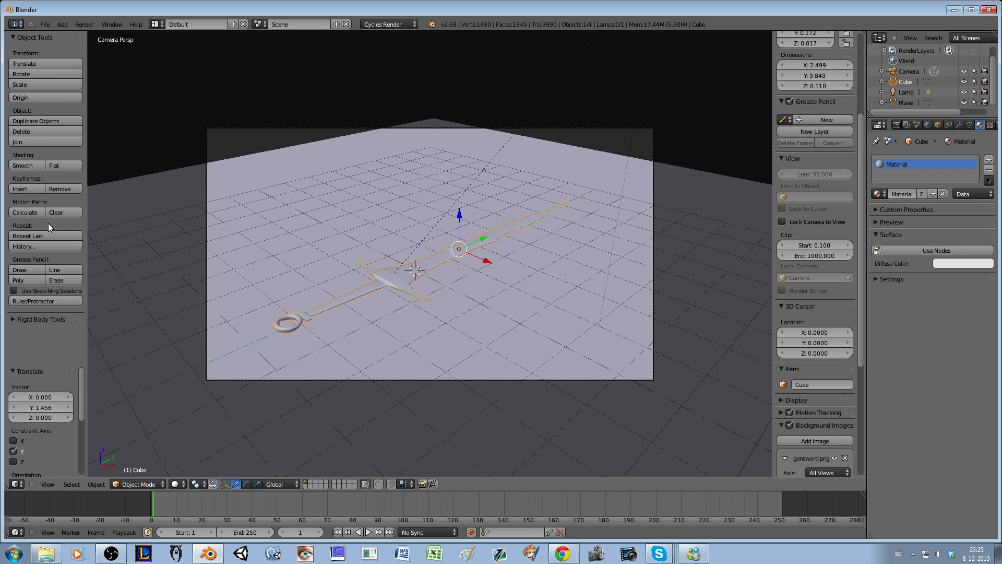
# Step: Shade the sword smooth and add a Subdivision Surface modifier with 2 view subdivisions
pyautogui.click(22, 165)
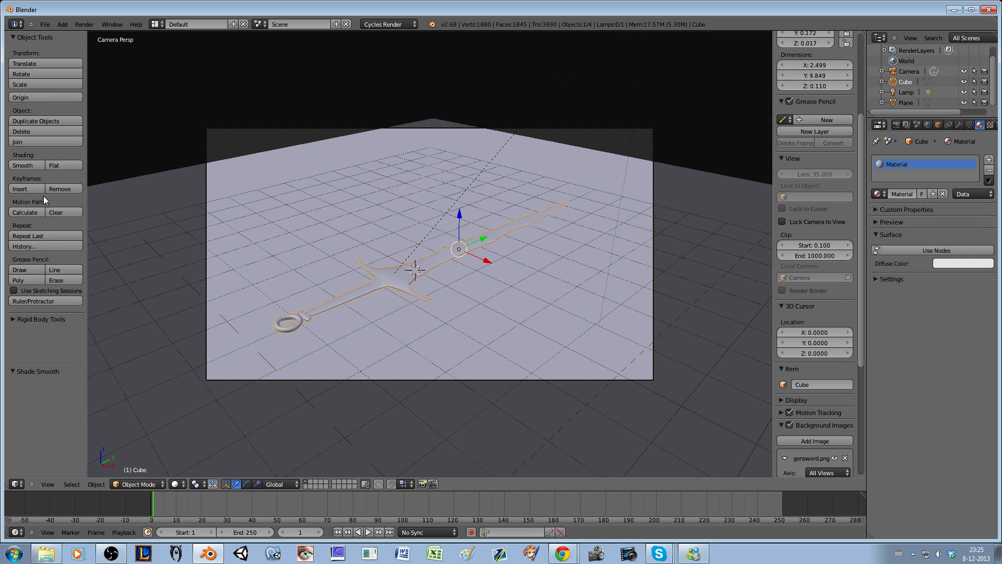
pyautogui.click(958, 124)
pyautogui.click(912, 160)
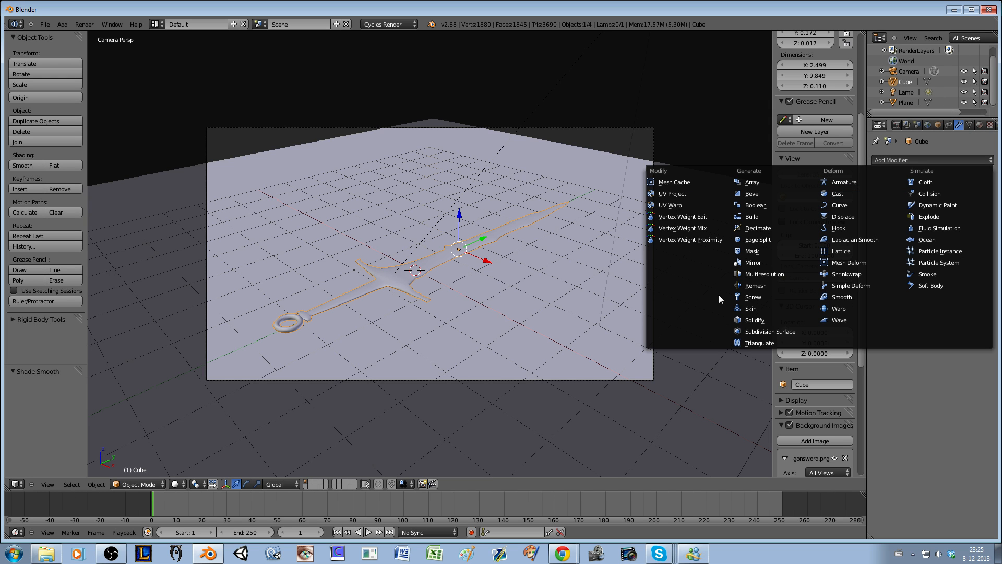
pyautogui.click(759, 330)
pyautogui.click(922, 231)
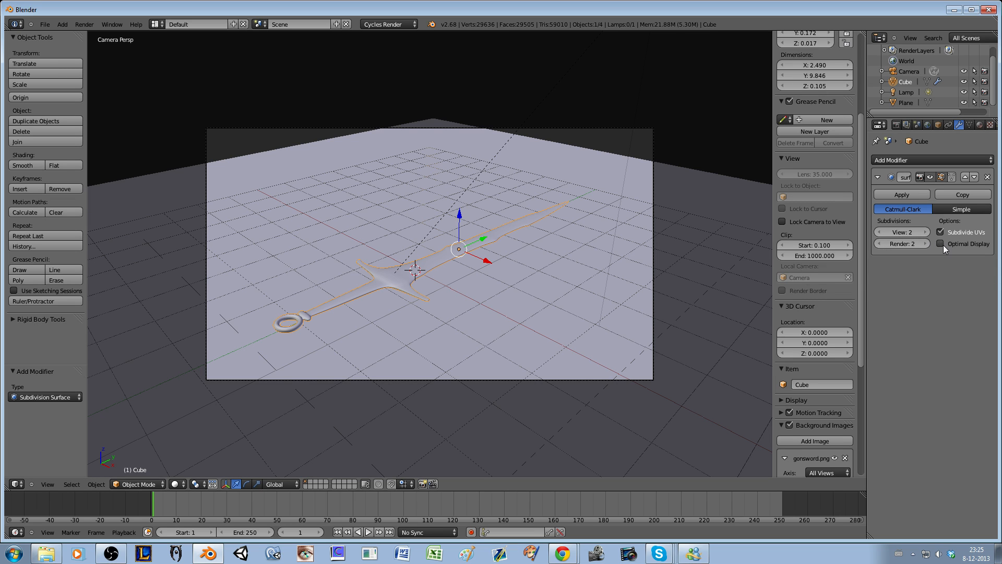
# Step: Preview the scene with Rendered shading and apply the sword's Subdivision Surface modifier
pyautogui.click(174, 483)
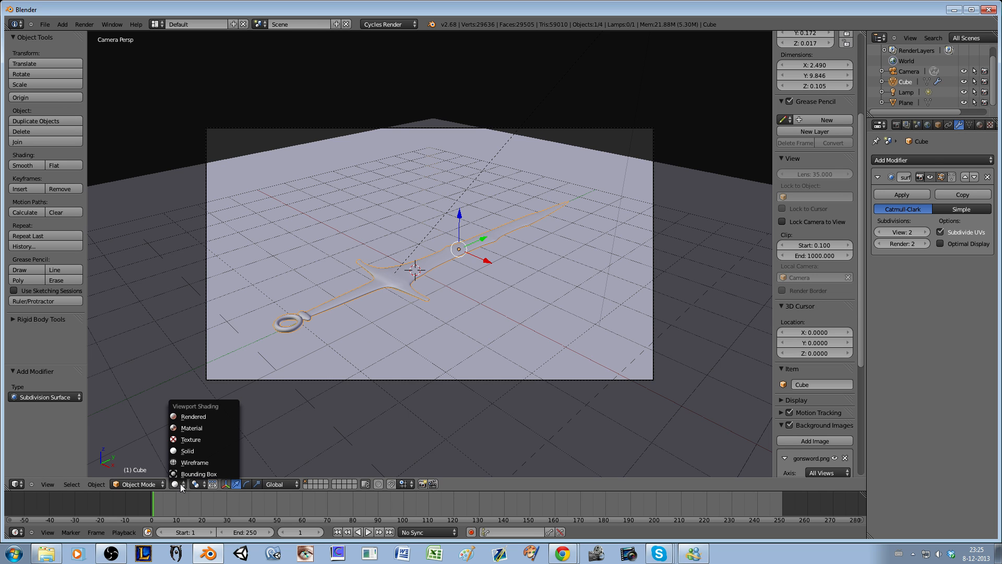
pyautogui.click(196, 414)
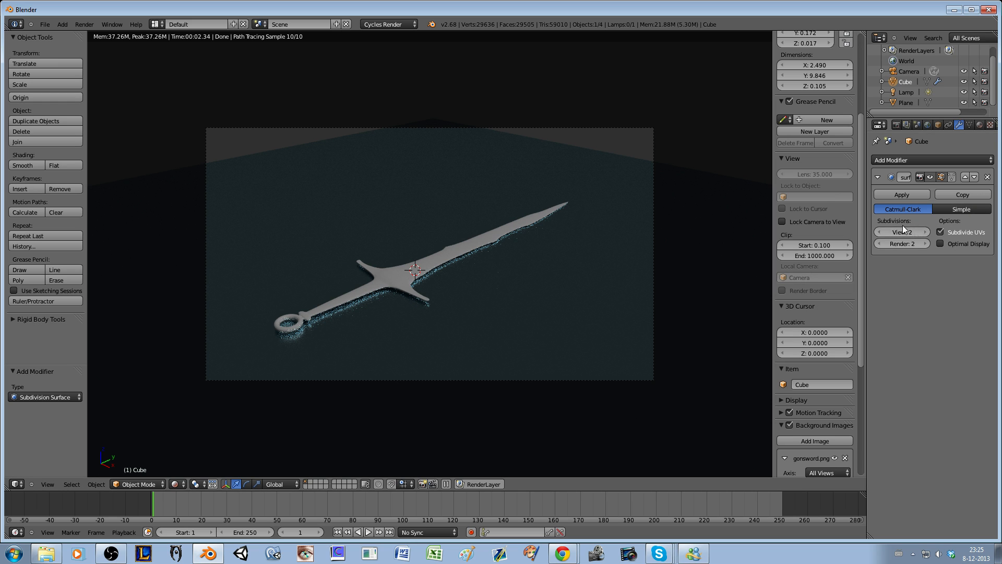
pyautogui.click(906, 92)
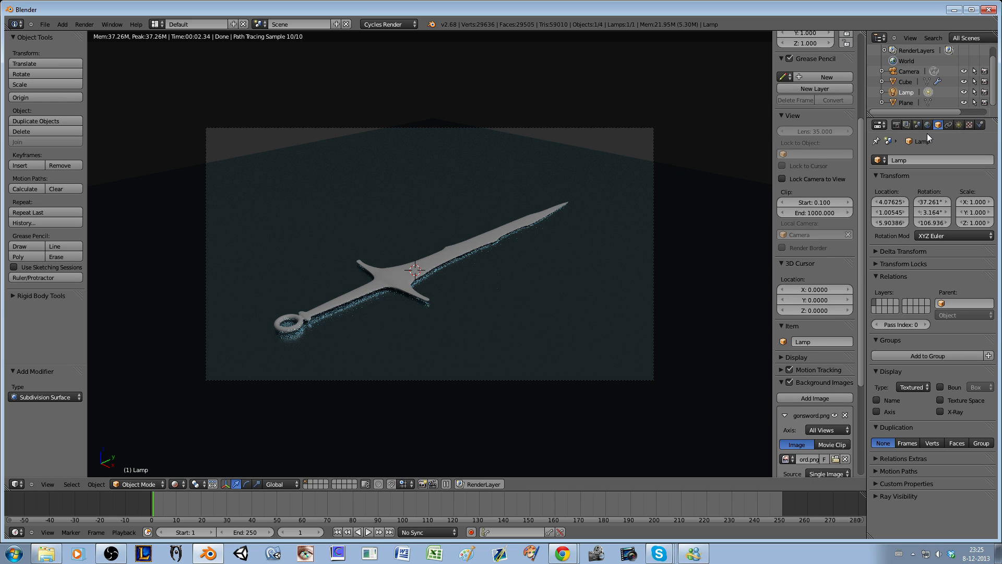
pyautogui.rightClick(486, 246)
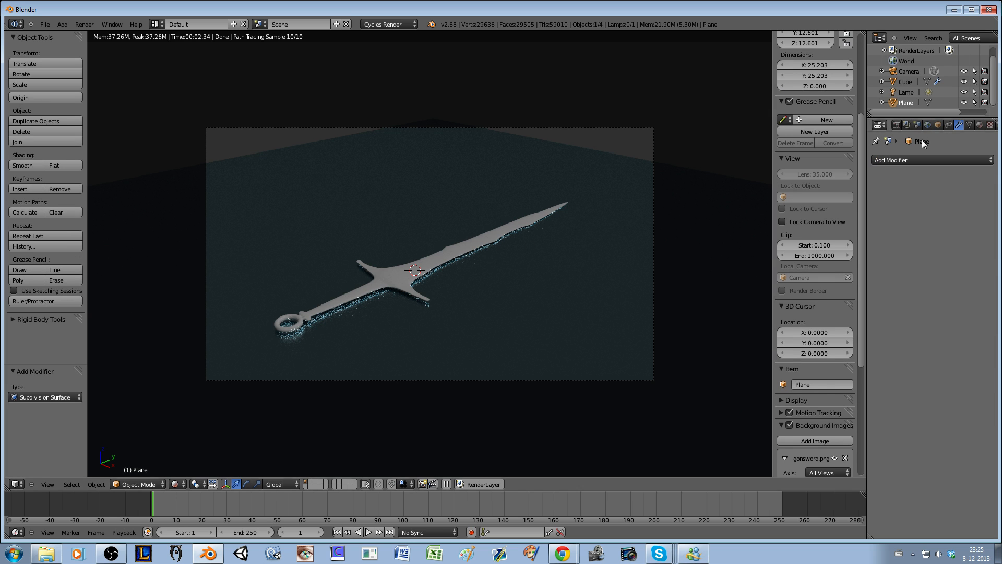
pyautogui.rightClick(403, 278)
pyautogui.click(909, 192)
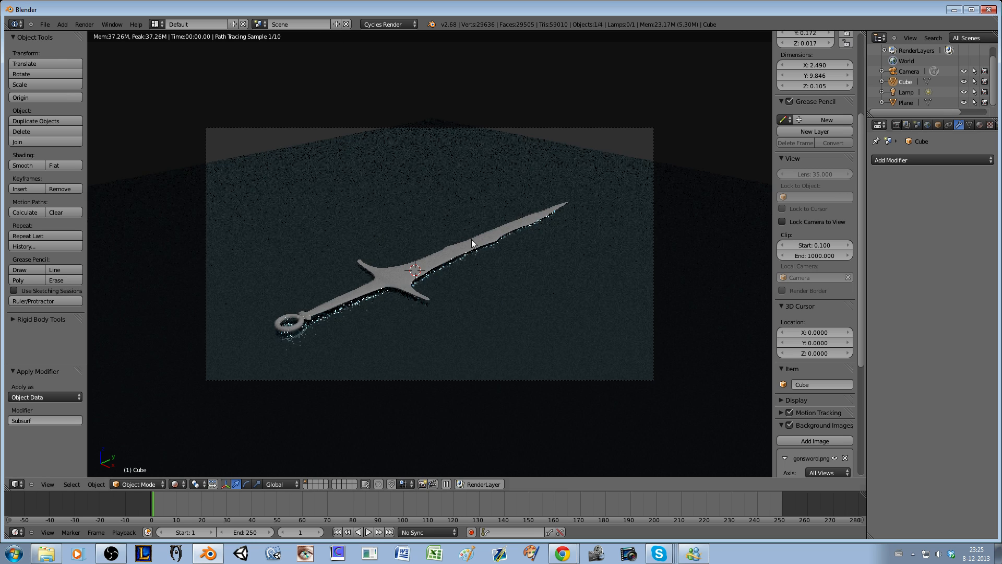
# Step: Remove the sword's existing material slot and give it a new Diffuse BSDF material
pyautogui.click(980, 124)
pyautogui.click(989, 170)
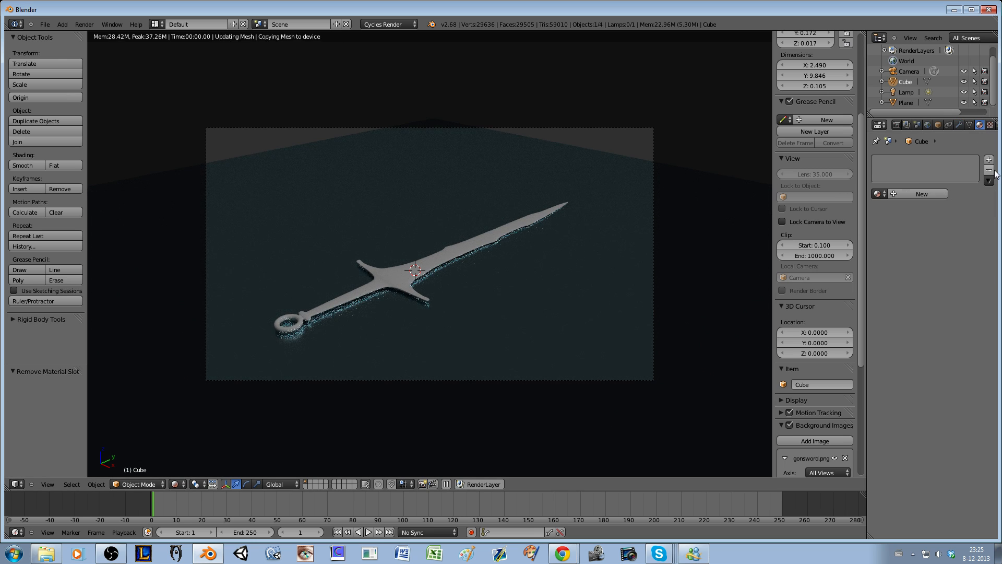
pyautogui.click(921, 194)
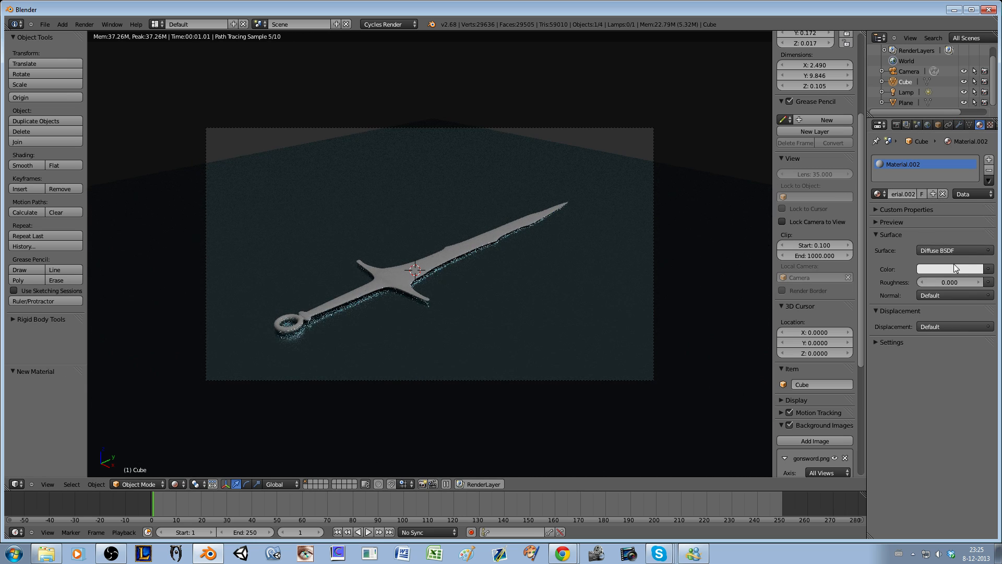
# Step: Use an Image Texture for the diffuse color and load Dragonsword.png from the Swords folder
pyautogui.click(988, 269)
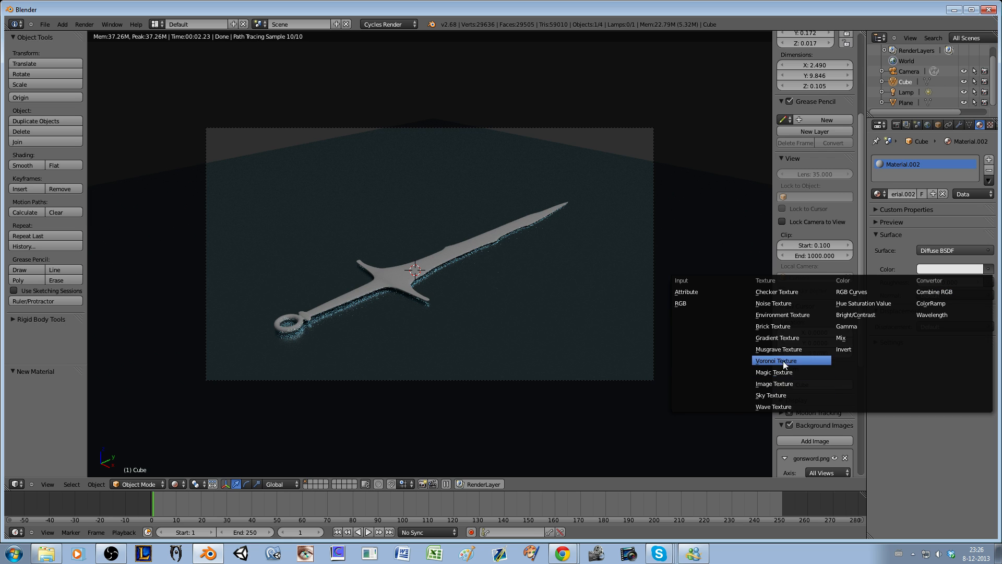
pyautogui.click(781, 382)
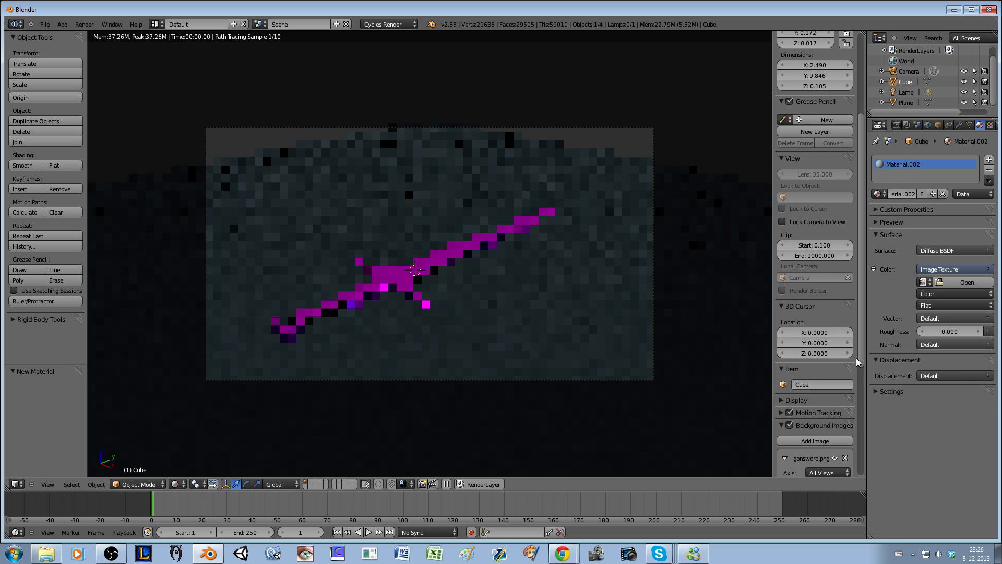
pyautogui.click(972, 282)
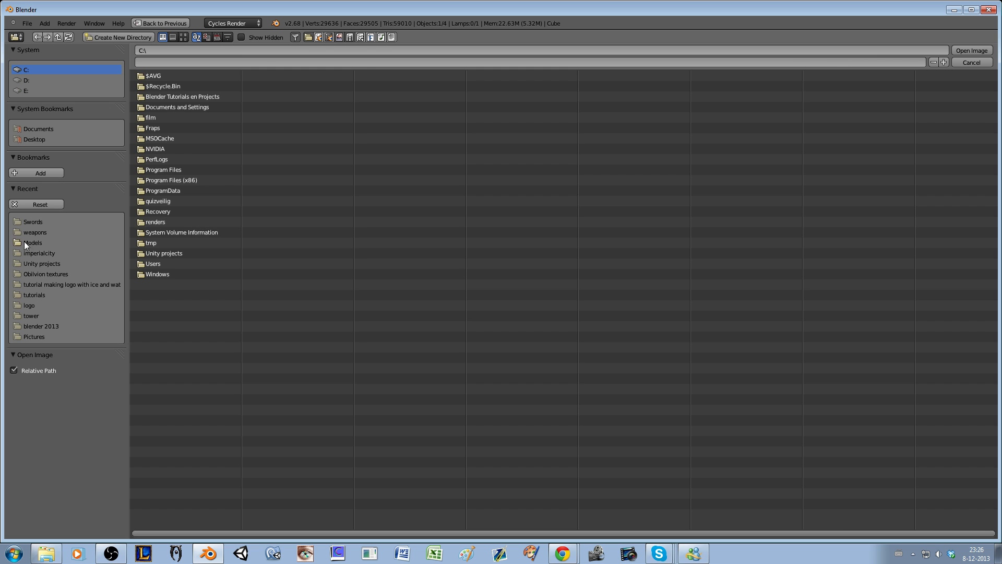
pyautogui.click(37, 221)
pyautogui.doubleClick(193, 86)
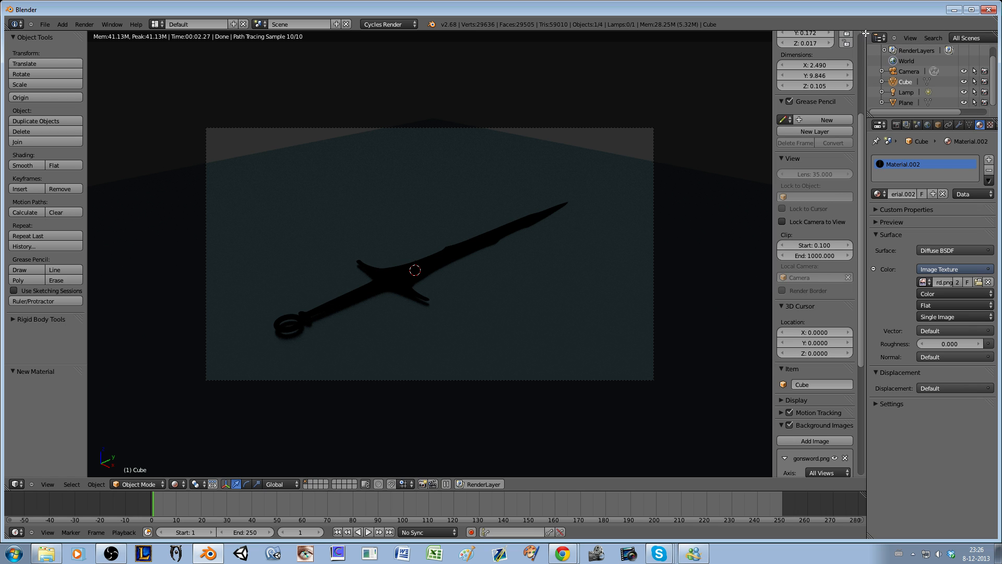
# Step: Split the 3D view vertically into two areas and set the wider one back to Solid shading
pyautogui.moveTo(865, 33); pyautogui.dragTo(575, 34)
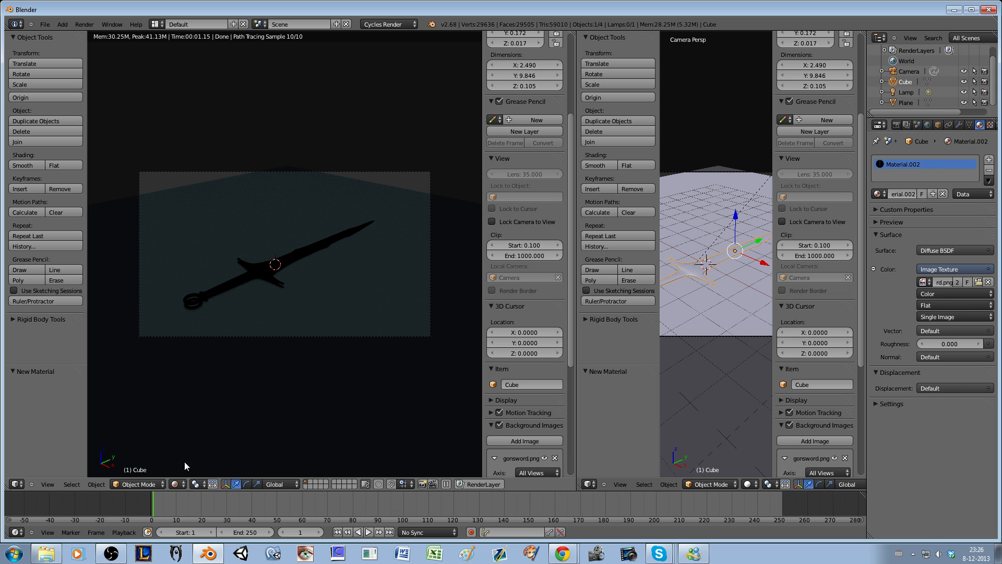
pyautogui.click(175, 484)
pyautogui.click(195, 452)
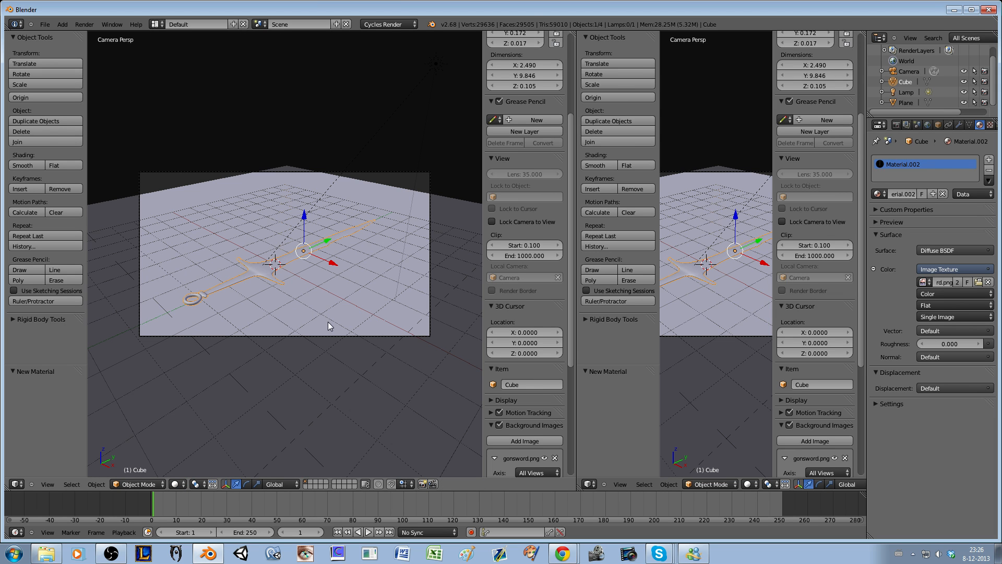
# Step: Select the sword's whole mesh in Edit Mode and unwrap it from top view with Project from View (Bounds)
pyautogui.press('Tab')
pyautogui.press('a')
pyautogui.press('a')
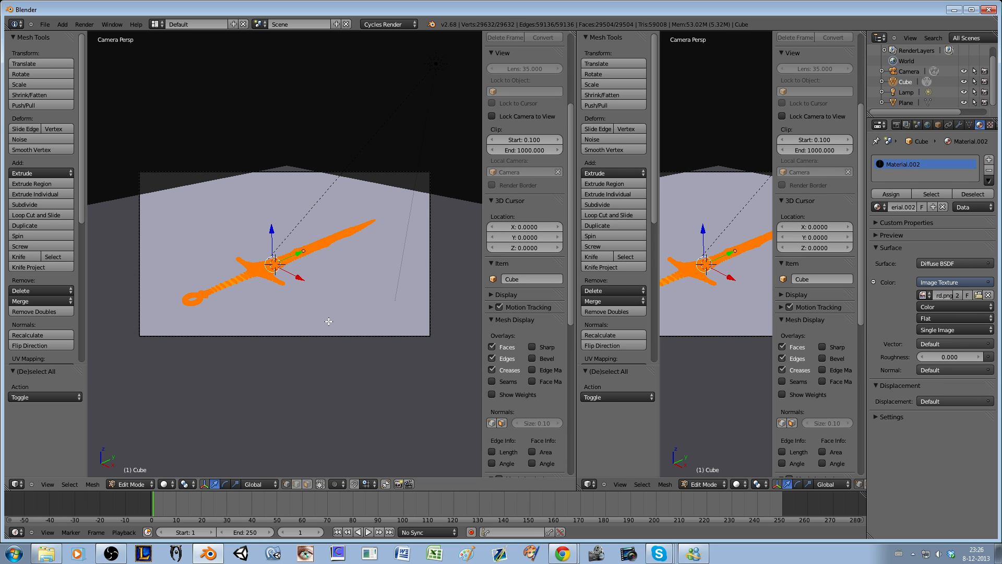
pyautogui.press('KP_7')
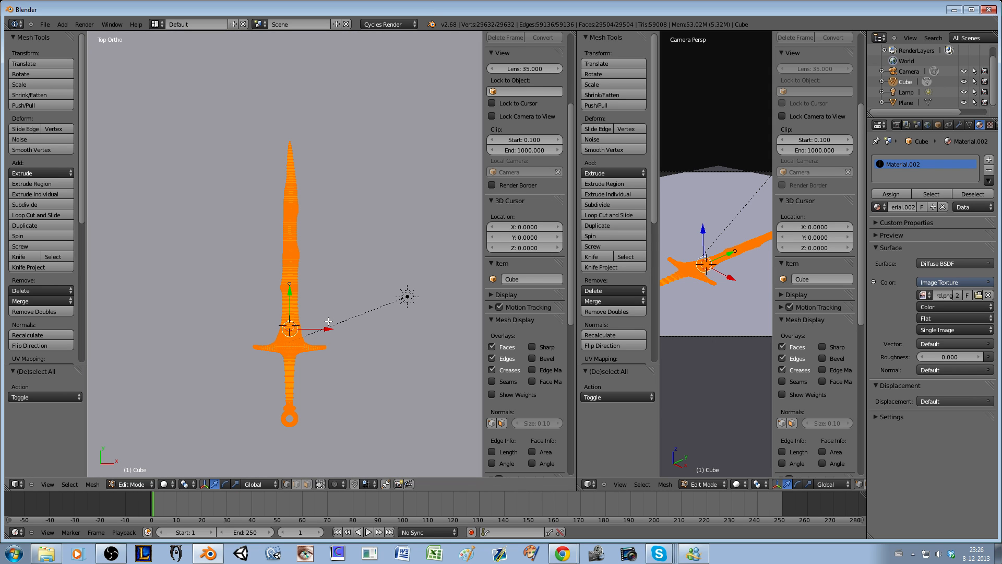
pyautogui.press('u')
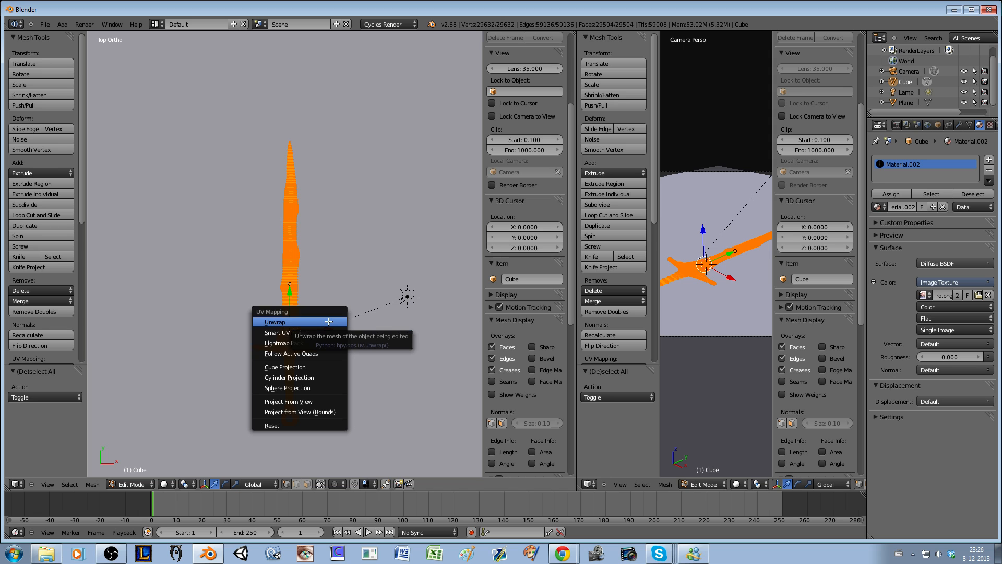
pyautogui.click(303, 413)
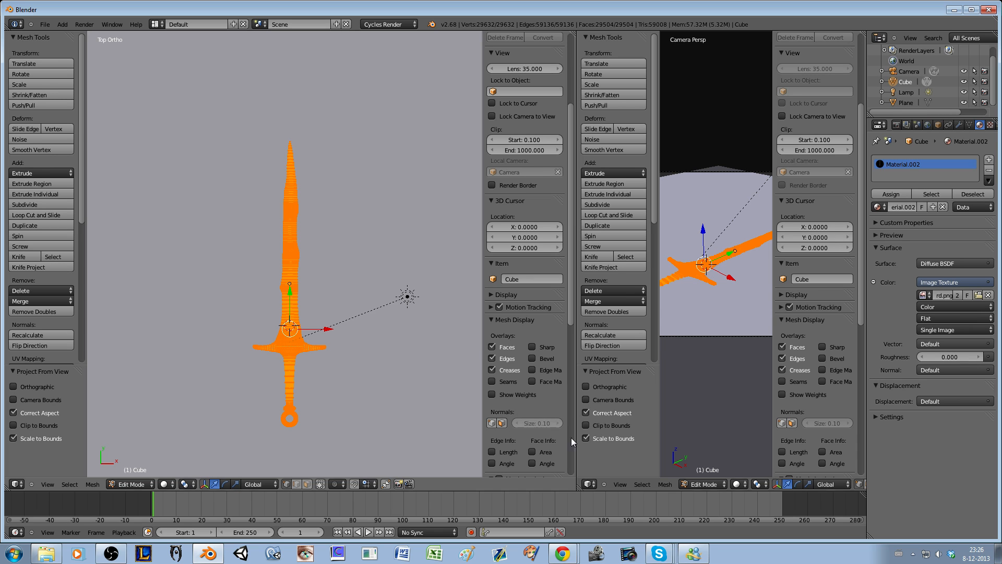
# Step: Turn the second view into a UV/Image Editor and widen it to show the sword's full UV layout
pyautogui.click(589, 484)
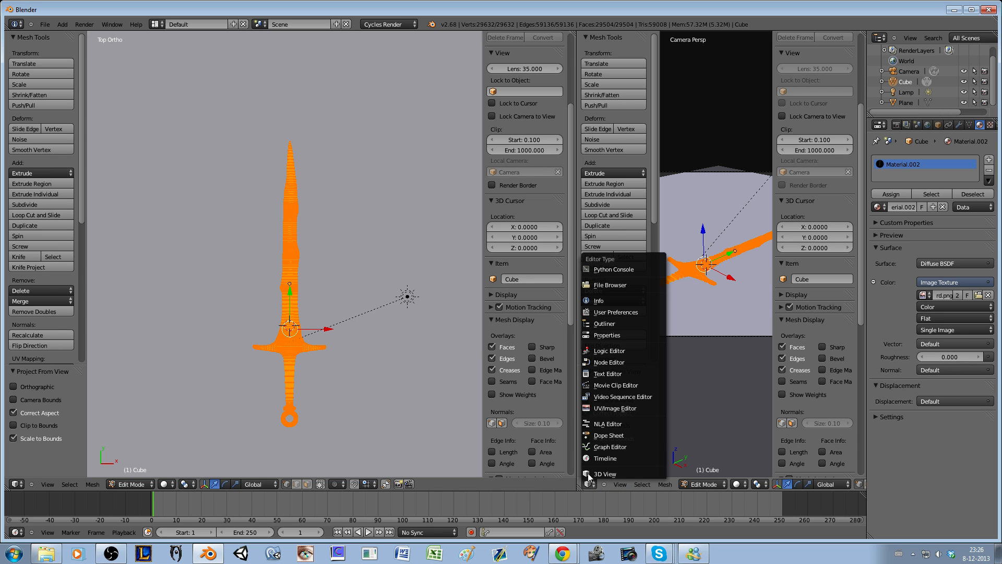
pyautogui.click(606, 408)
pyautogui.moveTo(576, 292); pyautogui.dragTo(322, 282)
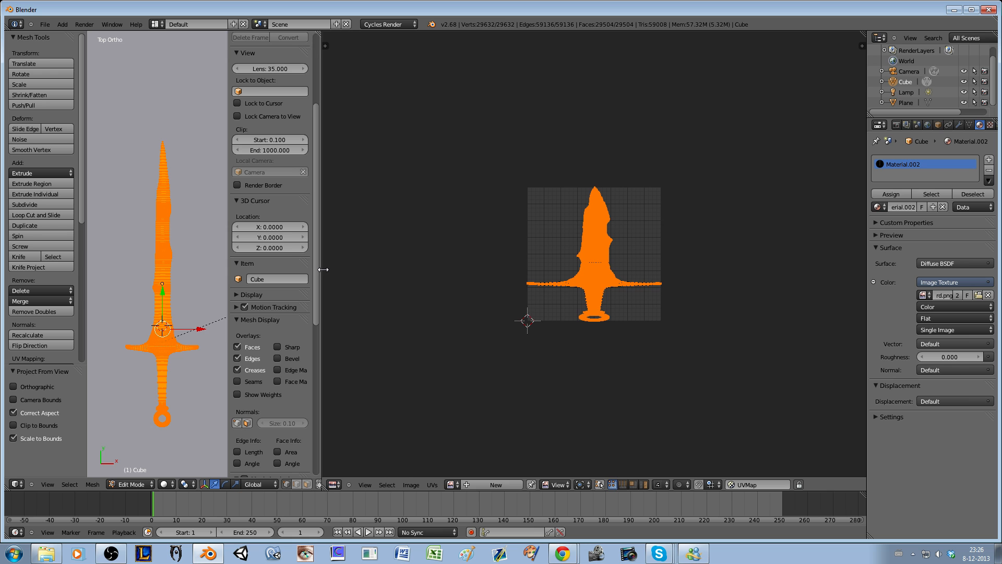
pyautogui.scroll(4, 662, 355)
pyautogui.scroll(2, 661, 352)
pyautogui.moveTo(666, 366)
pyautogui.mouseDown(button='middle')
pyautogui.moveTo(647, 307)
pyautogui.moveTo(655, 350)
pyautogui.mouseUp(button='middle')
pyautogui.scroll(-1, 647, 303)
pyautogui.scroll(-1, 657, 357)
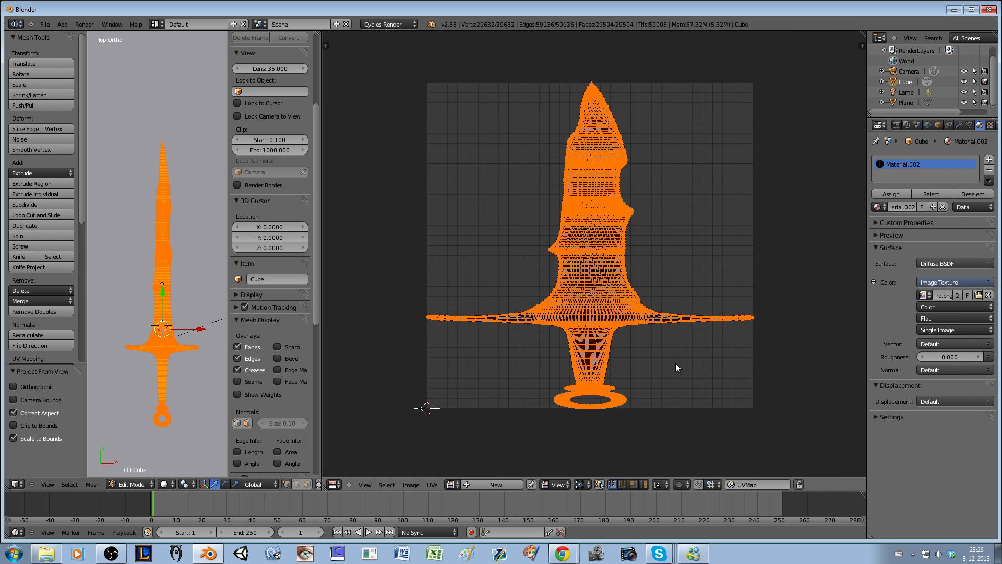
# Step: Display Dragonsword.png behind the sword's UV layout and compare the layout with the image
pyautogui.click(452, 485)
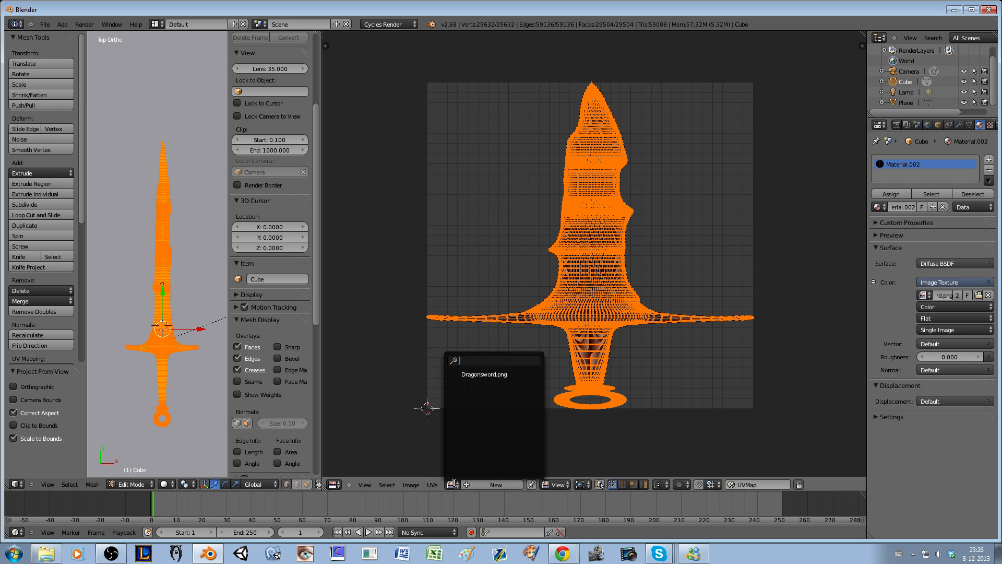
pyautogui.click(491, 374)
pyautogui.scroll(-3, 560, 371)
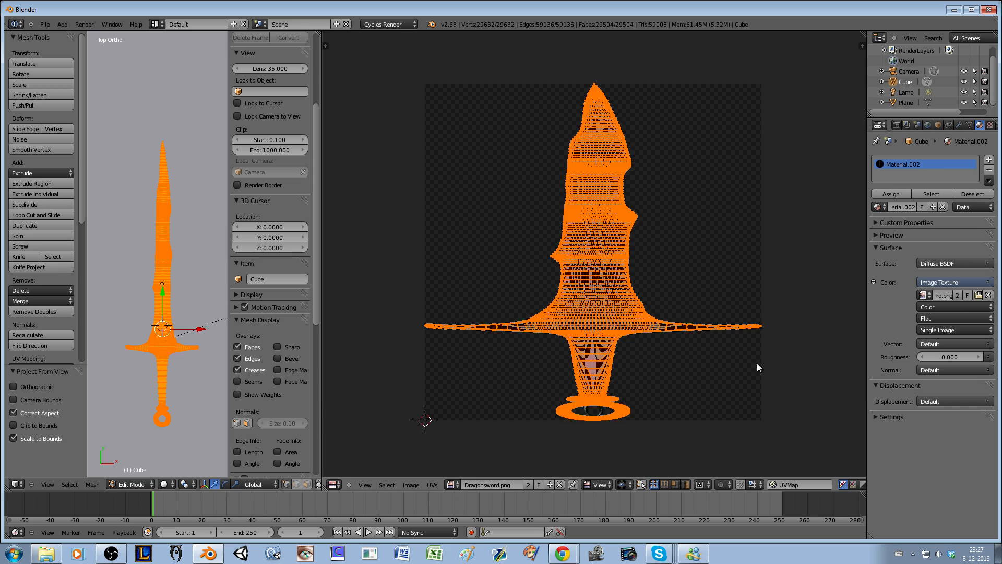
pyautogui.scroll(5, 757, 362)
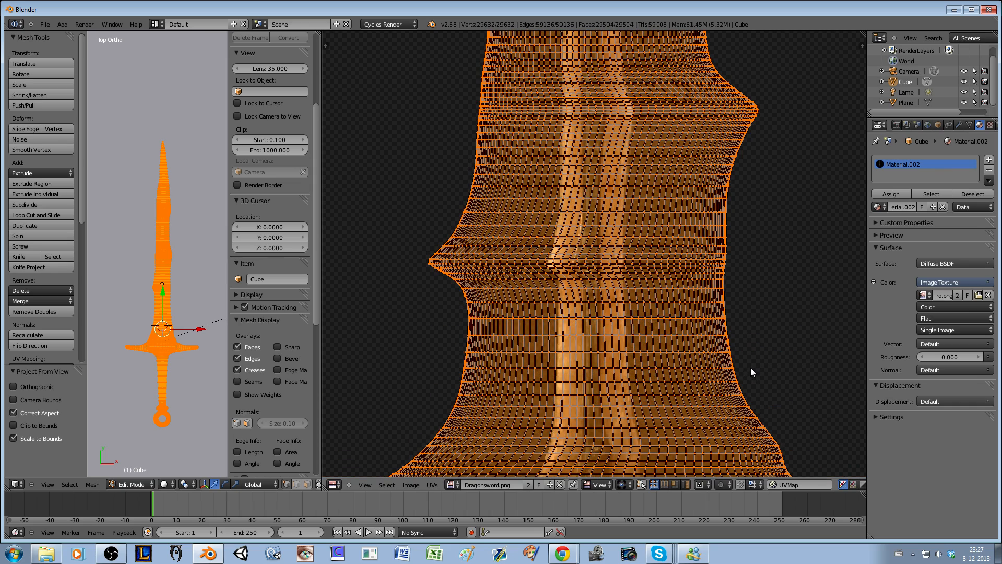
pyautogui.scroll(-5, 751, 371)
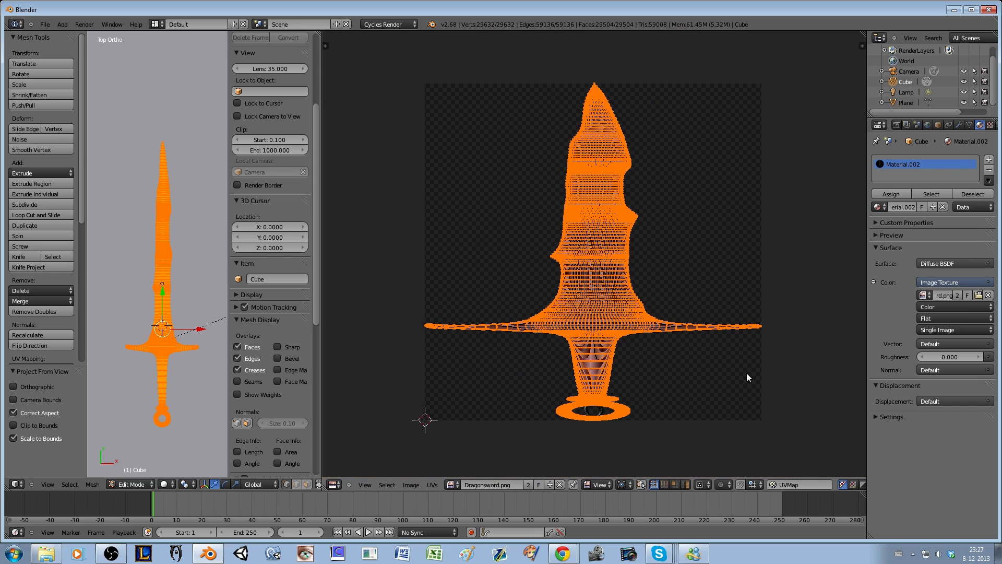
# Step: Switch the 3D view to Rendered shading, widen it, and show the sword through the camera
pyautogui.click(164, 484)
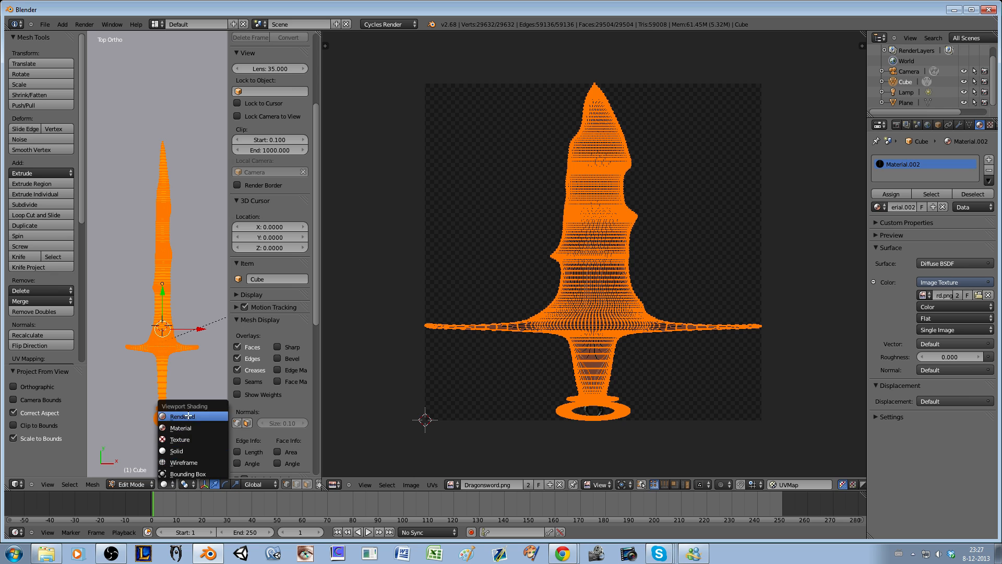
pyautogui.click(188, 416)
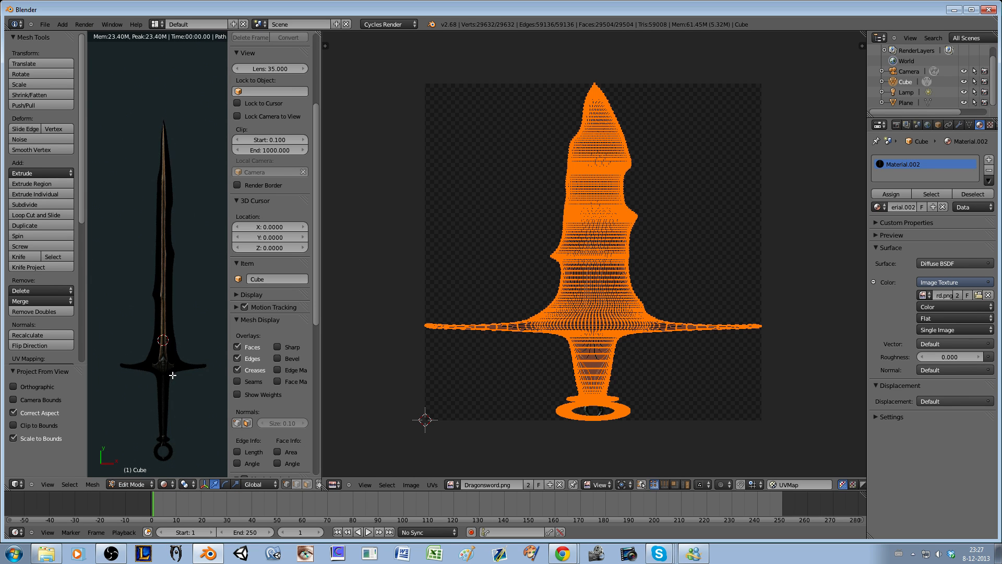
pyautogui.scroll(1, 173, 374)
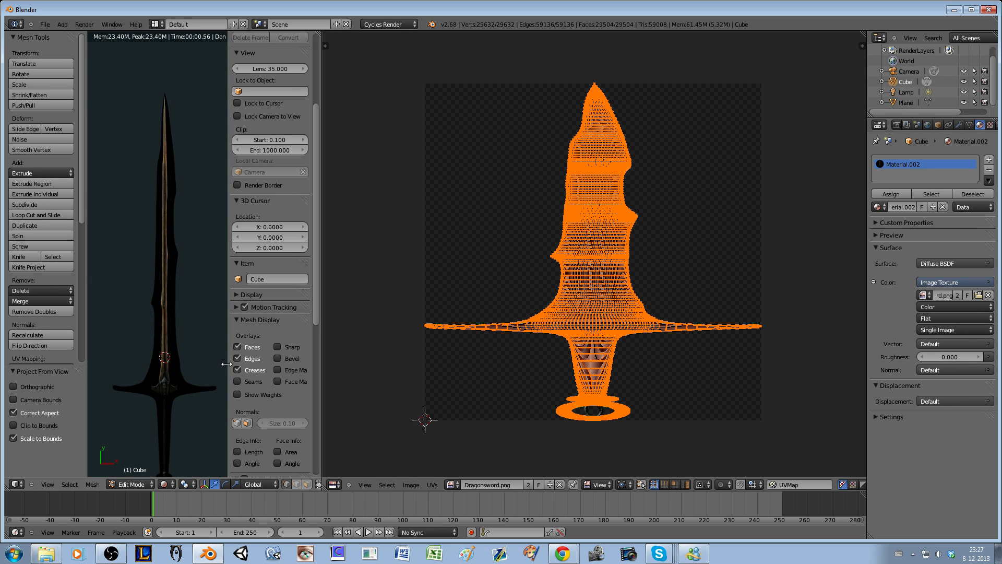
pyautogui.moveTo(473, 358); pyautogui.dragTo(508, 358)
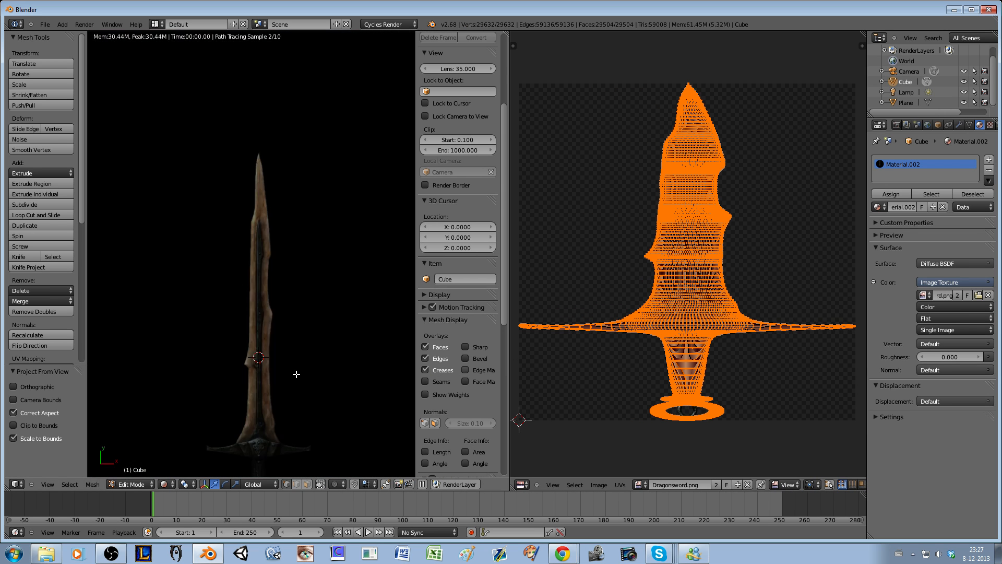
pyautogui.press('KP_1')
pyautogui.press('KP_0')
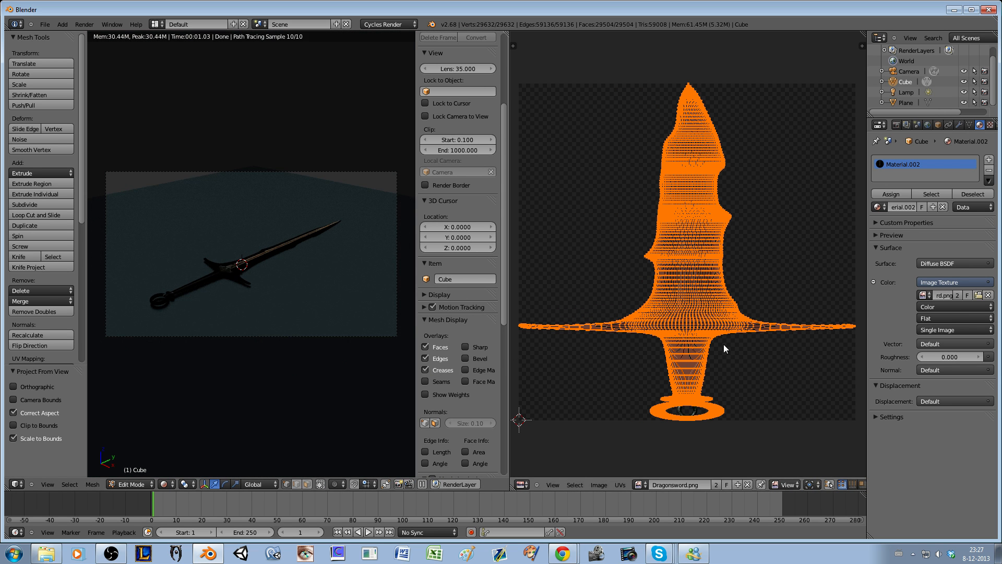
# Step: Widen the UV editor and scale the sword's UV layout along X by about 0.242 to match the image
pyautogui.press('g')
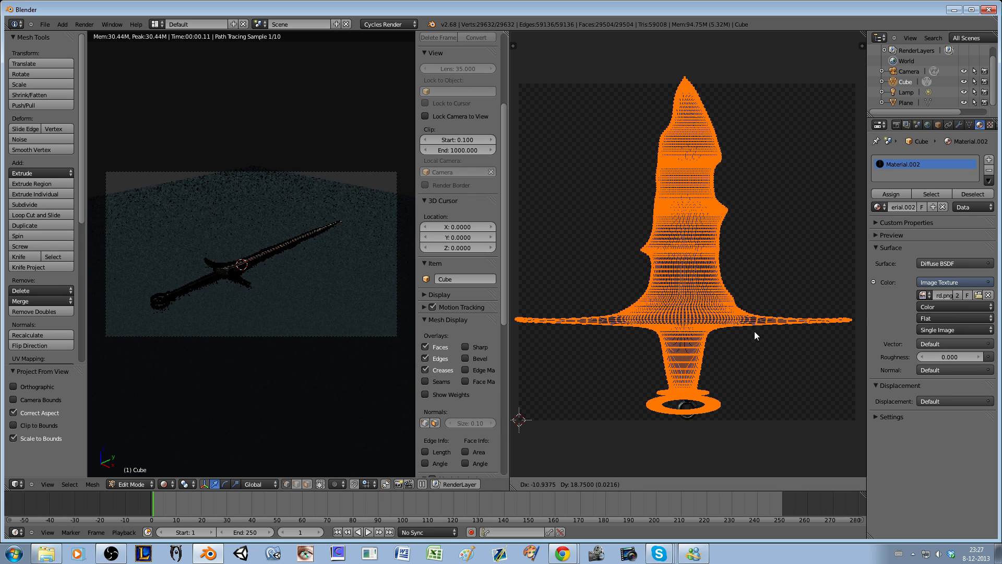
pyautogui.click(729, 342)
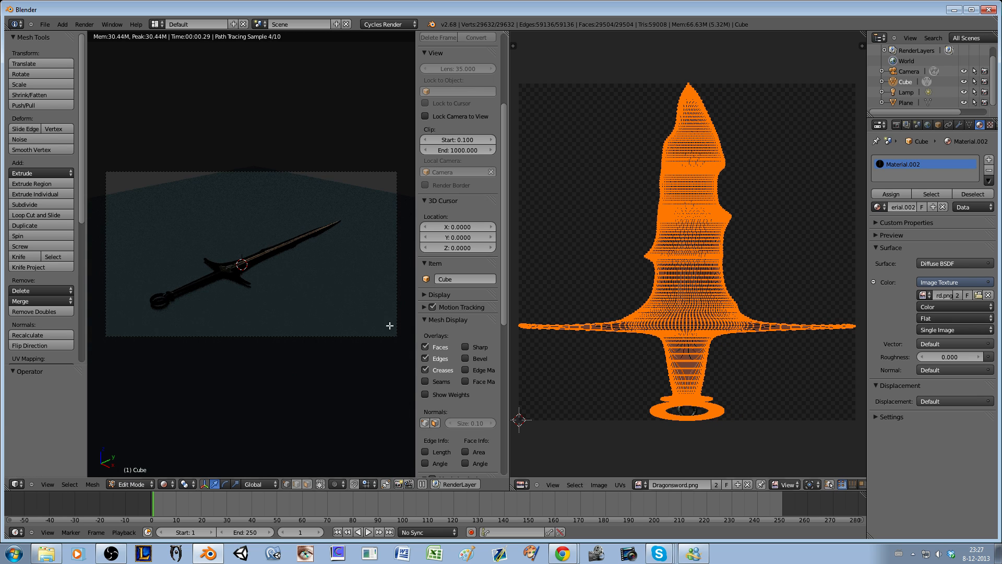
pyautogui.moveTo(509, 311); pyautogui.dragTo(424, 308)
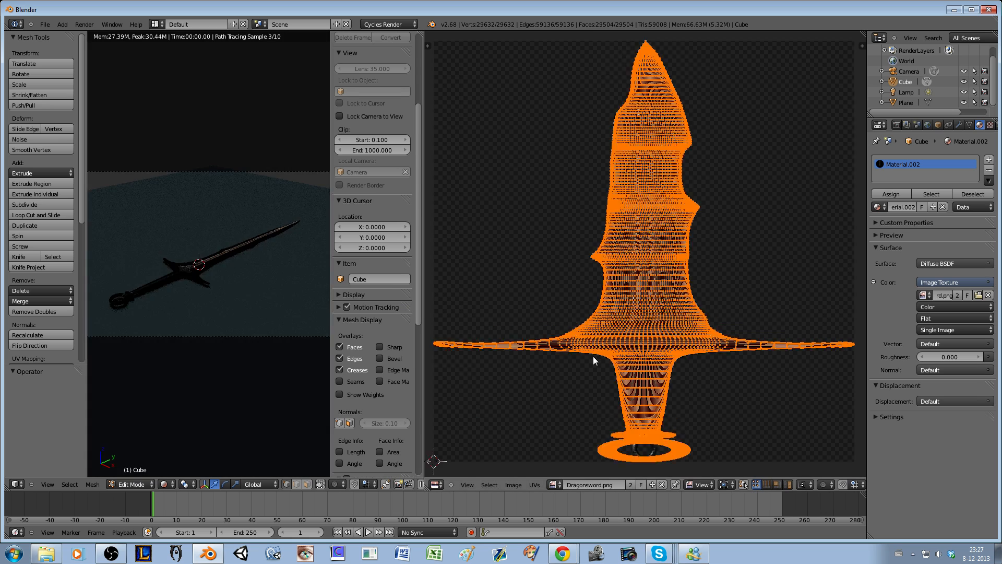
pyautogui.scroll(3, 593, 356)
pyautogui.scroll(-2, 633, 325)
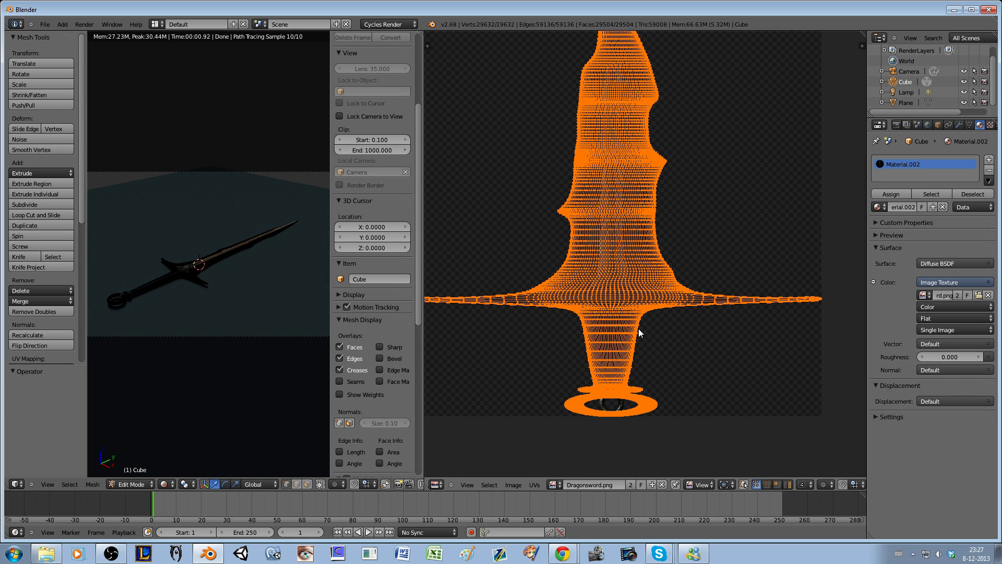
pyautogui.press('s')
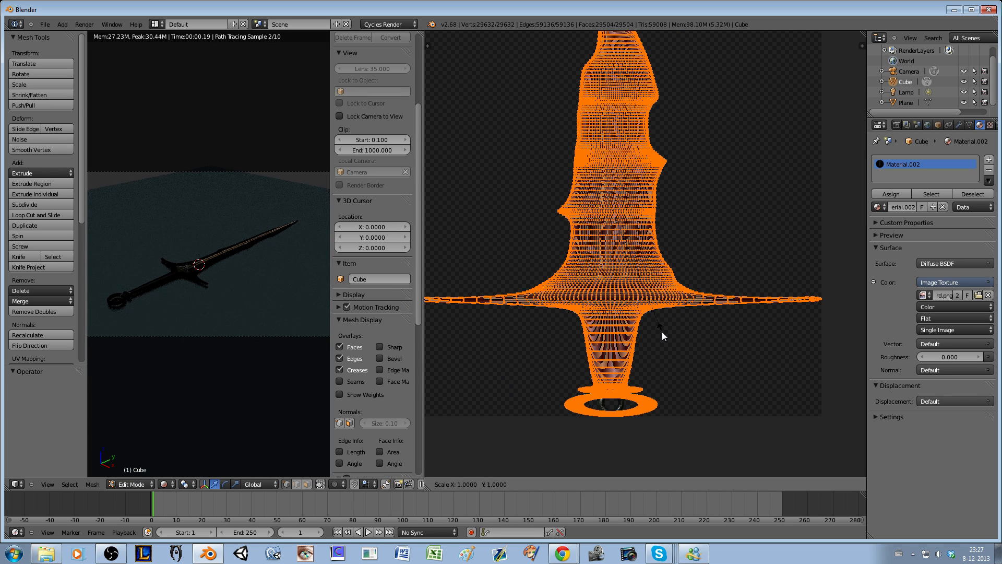
pyautogui.press('x')
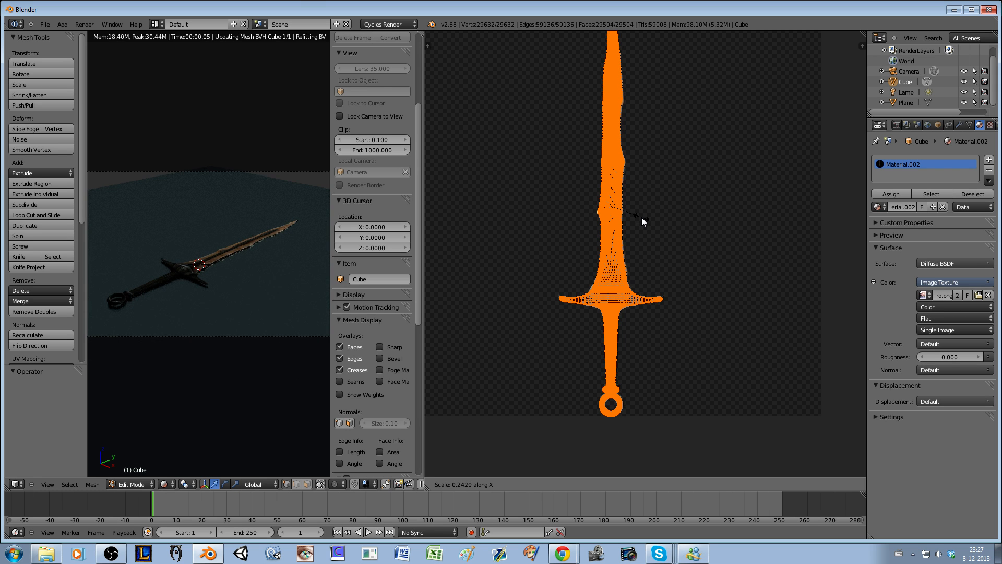
pyautogui.click(640, 217)
# Step: Examine closely how the UV layout lines up with the image along the blade and at its tip
pyautogui.scroll(5, 626, 266)
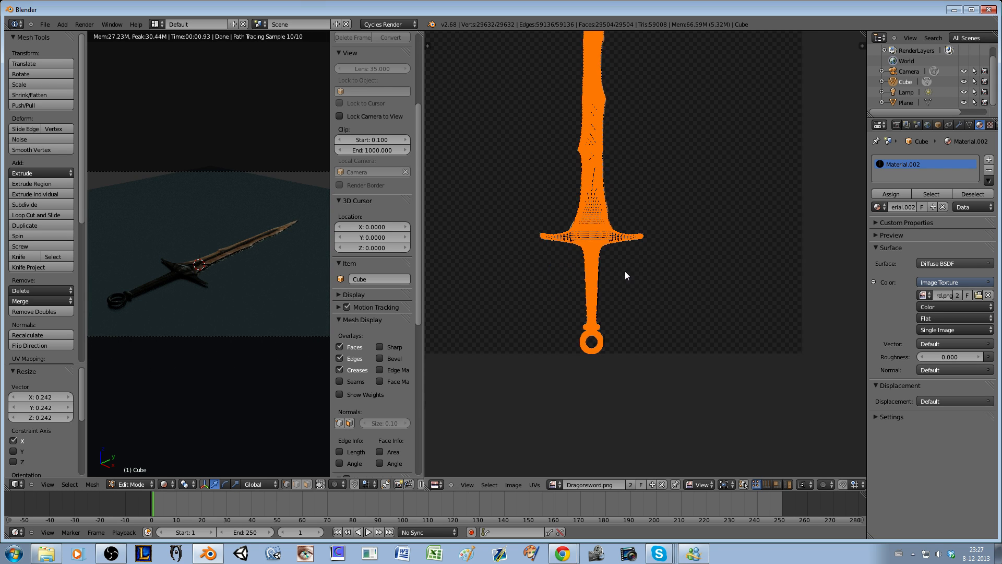
pyautogui.scroll(-2, 645, 193)
pyautogui.scroll(4, 586, 280)
pyautogui.moveTo(553, 327)
pyautogui.mouseDown(button='middle')
pyautogui.moveTo(718, 152)
pyautogui.moveTo(666, 434)
pyautogui.mouseUp(button='middle')
pyautogui.scroll(-9, 745, 316)
pyautogui.moveTo(658, 307); pyautogui.dragTo(657, 459, button='middle')
pyautogui.scroll(7, 633, 197)
pyautogui.moveTo(585, 147); pyautogui.dragTo(586, 150, button='middle')
pyautogui.scroll(-3, 700, 229)
pyautogui.scroll(3, 649, 162)
pyautogui.scroll(-3, 675, 335)
pyautogui.scroll(5, 594, 205)
pyautogui.scroll(-5, 593, 207)
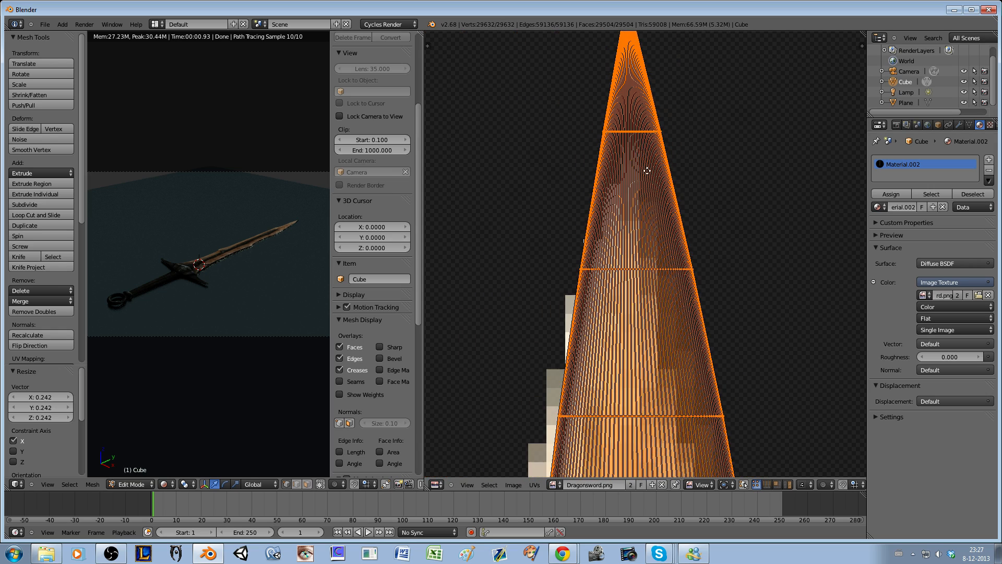
pyautogui.scroll(-1, 623, 211)
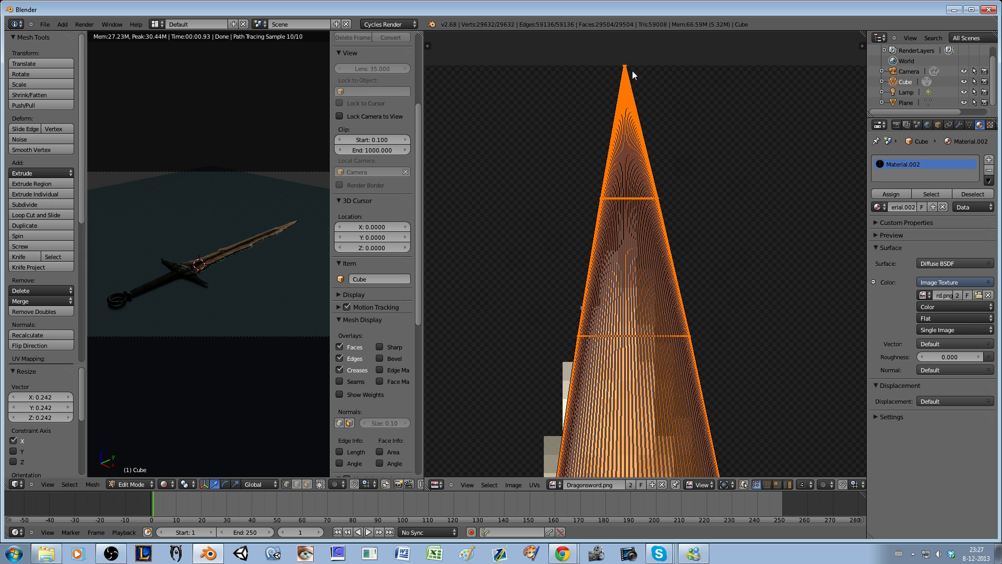
pyautogui.scroll(-3, 631, 71)
pyautogui.scroll(-1, 711, 396)
pyautogui.scroll(3, 616, 179)
pyautogui.scroll(-3, 657, 237)
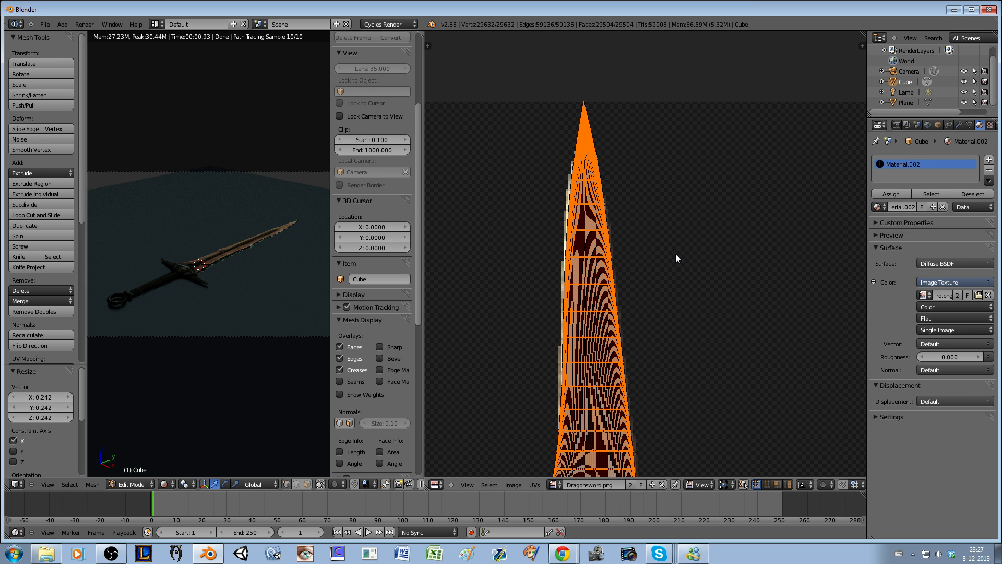
# Step: Scale the UV layout along Y by about 0.989 so the blade tip fits the image
pyautogui.press('s')
pyautogui.press('y')
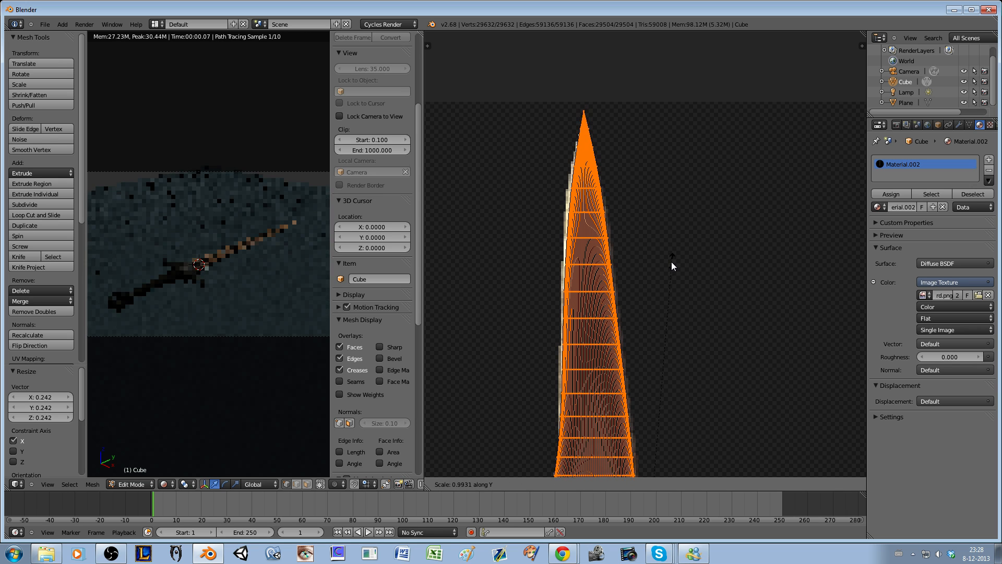
pyautogui.click(670, 265)
pyautogui.scroll(-3, 655, 311)
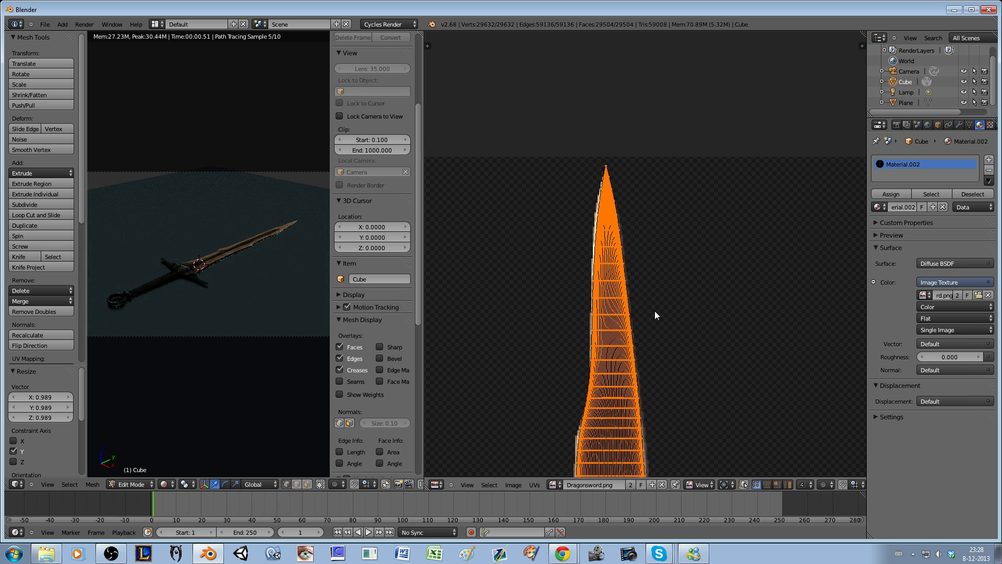
# Step: Check the guard and pommel against the image and move the UV layout along Y by about -0.002
pyautogui.moveTo(642, 269); pyautogui.dragTo(681, 142, button='middle')
pyautogui.scroll(2, 688, 261)
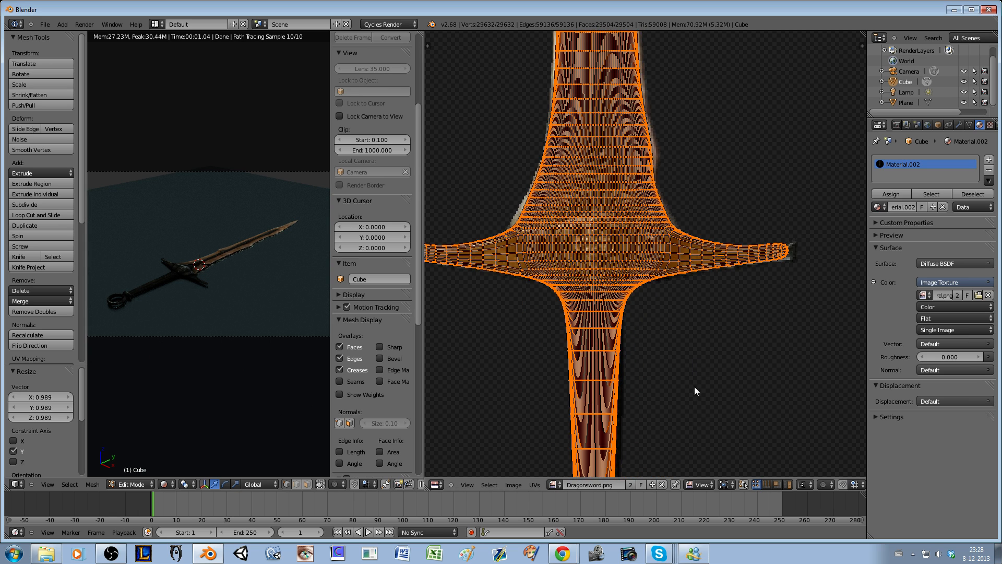
pyautogui.moveTo(694, 386); pyautogui.dragTo(666, 83, button='middle')
pyautogui.moveTo(615, 167); pyautogui.dragTo(640, 85, button='middle')
pyautogui.moveTo(672, 303); pyautogui.dragTo(666, 240, button='middle')
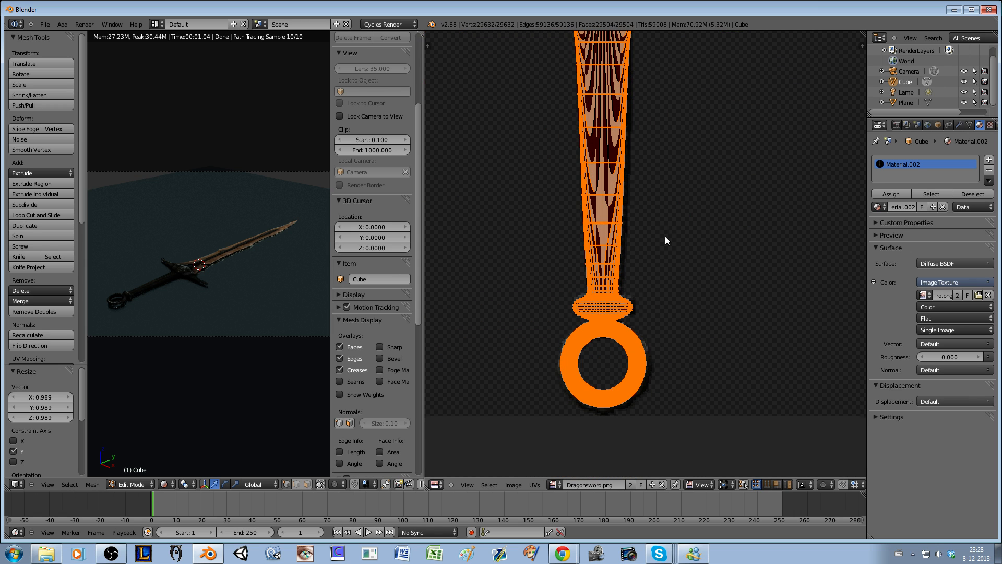
pyautogui.press('g')
pyautogui.press('y')
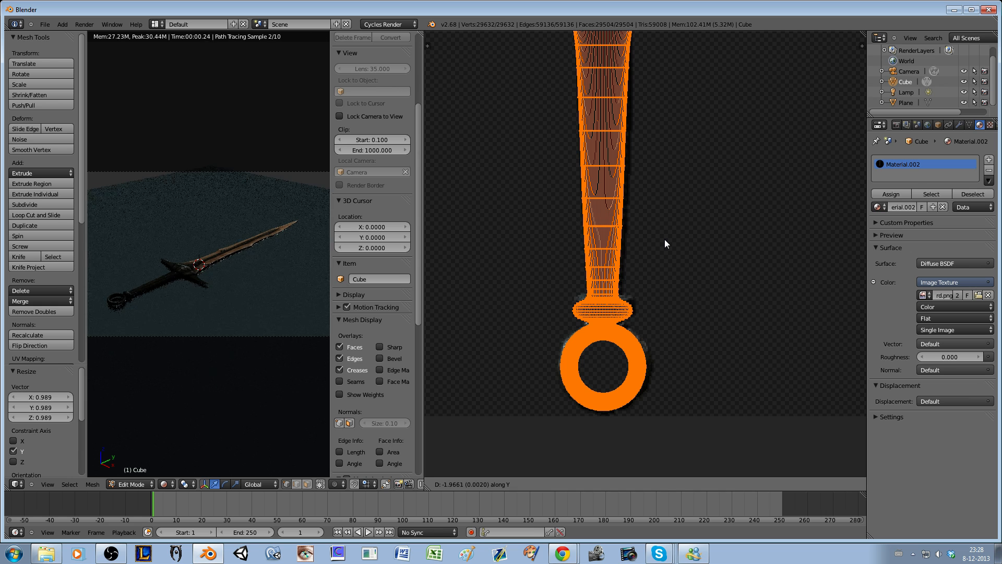
pyautogui.click(665, 239)
# Step: Inspect the alignment of the UV layout's blade tip with the image pixels
pyautogui.scroll(-6, 665, 239)
pyautogui.moveTo(665, 239); pyautogui.dragTo(666, 293, button='middle')
pyautogui.scroll(5, 666, 293)
pyautogui.moveTo(647, 143); pyautogui.dragTo(662, 216, button='middle')
pyautogui.scroll(3, 662, 216)
pyautogui.scroll(2, 633, 190)
pyautogui.scroll(-3, 657, 409)
pyautogui.scroll(3, 658, 413)
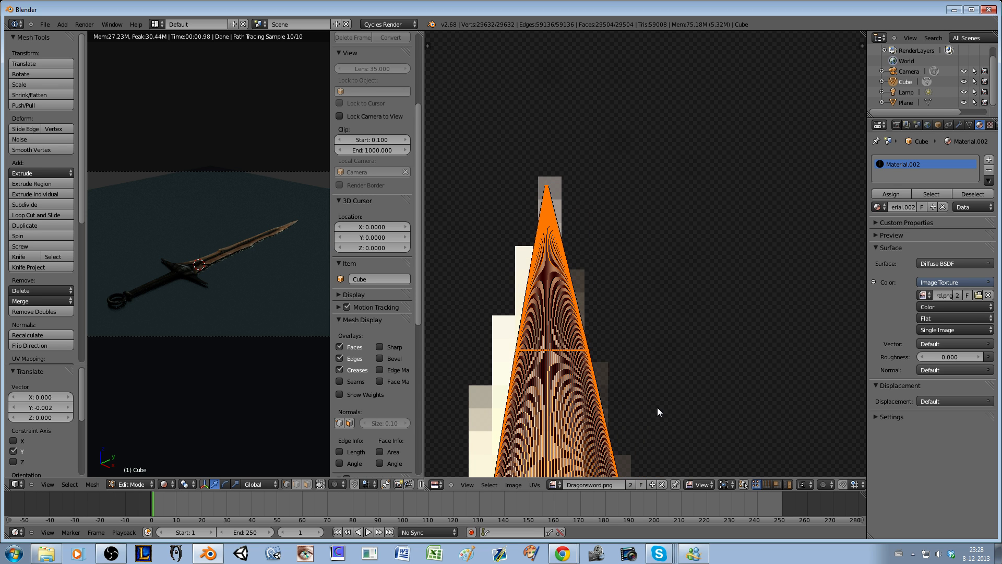
pyautogui.scroll(-3, 596, 329)
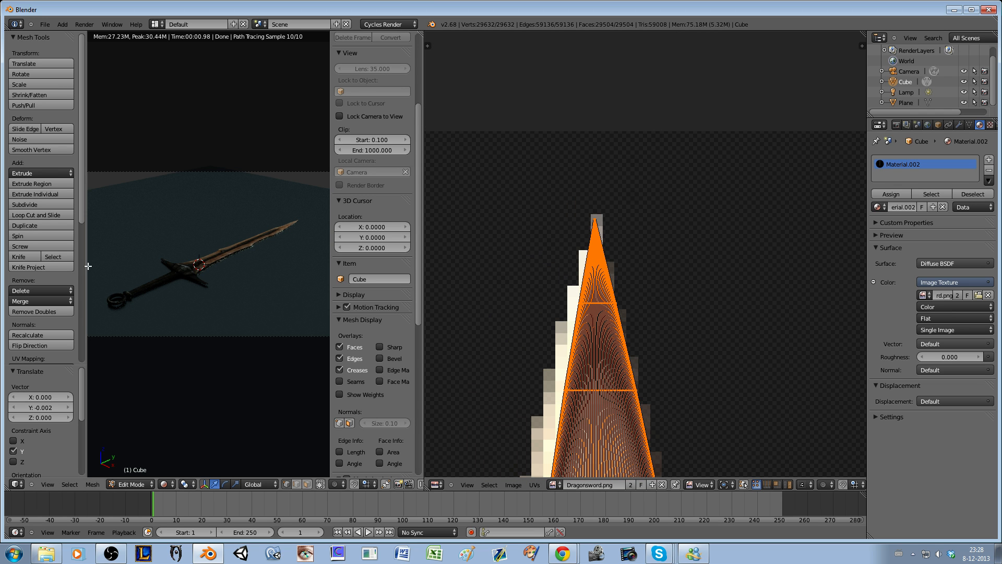
# Step: Widen the 3D view considerably and set its viewport shading to Texture
pyautogui.moveTo(330, 239)
pyautogui.mouseDown()
pyautogui.moveTo(398, 240)
pyautogui.moveTo(314, 239)
pyautogui.mouseUp()
pyautogui.moveTo(425, 252); pyautogui.dragTo(701, 247)
pyautogui.click(165, 484)
pyautogui.click(189, 453)
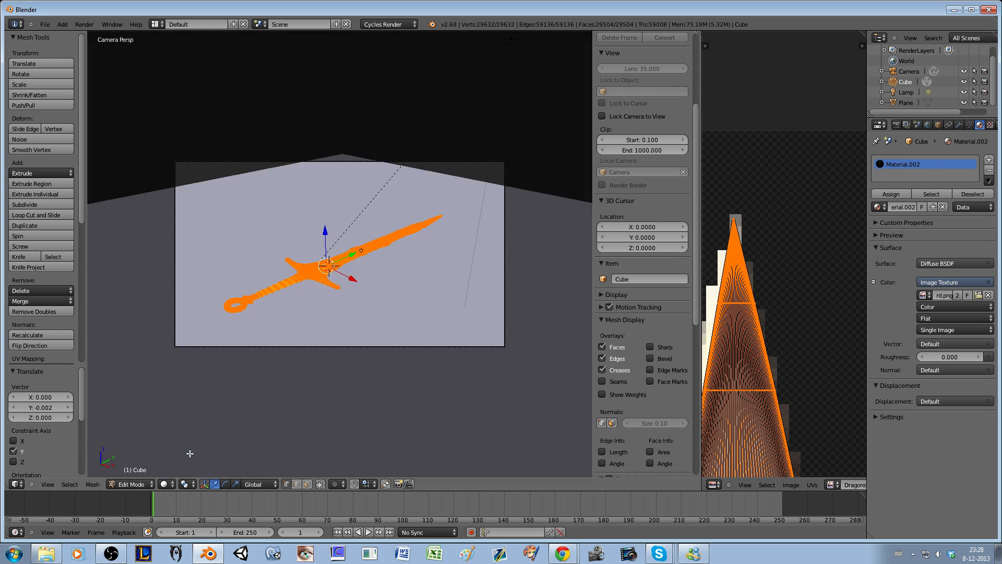
pyautogui.click(165, 484)
pyautogui.click(188, 443)
pyautogui.scroll(-1, 286, 371)
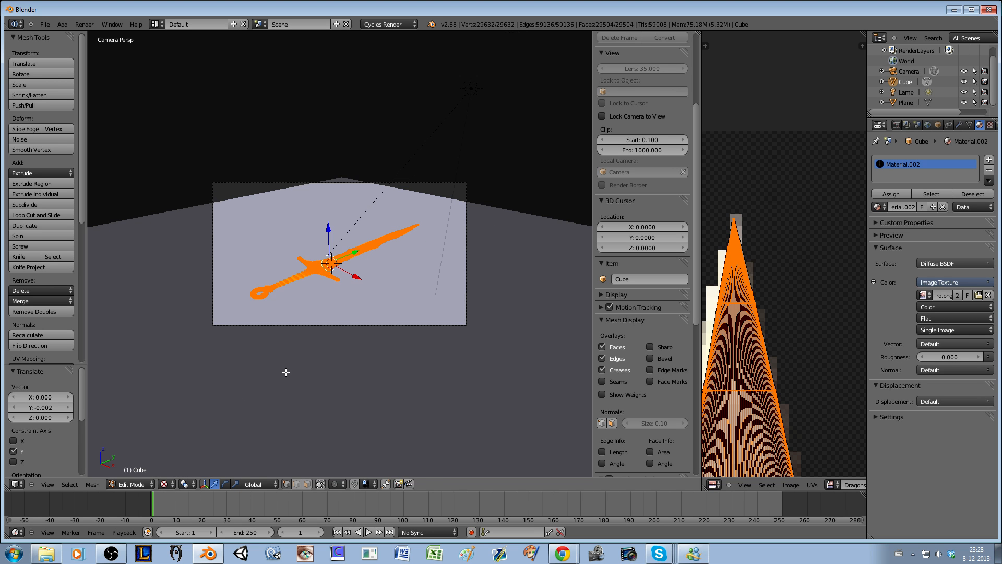
# Step: Return the sword to Object Mode and inspect its texture on the guard and blade
pyautogui.press('Tab')
pyautogui.scroll(5, 286, 372)
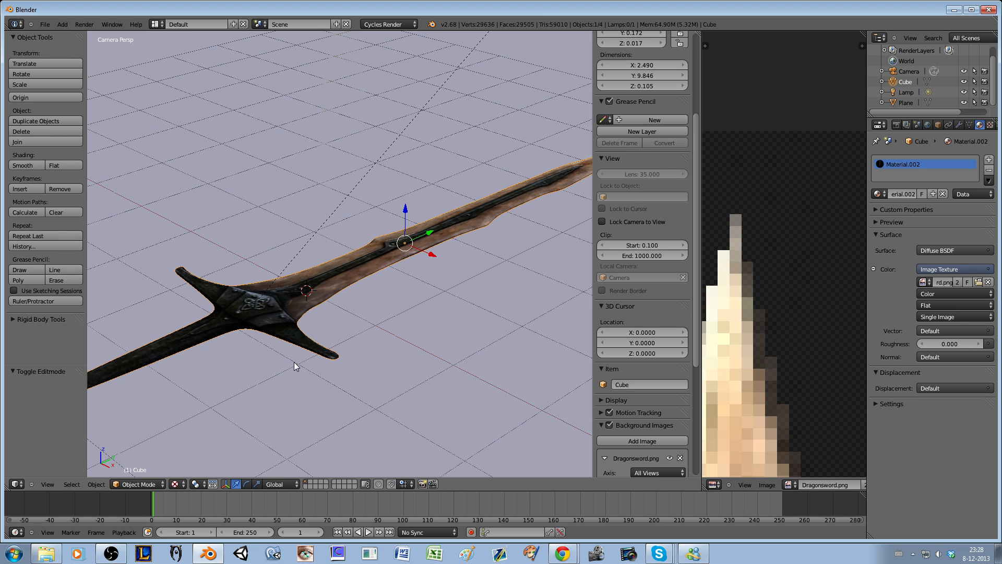
pyautogui.scroll(-4, 298, 360)
pyautogui.scroll(3, 298, 360)
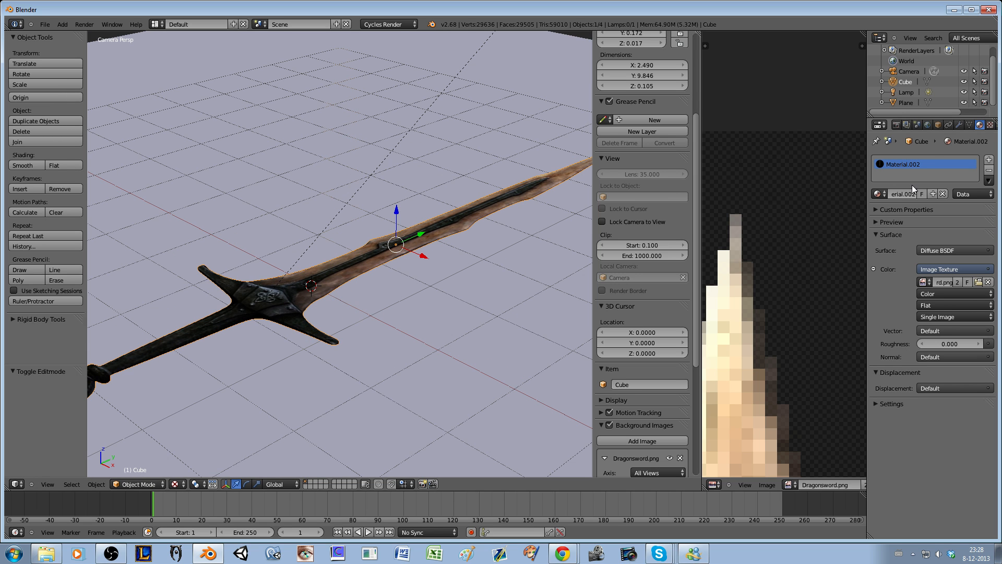
pyautogui.click(896, 125)
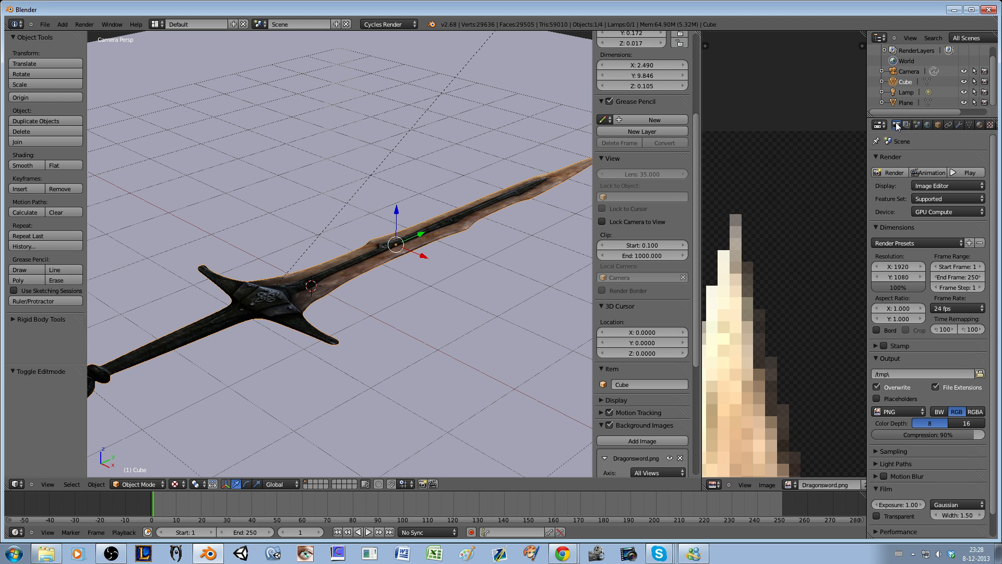
pyautogui.click(978, 125)
pyautogui.scroll(-1, 696, 262)
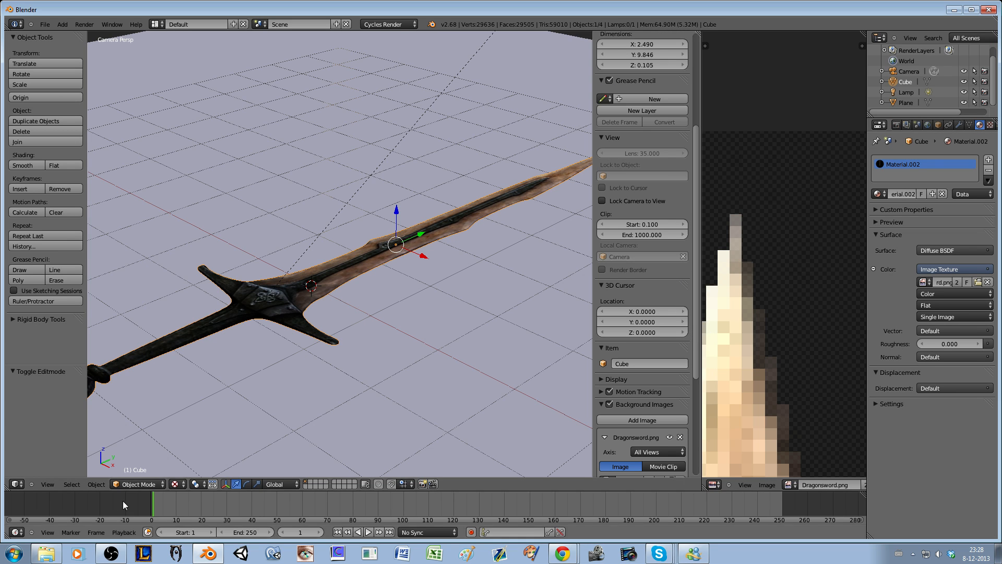
# Step: Switch the 3D view to Rendered shading and set the Sun lamp's size to 1
pyautogui.click(176, 484)
pyautogui.click(201, 417)
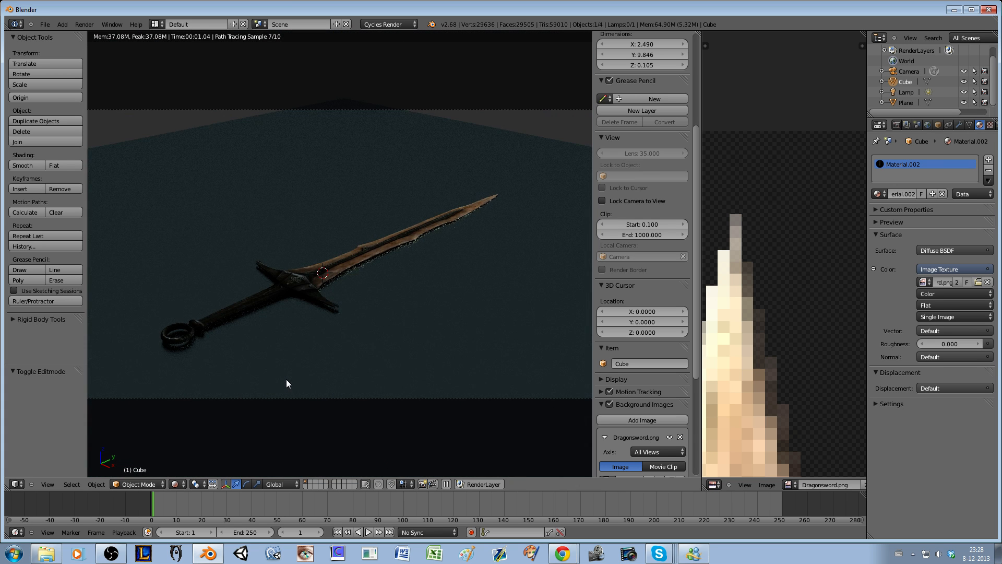
pyautogui.click(906, 93)
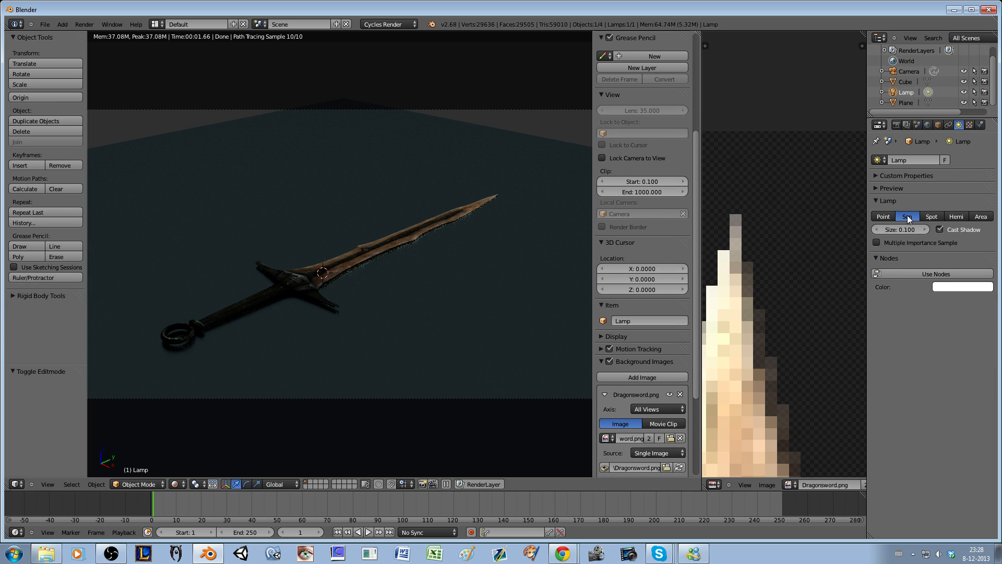
pyautogui.write('1')
pyautogui.press('Return')
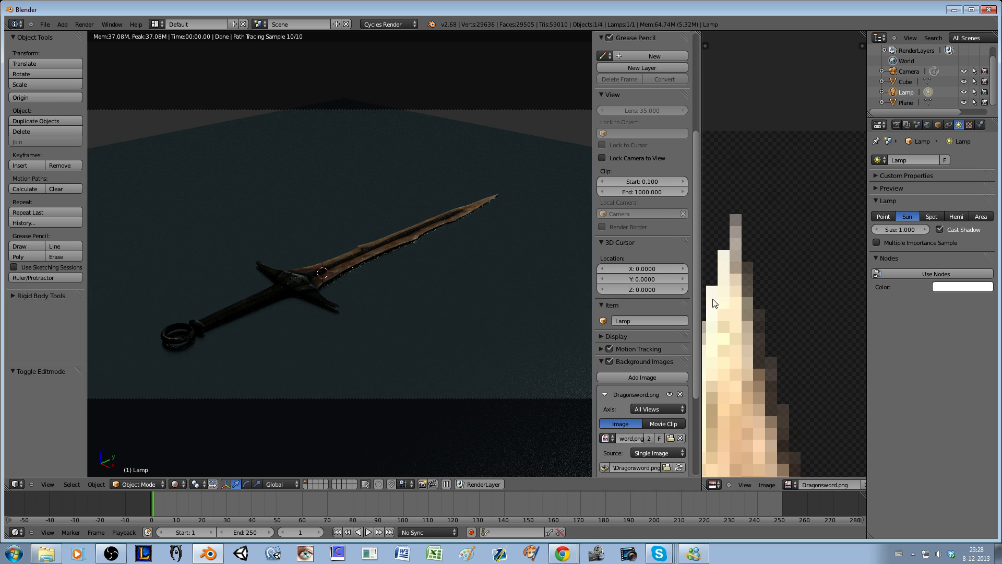
# Step: Change the sword material's surface to Emission, keeping the image texture, and set its strength to 0.5
pyautogui.rightClick(302, 288)
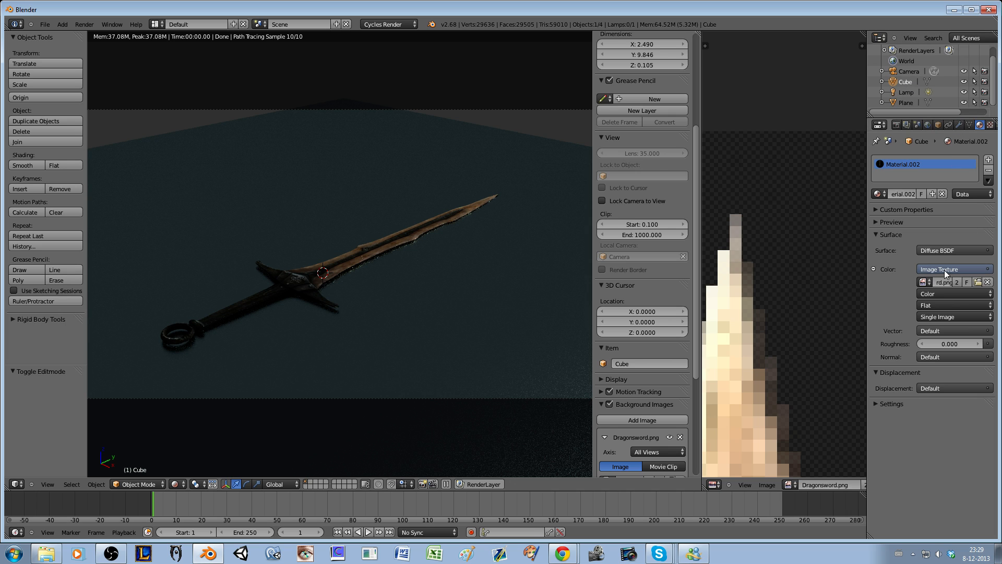
pyautogui.click(946, 249)
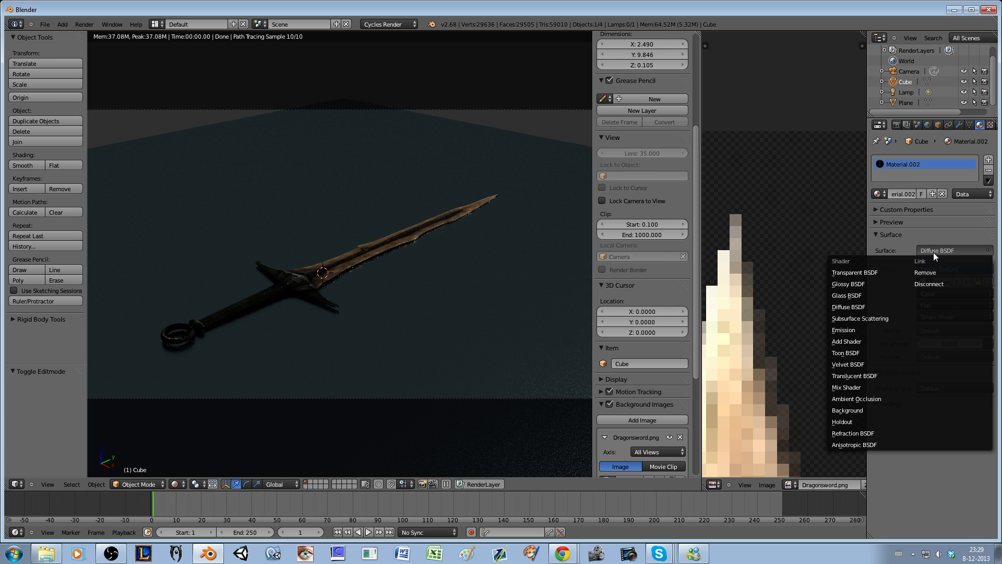
pyautogui.click(878, 327)
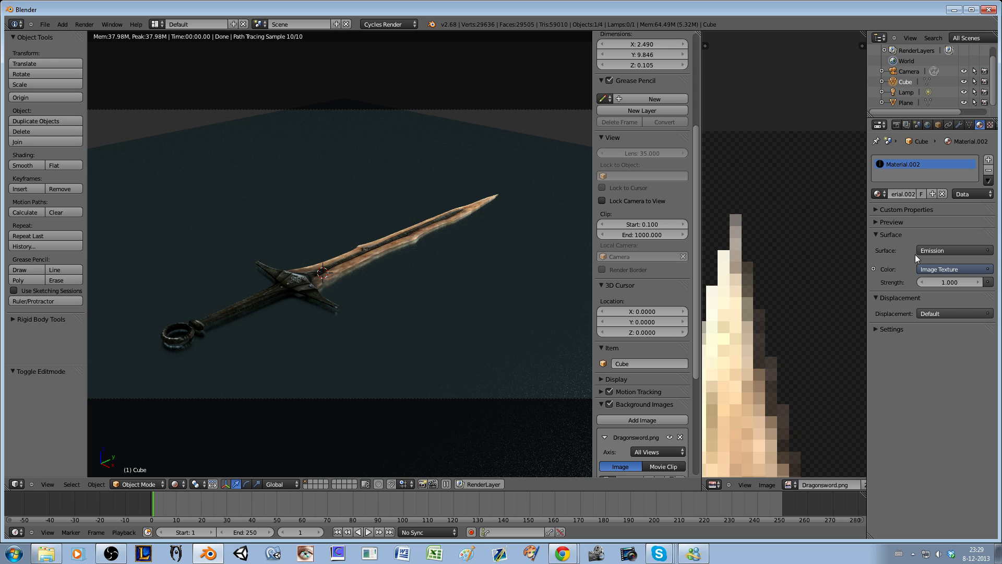
pyautogui.press('BackSpace')
pyautogui.press('Return')
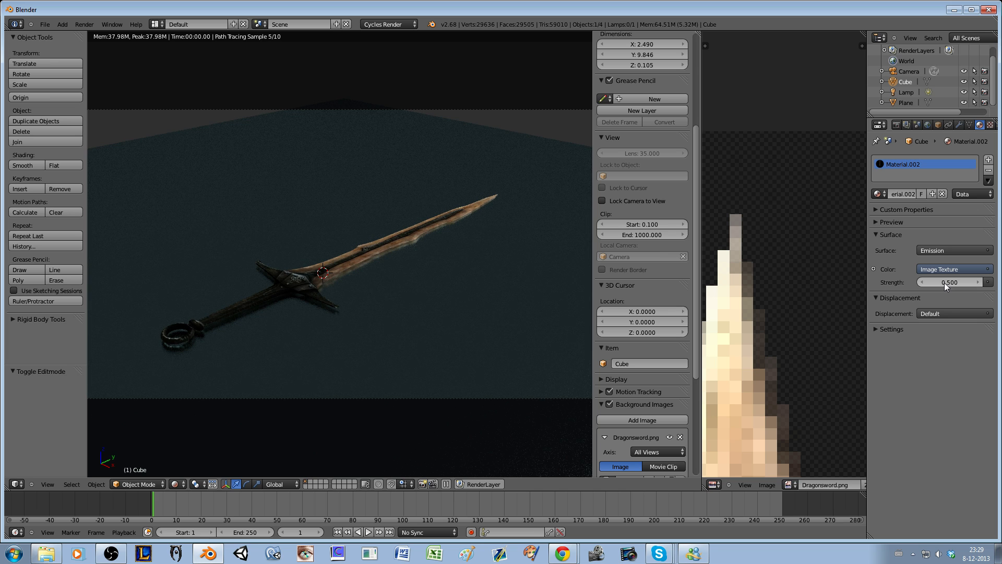
# Step: Set the sword material's emission strength to 1 and view the rendered scene through the camera
pyautogui.click(939, 280)
pyautogui.write('1')
pyautogui.press('Return')
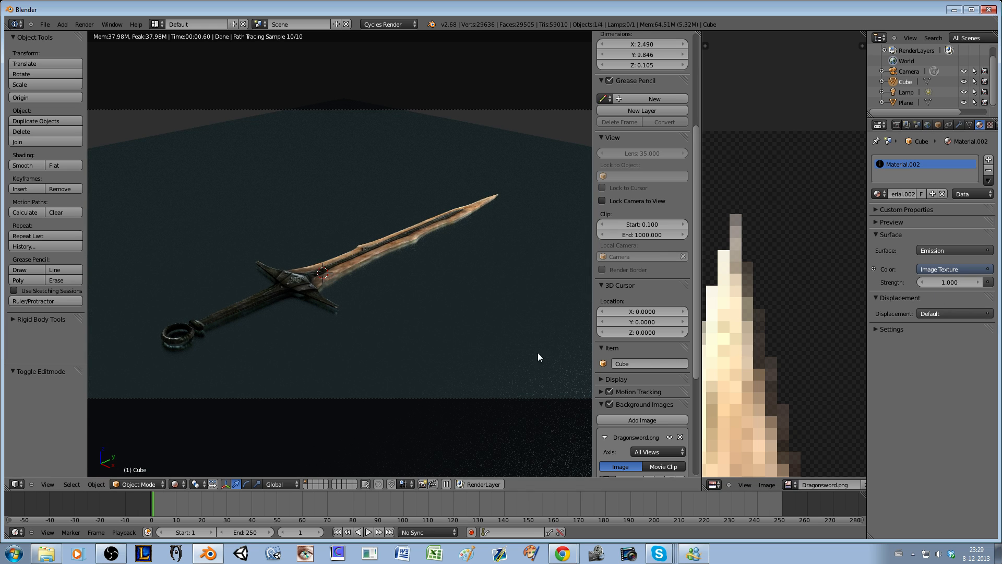
pyautogui.press('KP_0')
# Step: Open the scene's render settings and review the render presets, dimensions and output options
pyautogui.click(896, 125)
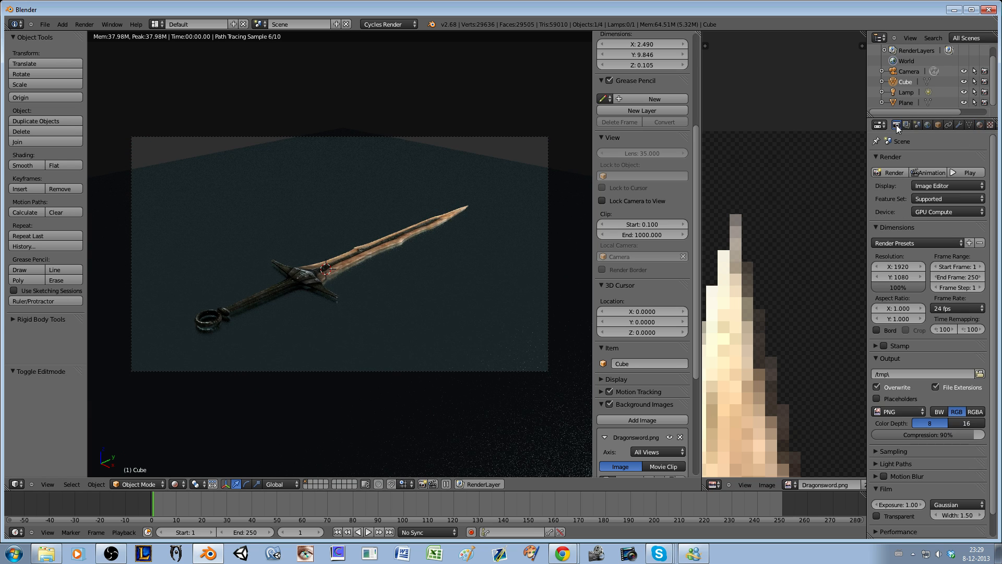
pyautogui.scroll(-1, 952, 368)
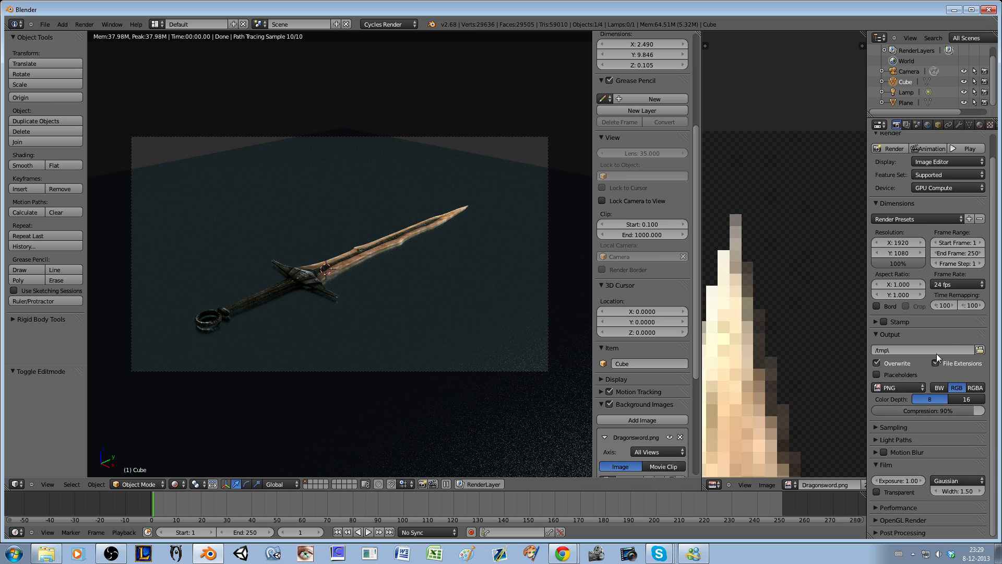
pyautogui.scroll(1, 942, 337)
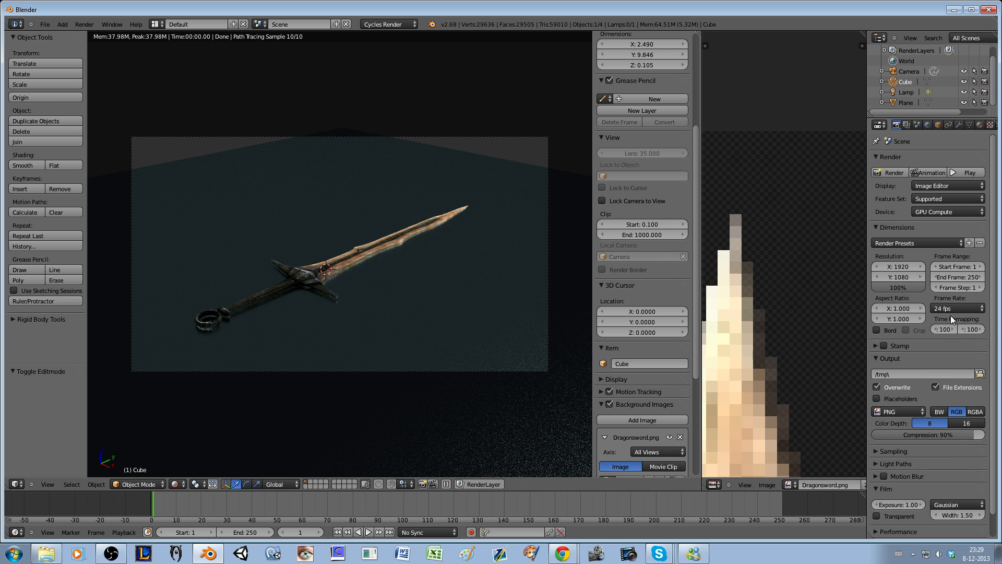
pyautogui.click(919, 242)
pyautogui.scroll(-1, 892, 411)
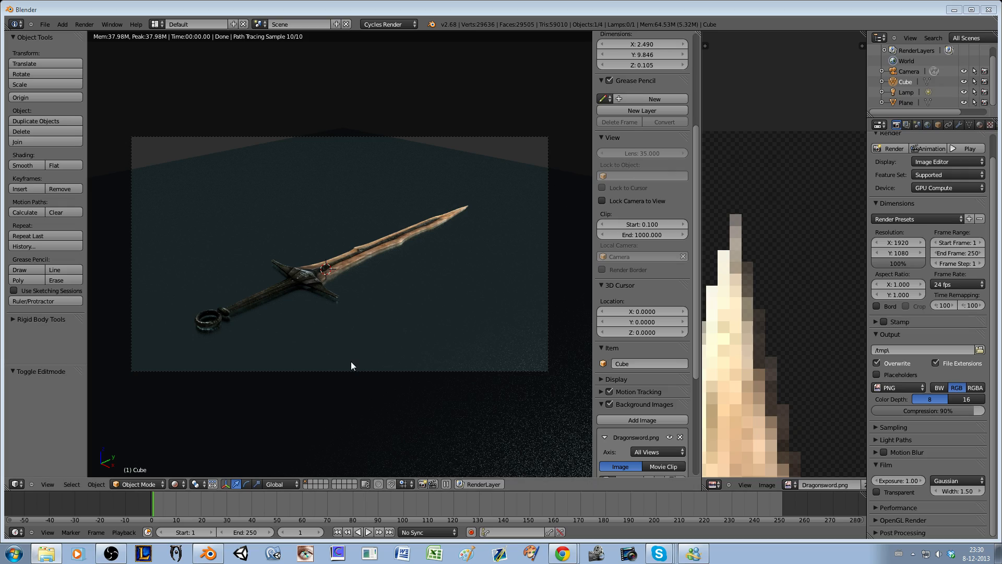
# Step: Inspect the rendered sword from its edge and from above, and return to the camera view
pyautogui.moveTo(335, 358); pyautogui.dragTo(274, 271, button='middle')
pyautogui.scroll(5, 437, 346)
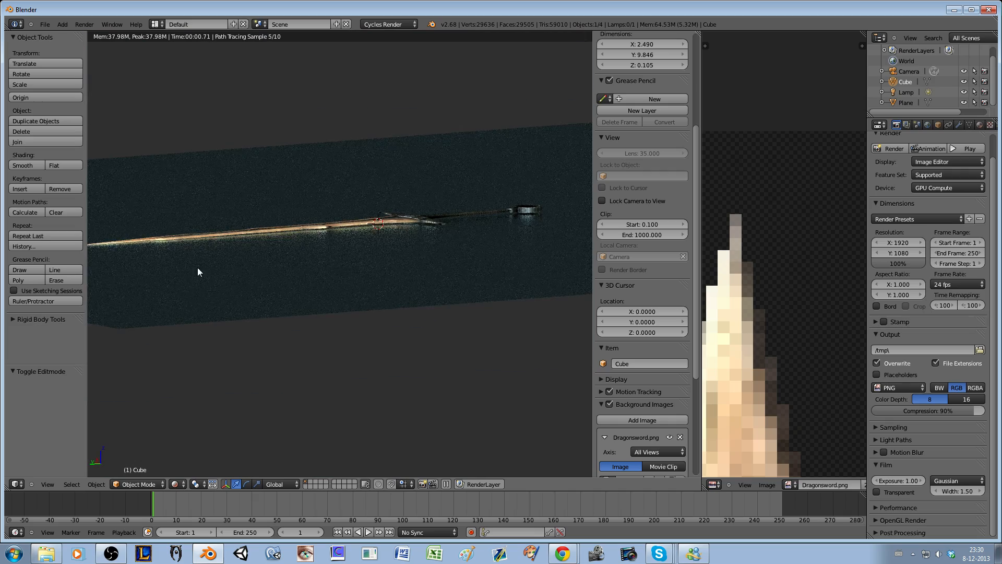
pyautogui.moveTo(214, 264); pyautogui.dragTo(335, 345, button='middle')
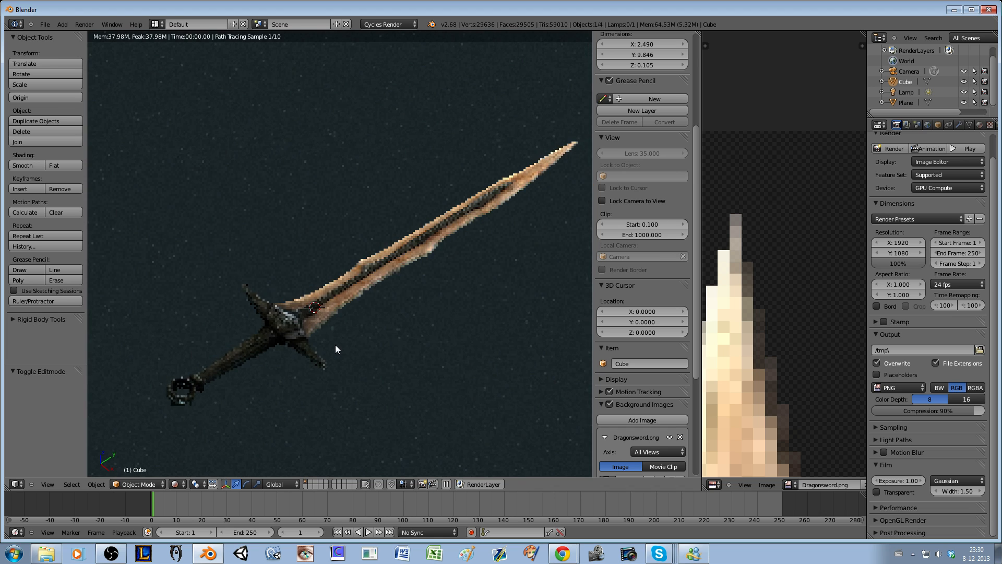
pyautogui.press('KP_0')
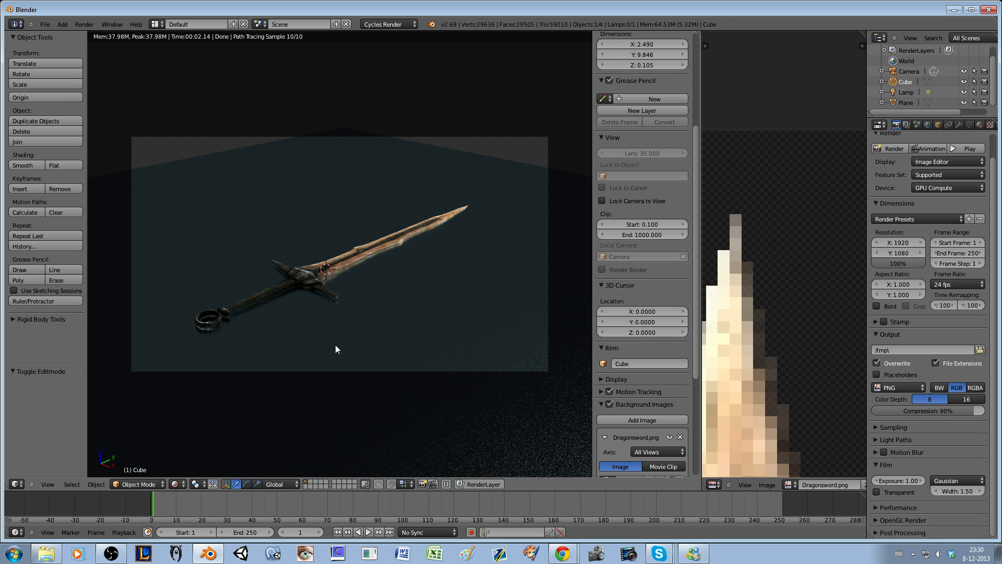
# Step: Set both the render and the preview sampling to 100 samples
pyautogui.click(876, 427)
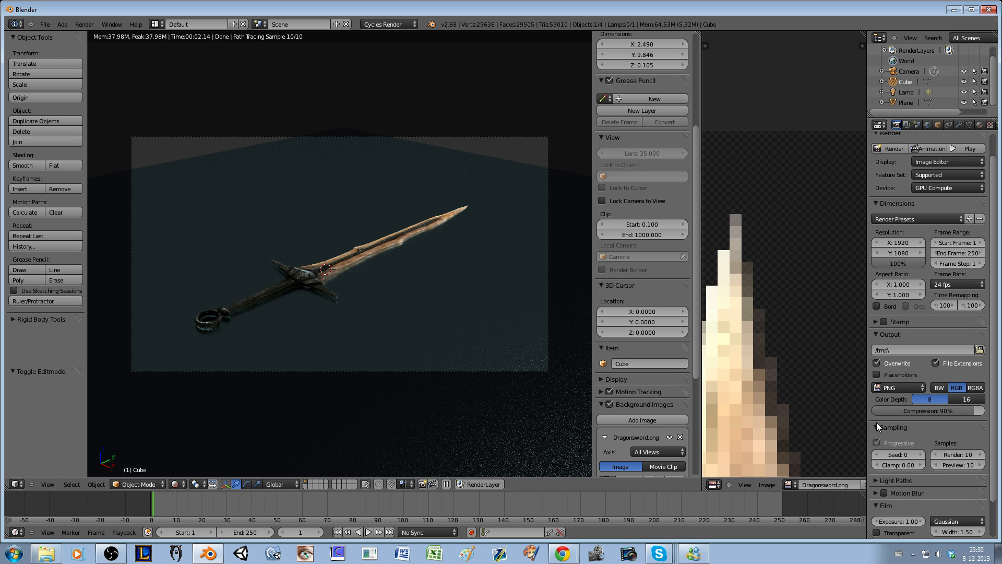
pyautogui.click(959, 456)
pyautogui.write('100')
pyautogui.press('Return')
pyautogui.write('100')
pyautogui.press('Return')
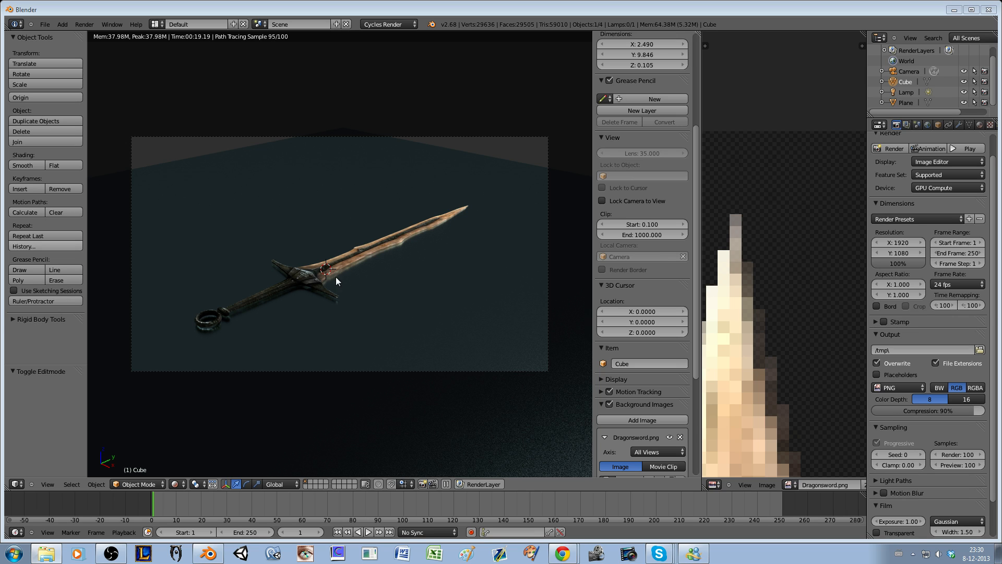
pyautogui.click(110, 553)
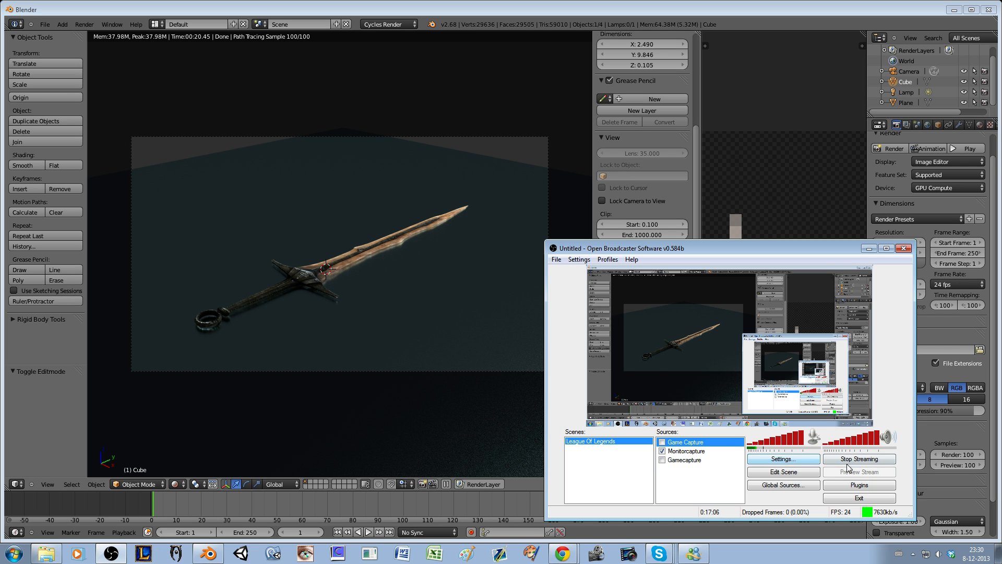